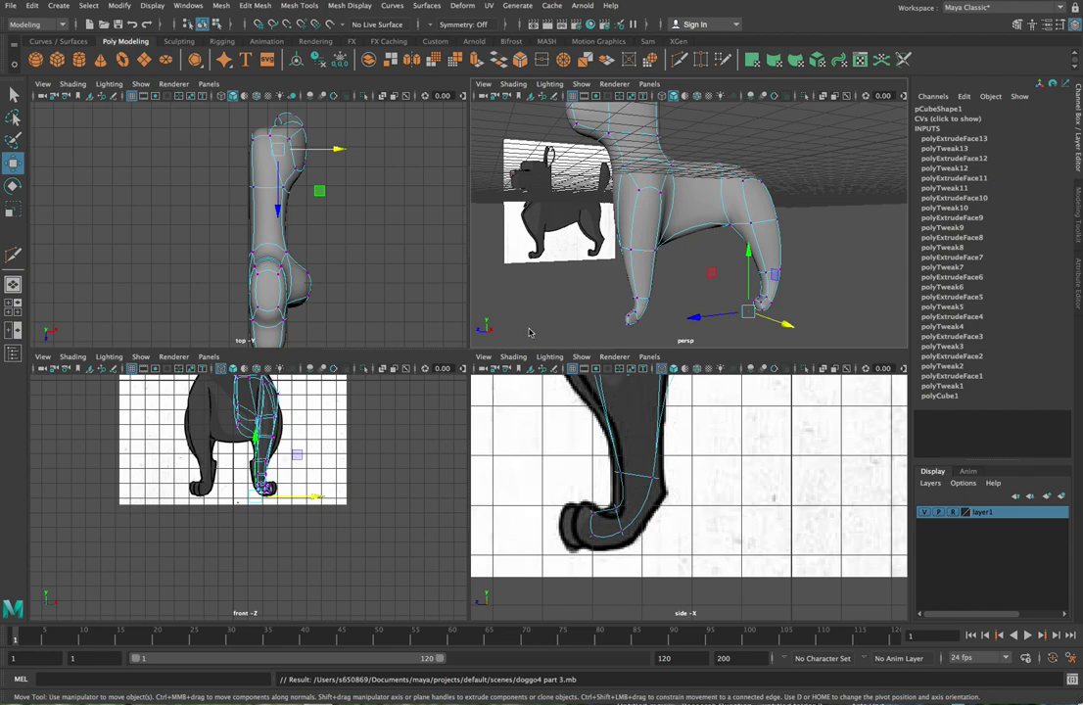
- Switch the dog mesh from smooth preview to its unsmoothed low-poly display
scroll(677, 228, "up", 1)
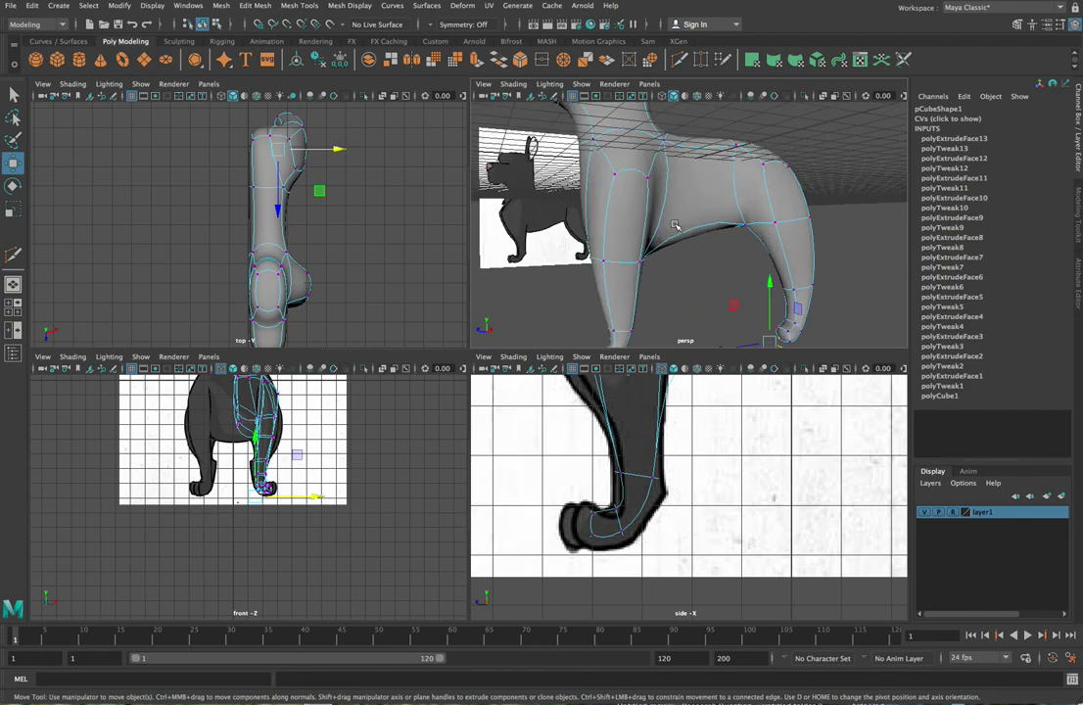
scroll(676, 228, "down", 2)
scroll(674, 225, "up", 1)
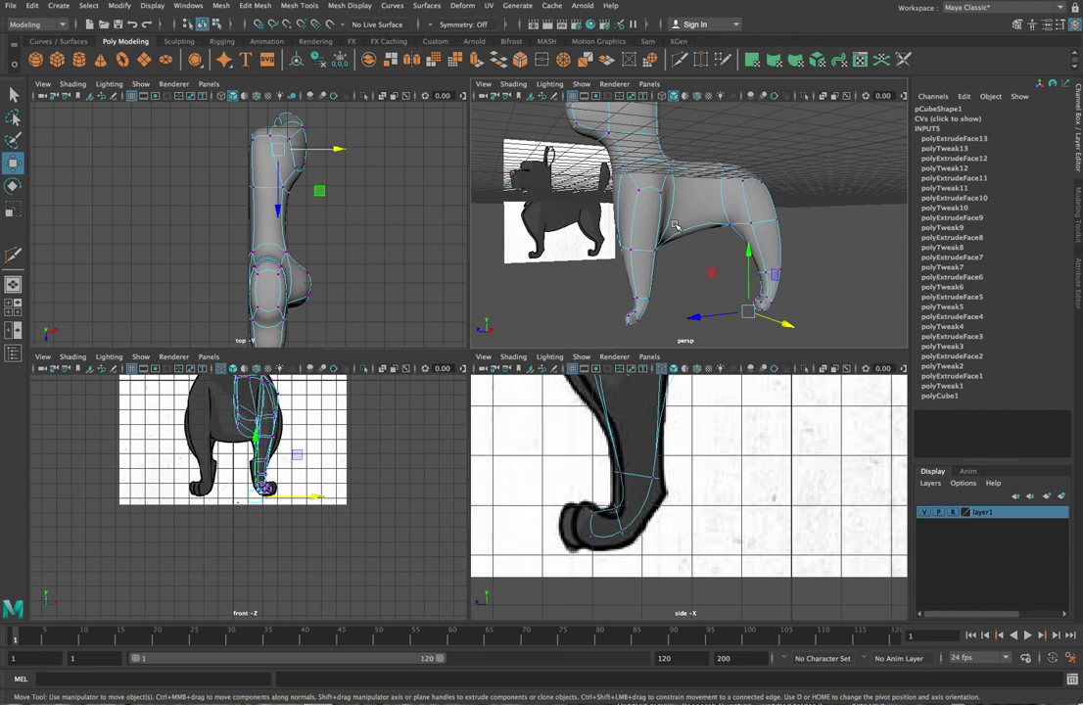
key("1")
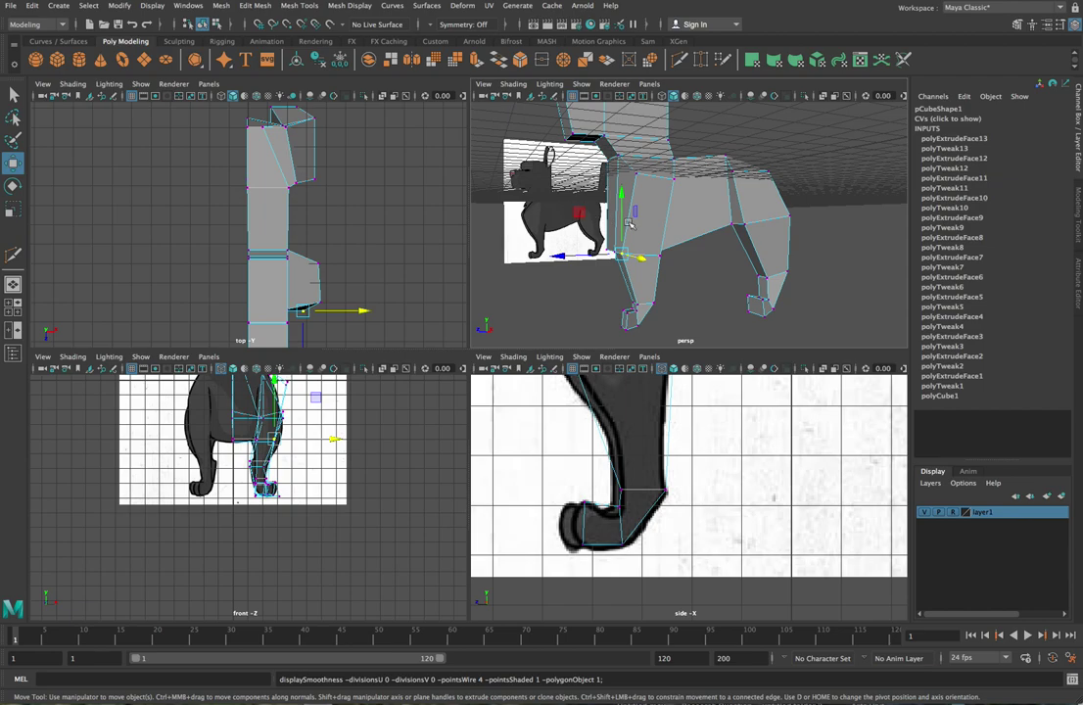
- Examine the dog's legs and torso from several angles and frame the body against the side and front reference drawings
left_click_drag(631, 209, 682, 255, "alt")
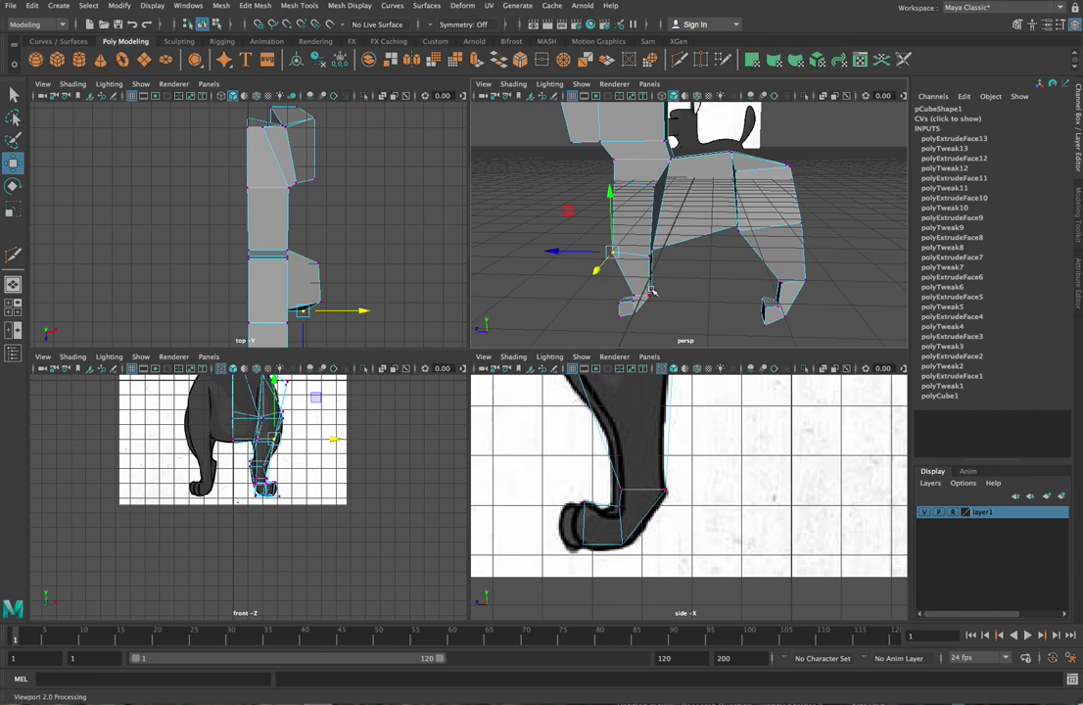
left_click_drag(658, 242, 536, 177, "alt")
left_click_drag(609, 238, 659, 277, "alt")
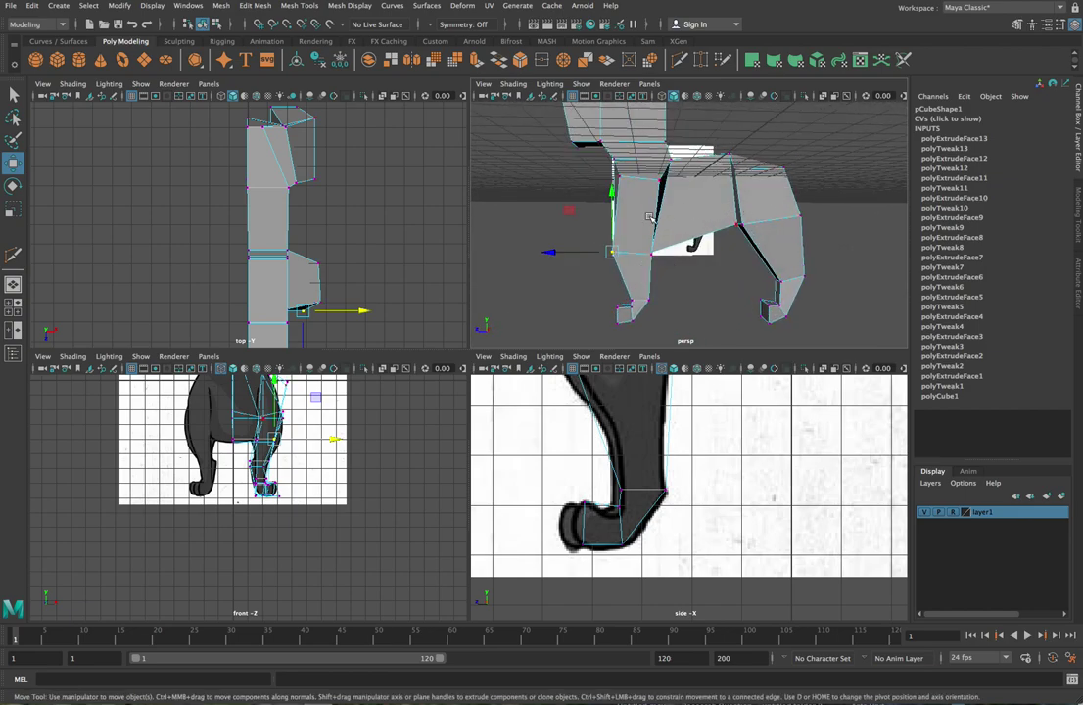
left_click_drag(582, 230, 544, 184, "alt")
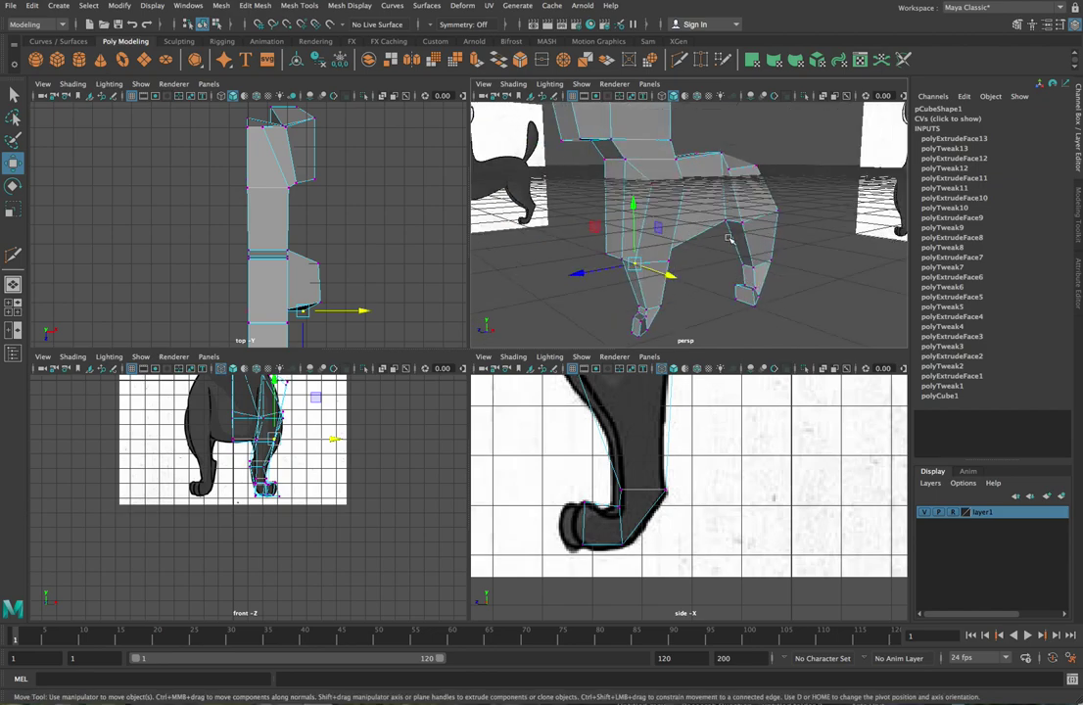
key("f")
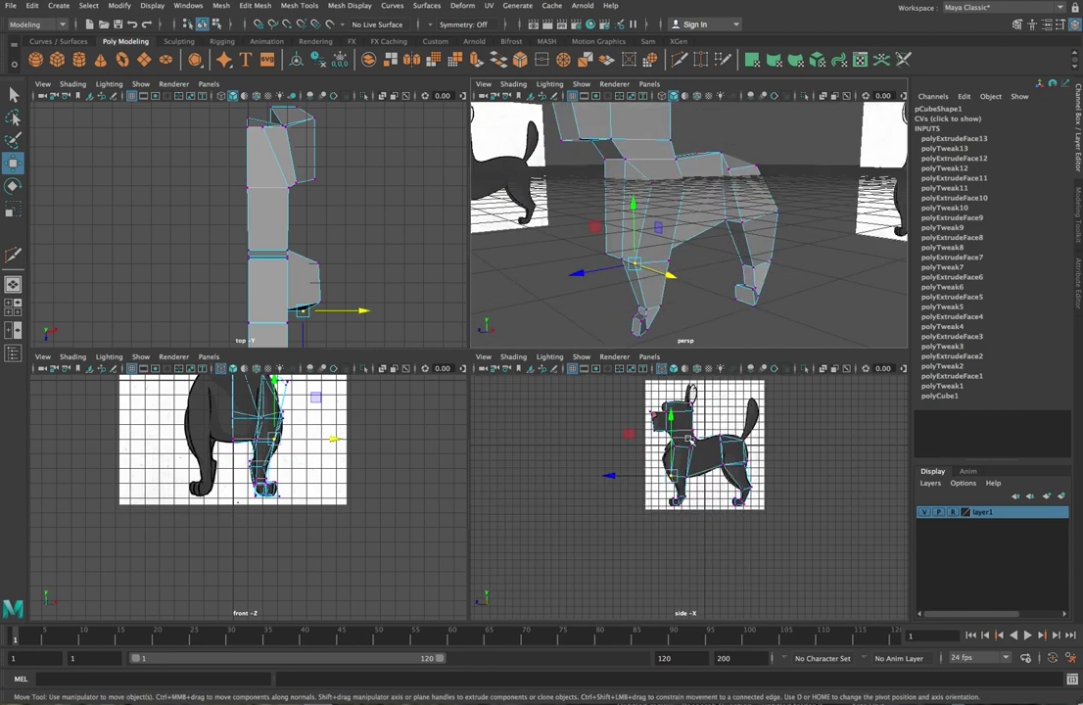
scroll(690, 440, "up", 2)
middle_click_drag(711, 453, 674, 511, "alt")
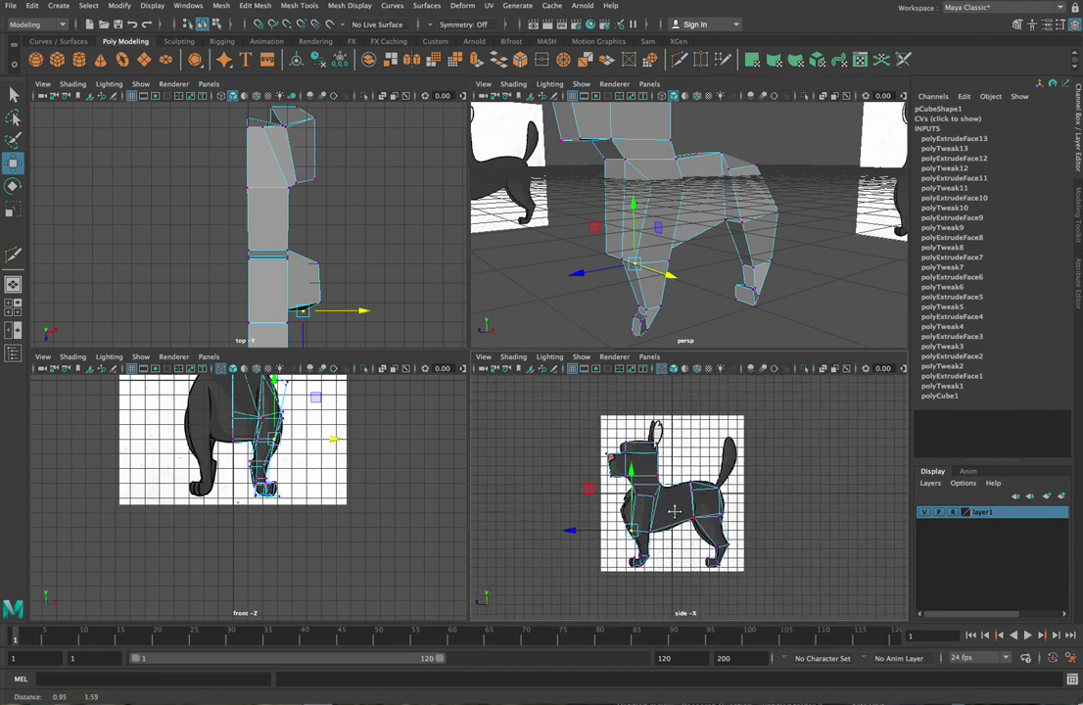
scroll(674, 510, "up", 5)
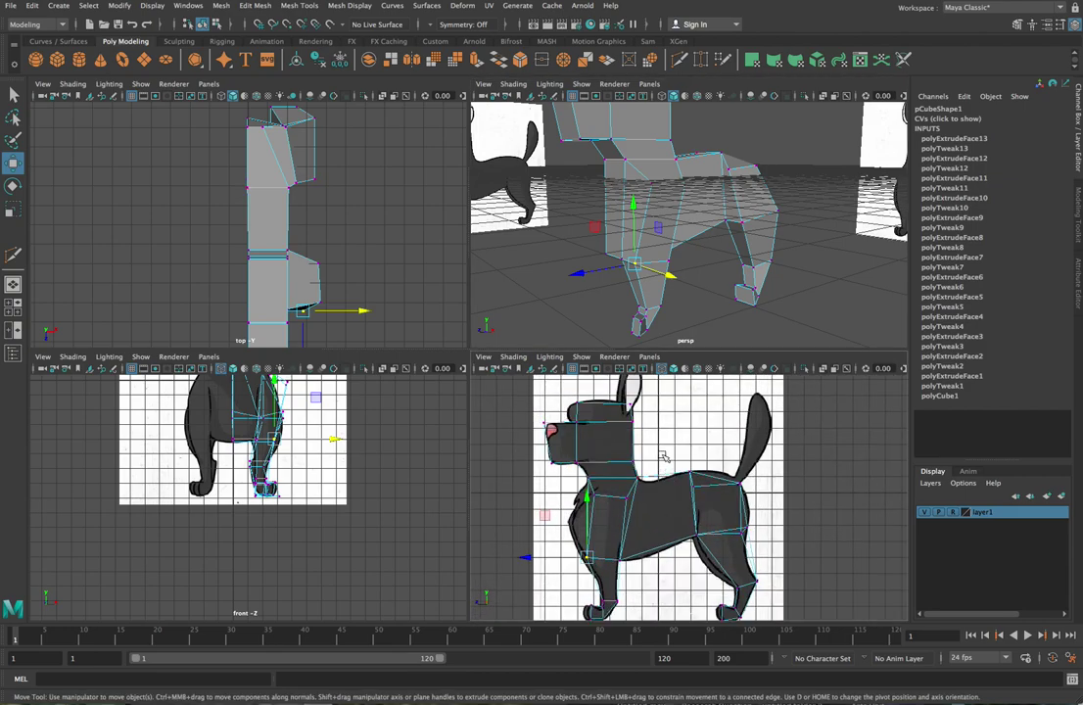
left_click_drag(663, 456, 670, 459, "alt")
middle_click_drag(316, 425, 346, 514, "alt")
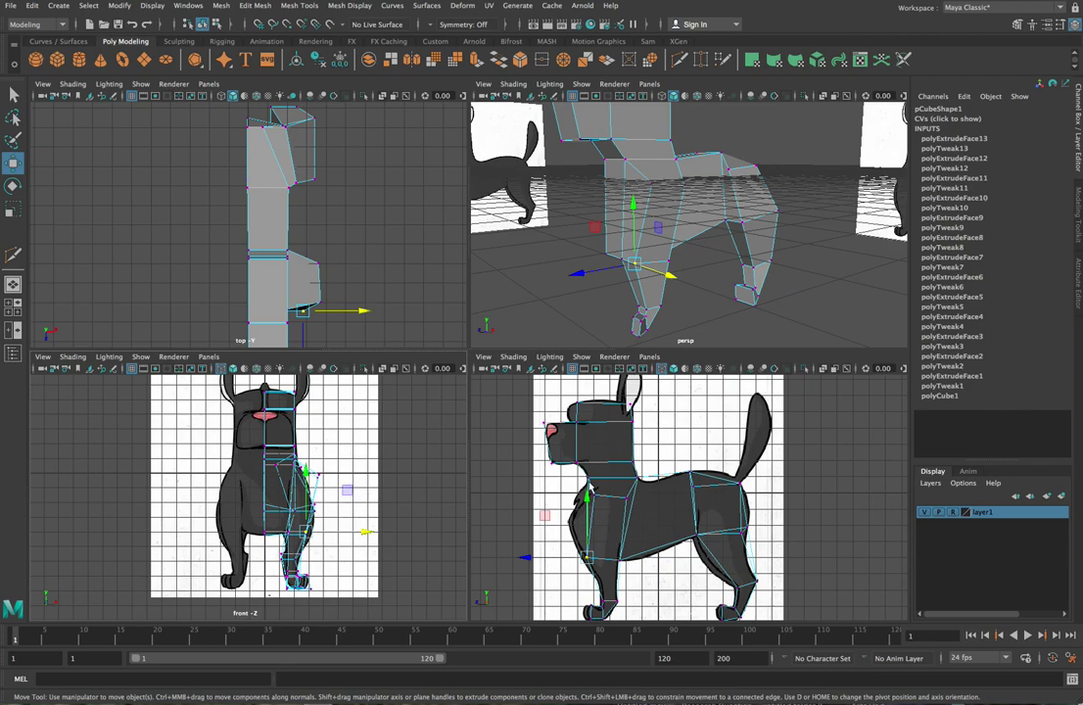
- Move the protruding outer shoulder vertices inward to match the body outline in the front reference
left_click(333, 475)
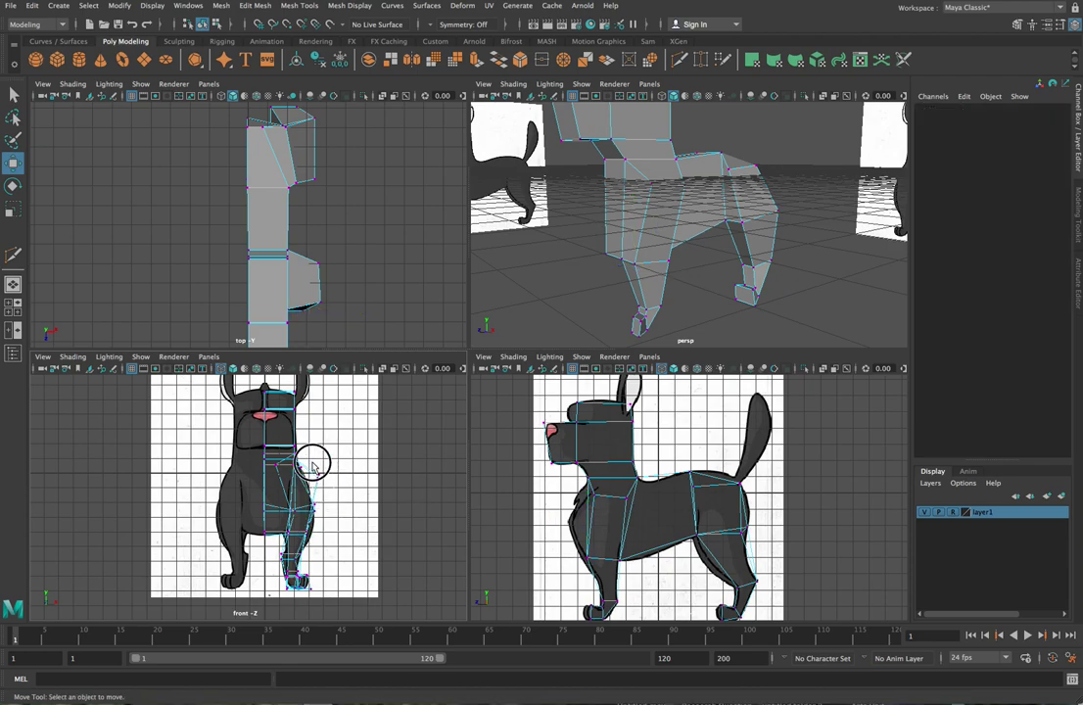
left_click(312, 460)
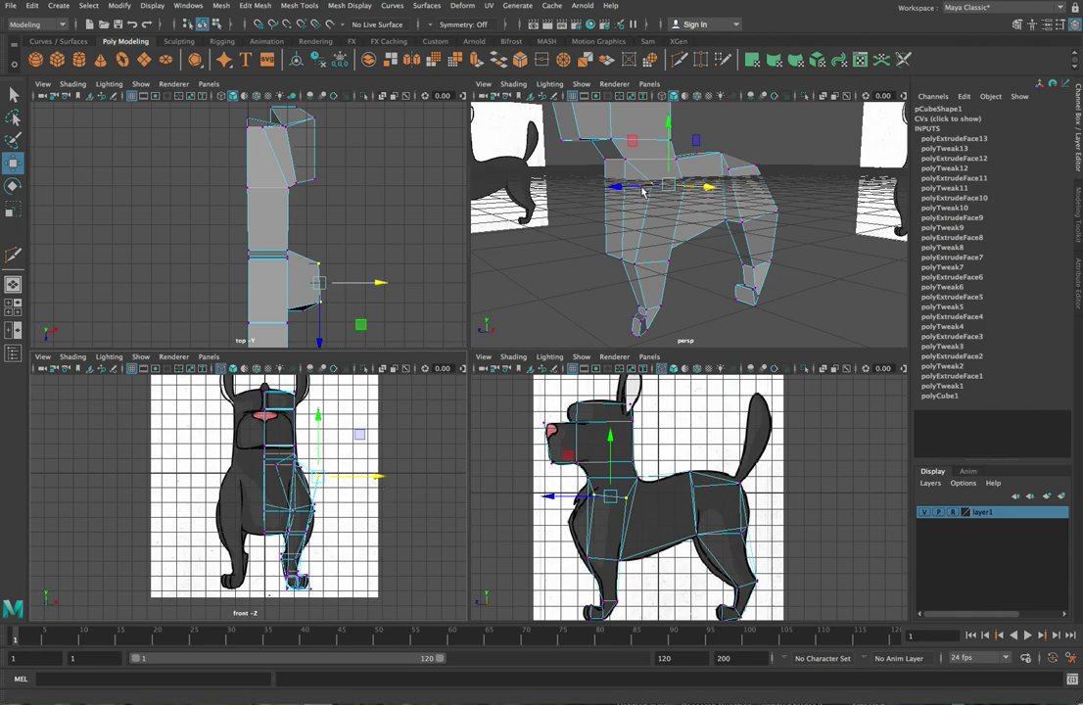
left_click_drag(381, 481, 368, 479)
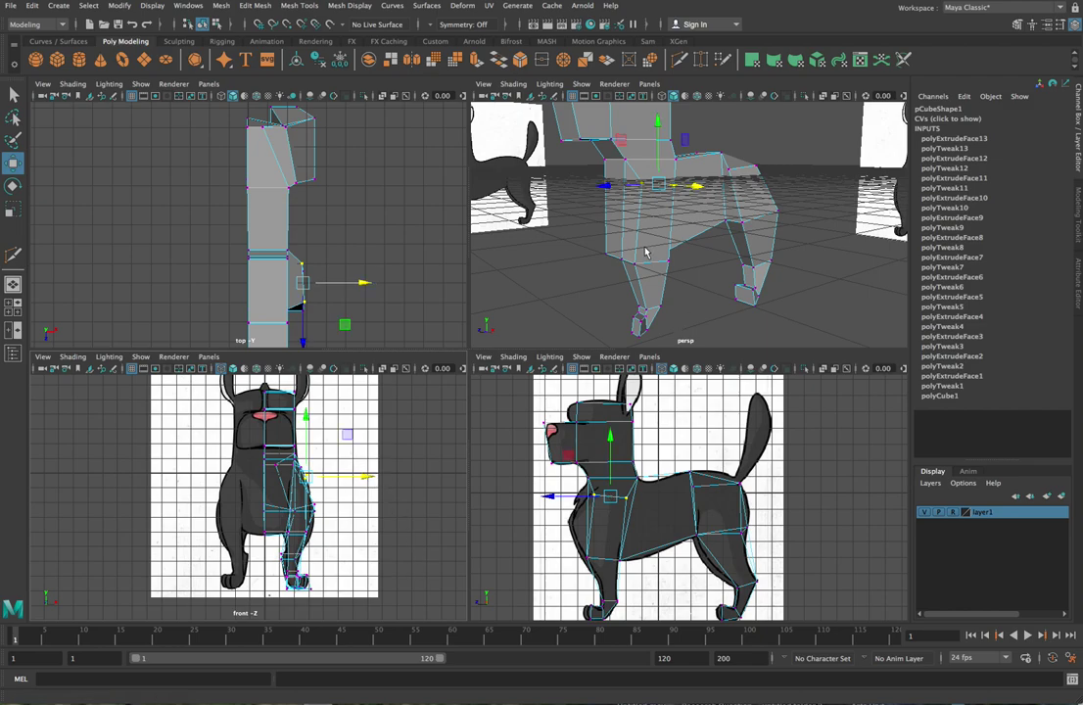
- Insert a horizontal edge loop around the torso with Multi-Cut, running through the chest, shoulder, belly side and hind thigh
left_click_drag(645, 253, 694, 309, "alt")
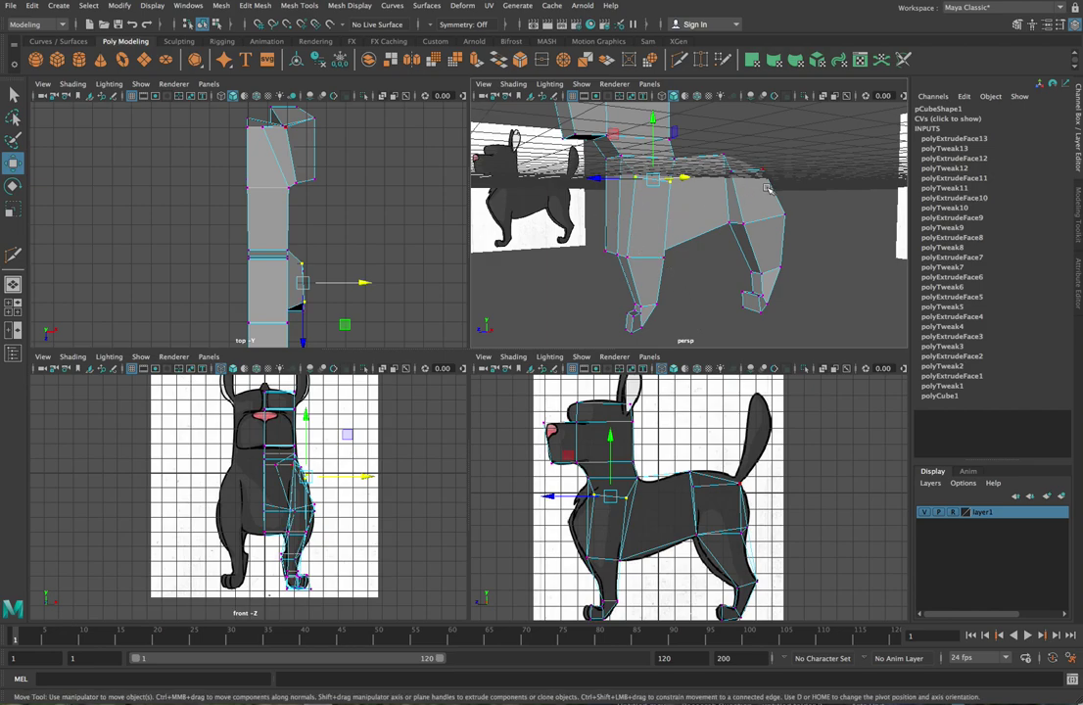
left_click(679, 61)
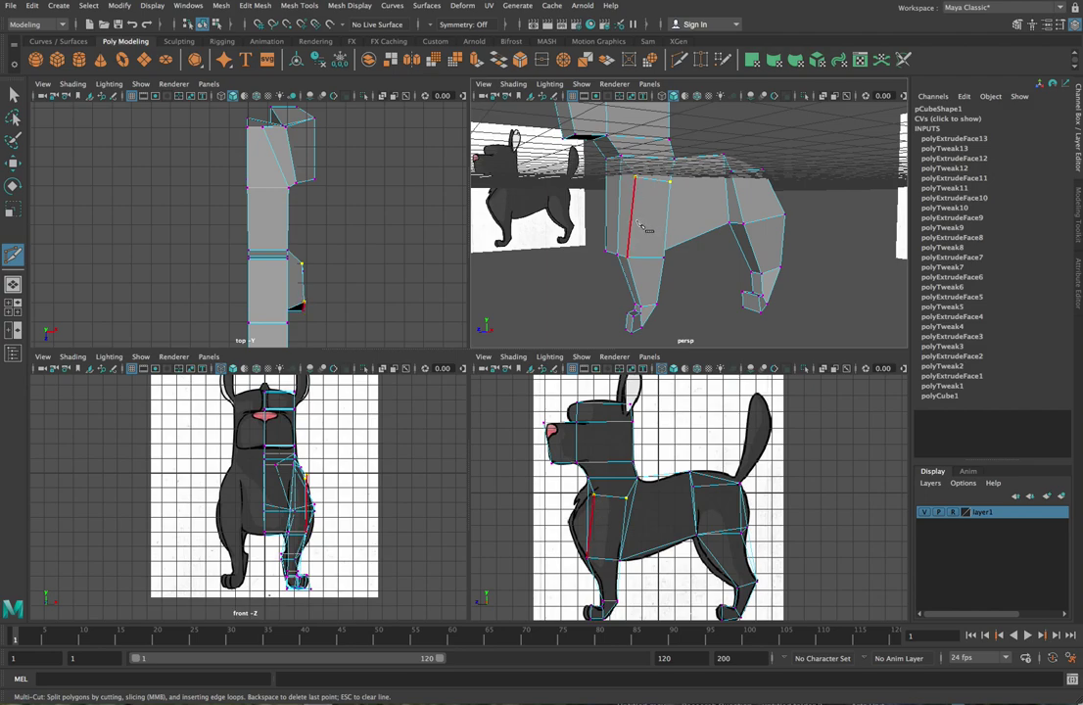
key("ctrl")
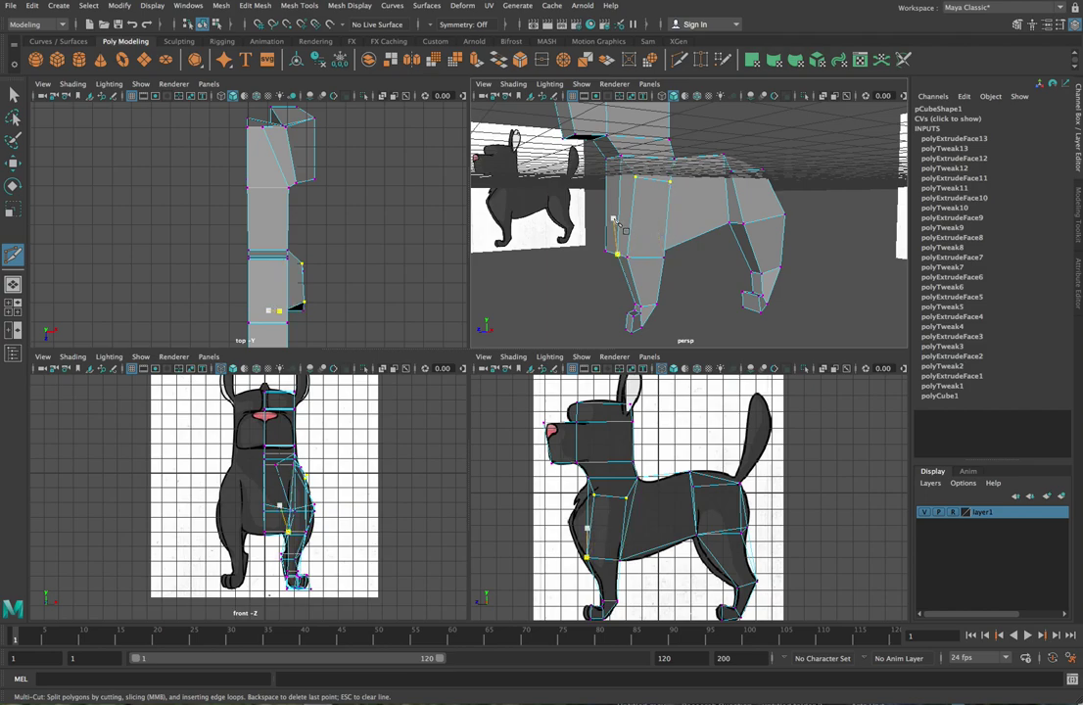
left_click_drag(620, 219, 616, 210, "ctrl")
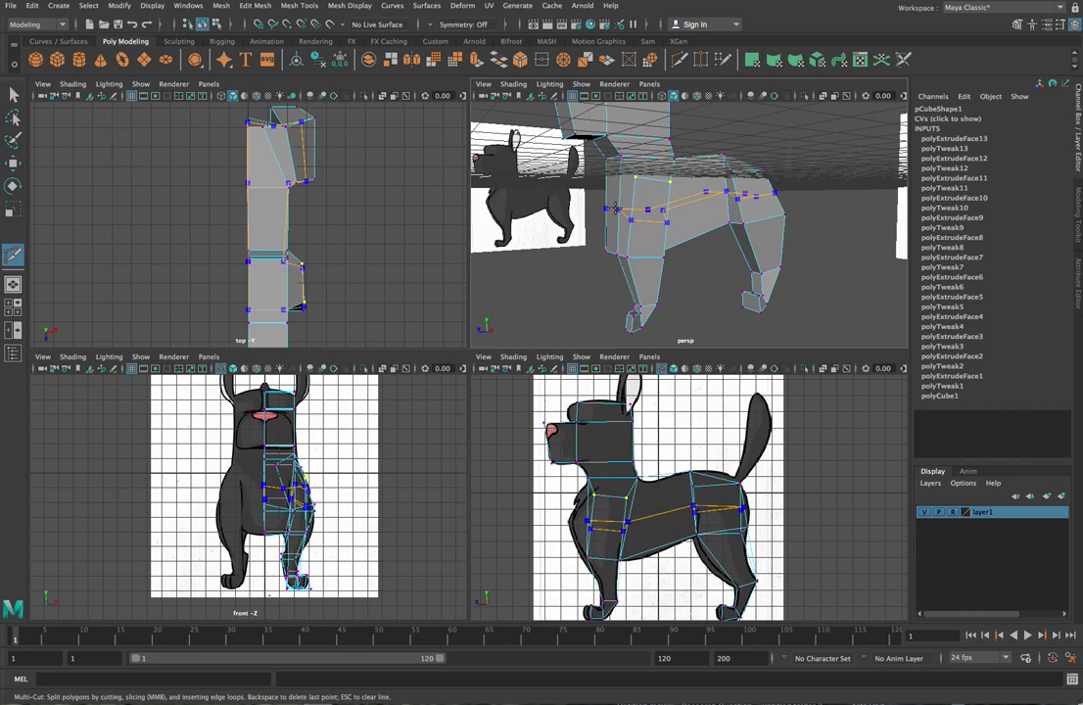
left_click_drag(616, 209, 617, 206, "ctrl")
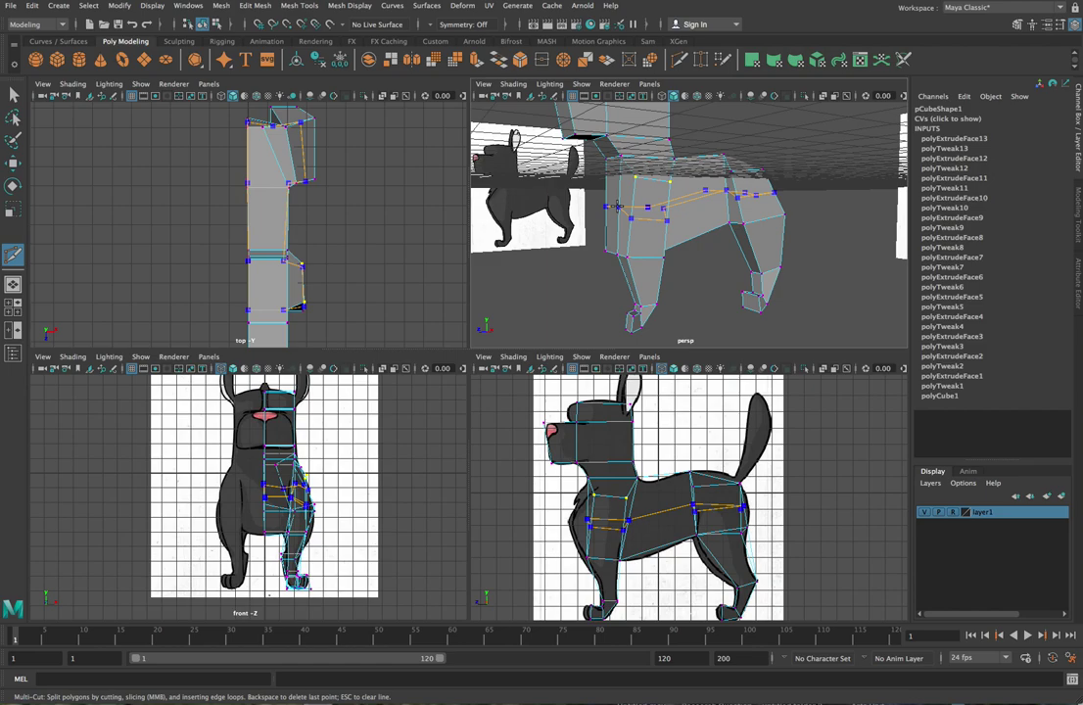
left_click(618, 205, "ctrl")
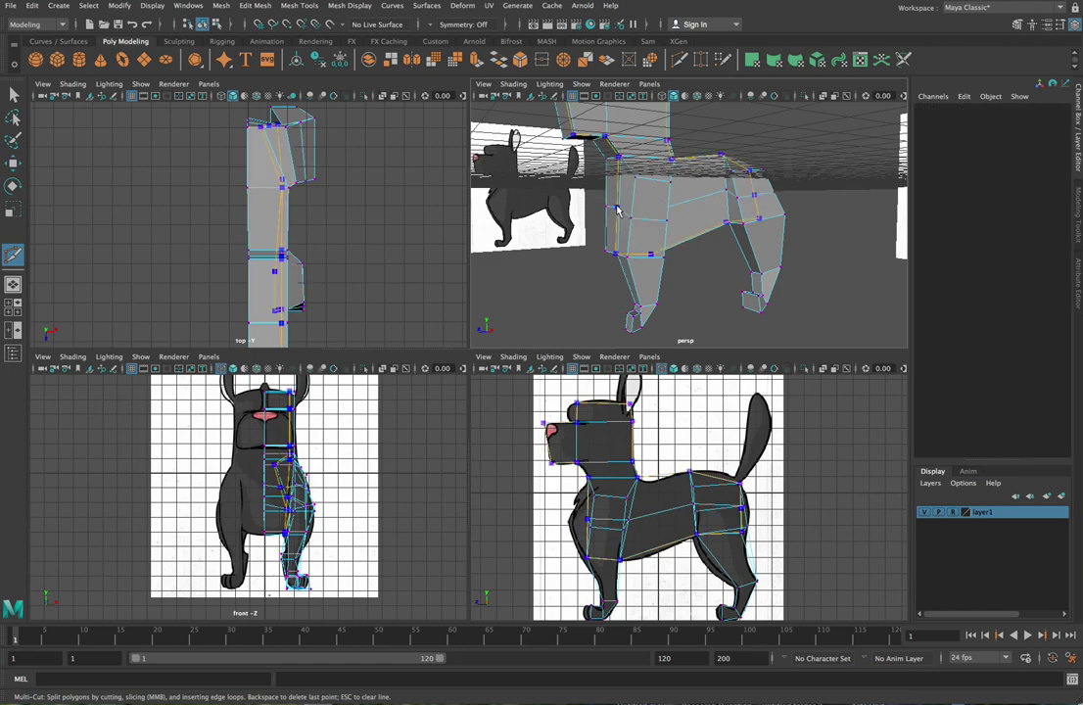
left_click(631, 219)
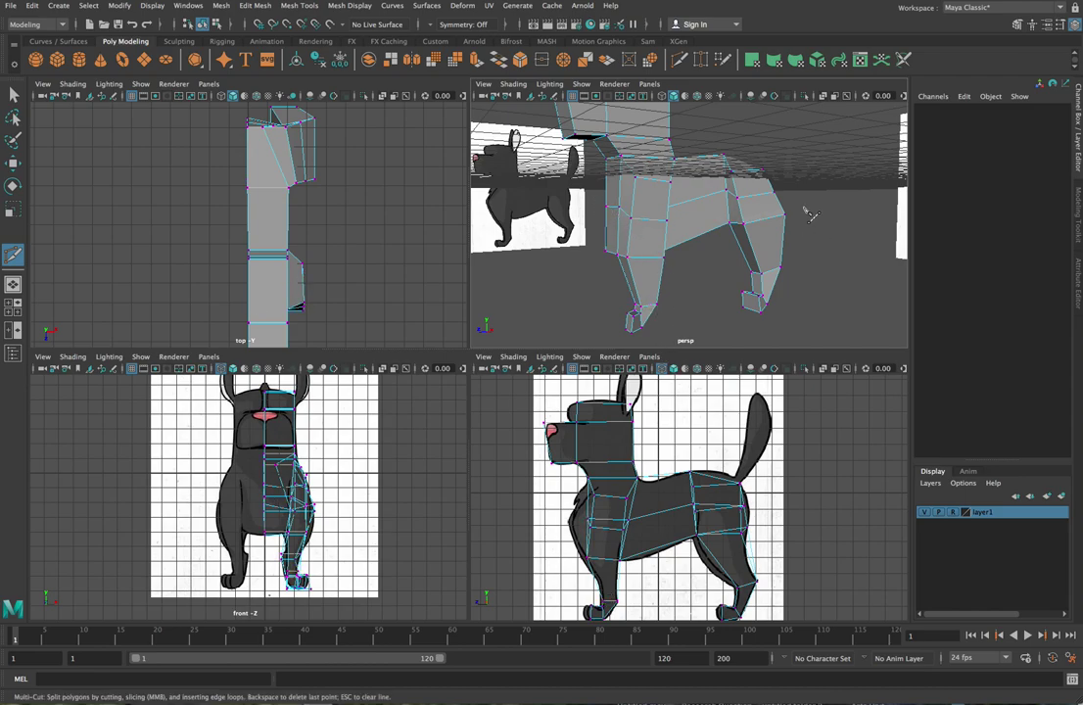
left_click(742, 223)
key("q")
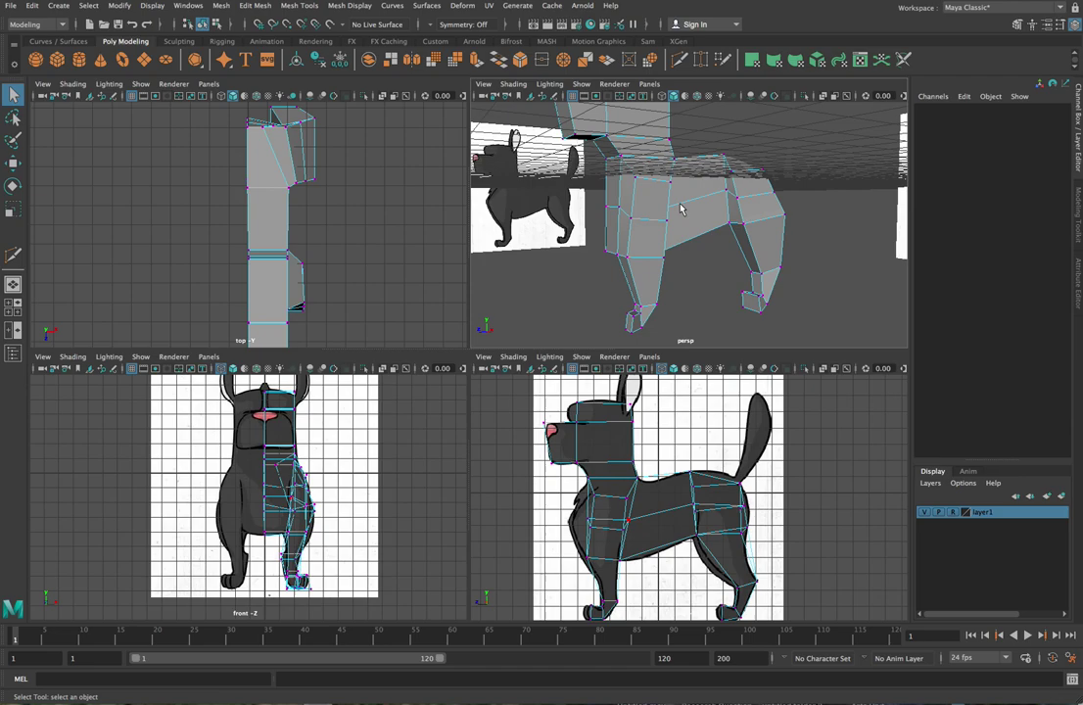
- Move the new loop's vertex at the chest's outer corner forward to the chest outline in the side reference
left_click(623, 218)
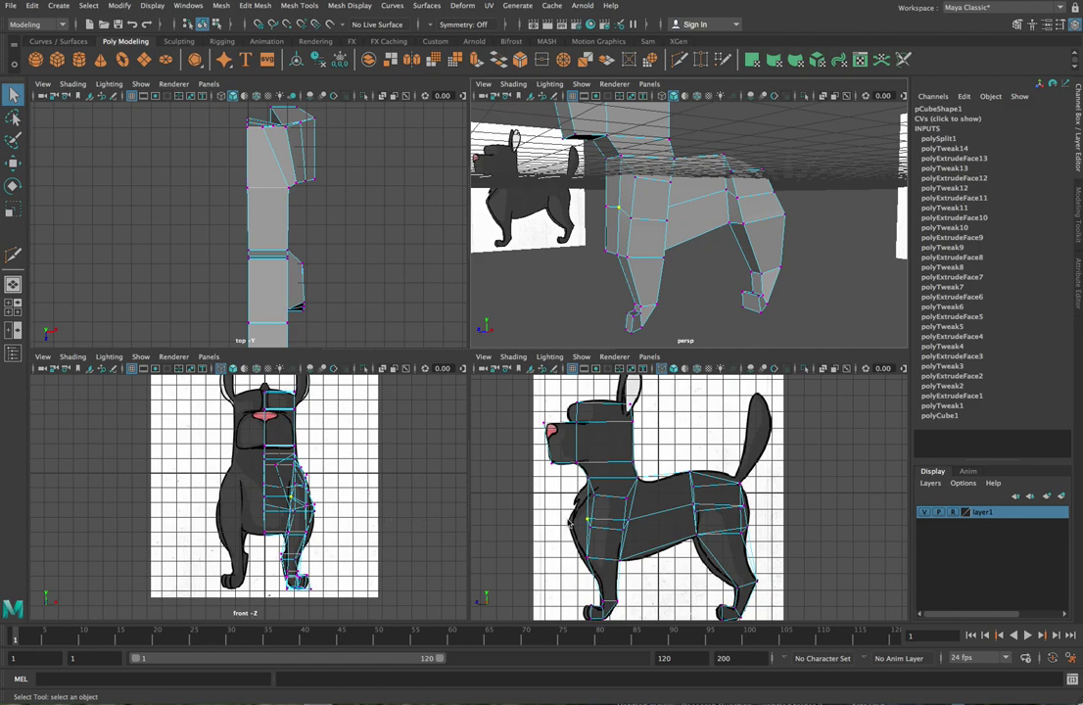
key("w")
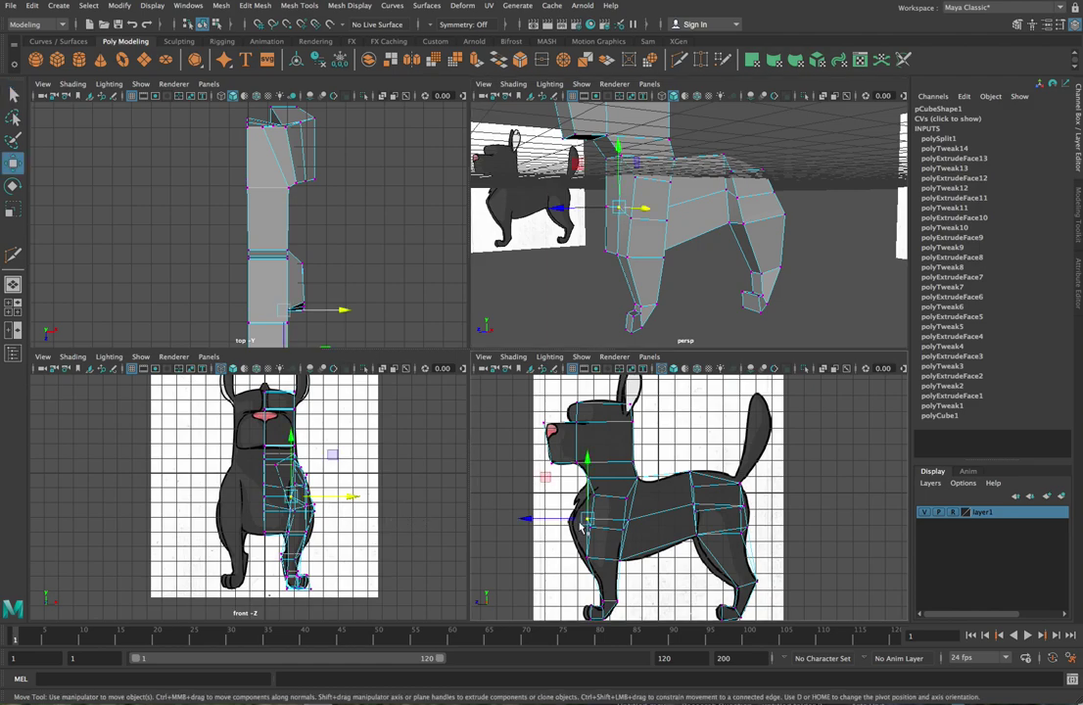
left_click(521, 522)
left_click_drag(521, 522, 516, 524)
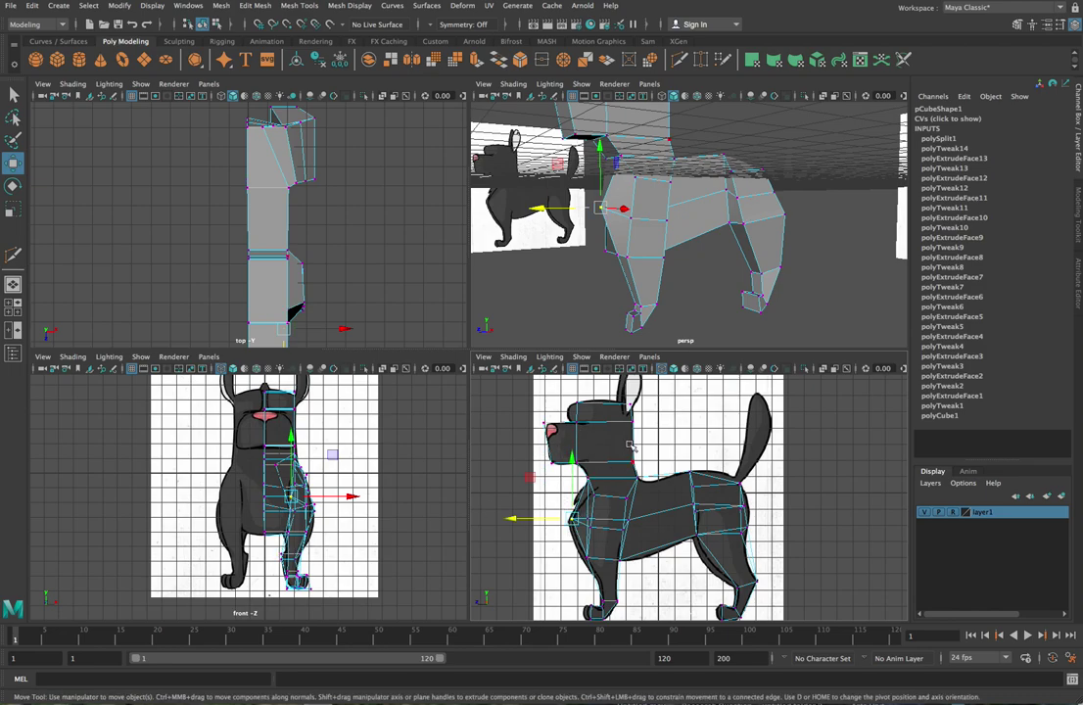
- Move the new loop's centerline chest vertex forward to the outermost chest outline in the side reference
left_click_drag(551, 303, 634, 223, "alt")
left_click(639, 235)
left_click_drag(779, 321, 686, 323, "alt")
scroll(598, 497, "up", 3)
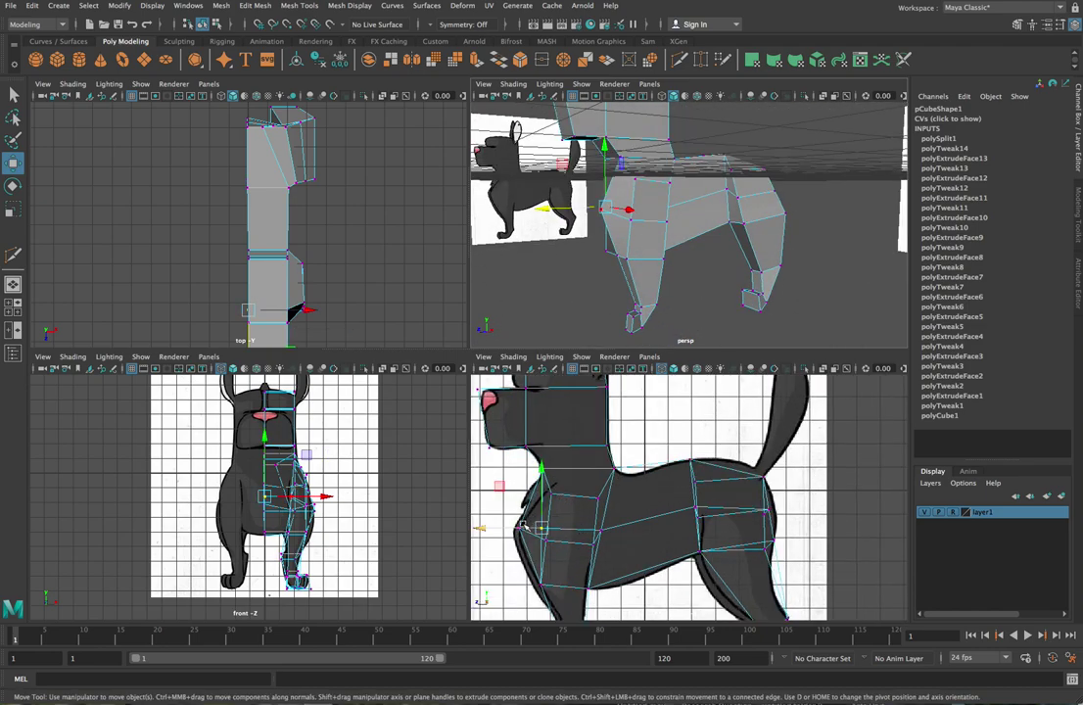
left_click(539, 211)
left_click_drag(540, 213, 519, 218)
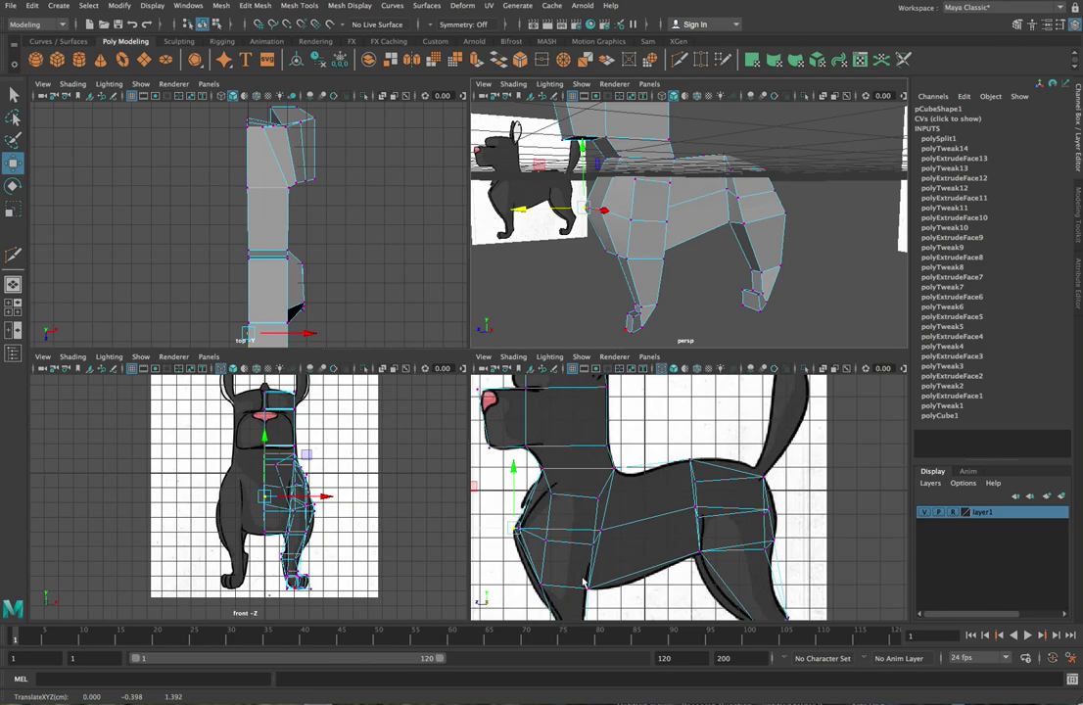
- Move the lower centerline chest vertex slightly forward to follow the chest curve in the side reference
left_click_drag(591, 291, 612, 258, "alt")
left_click(606, 252)
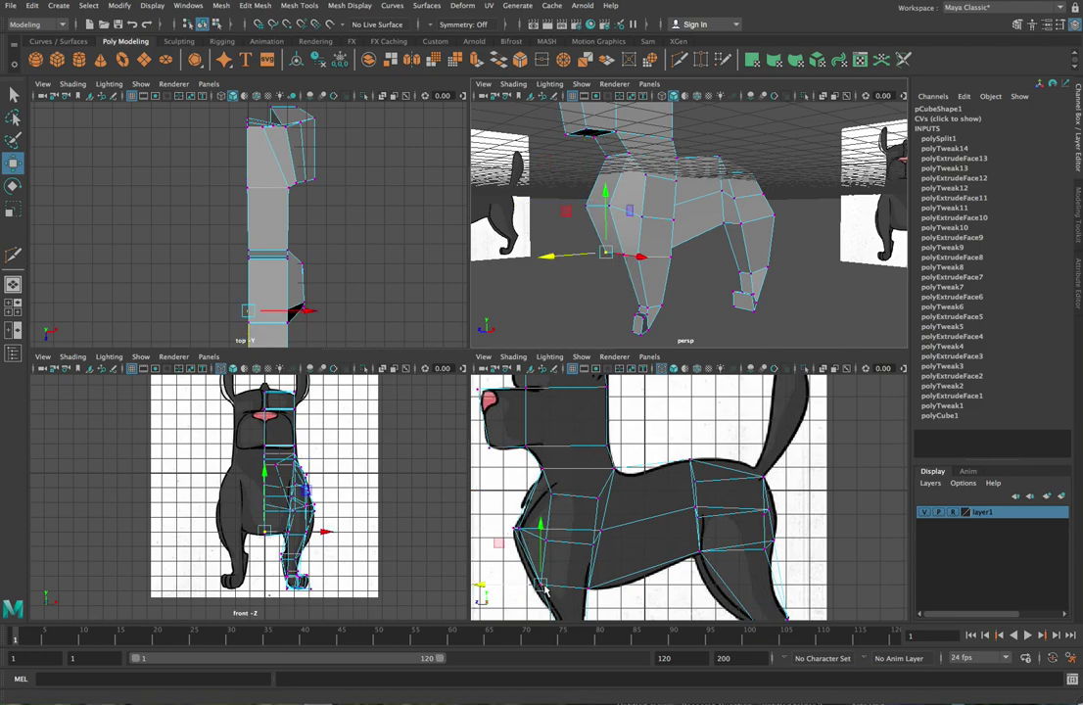
left_click_drag(480, 585, 474, 585)
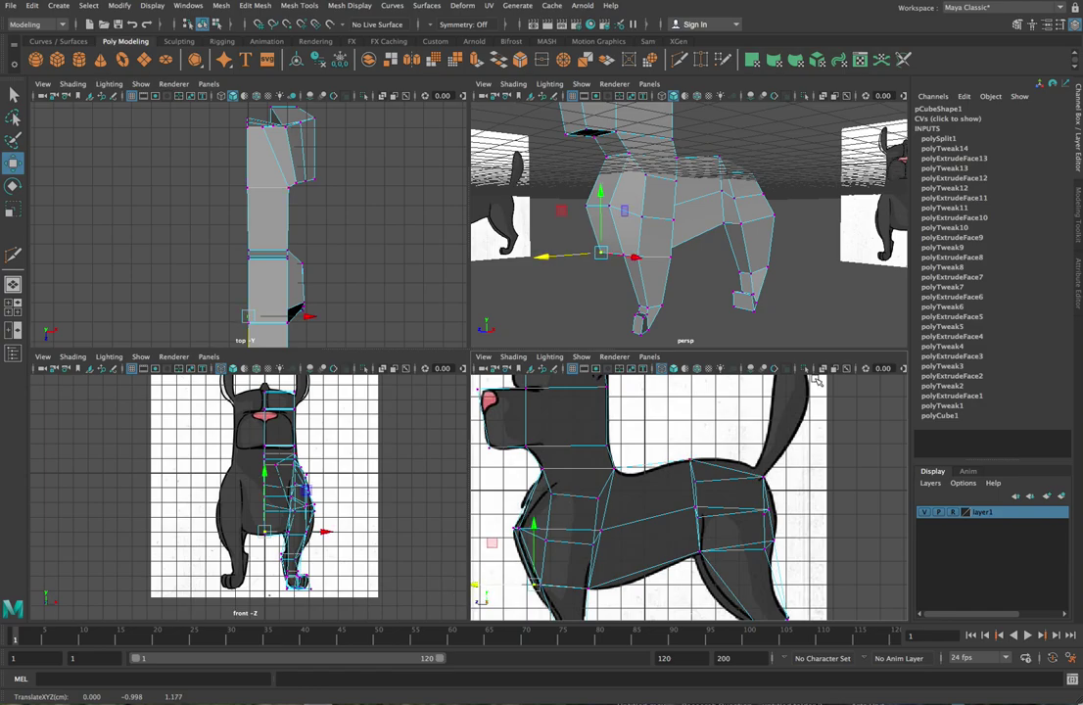
- Move the new loop's body vertex behind the front leg slightly back toward the torso
left_click_drag(705, 249, 629, 232, "alt")
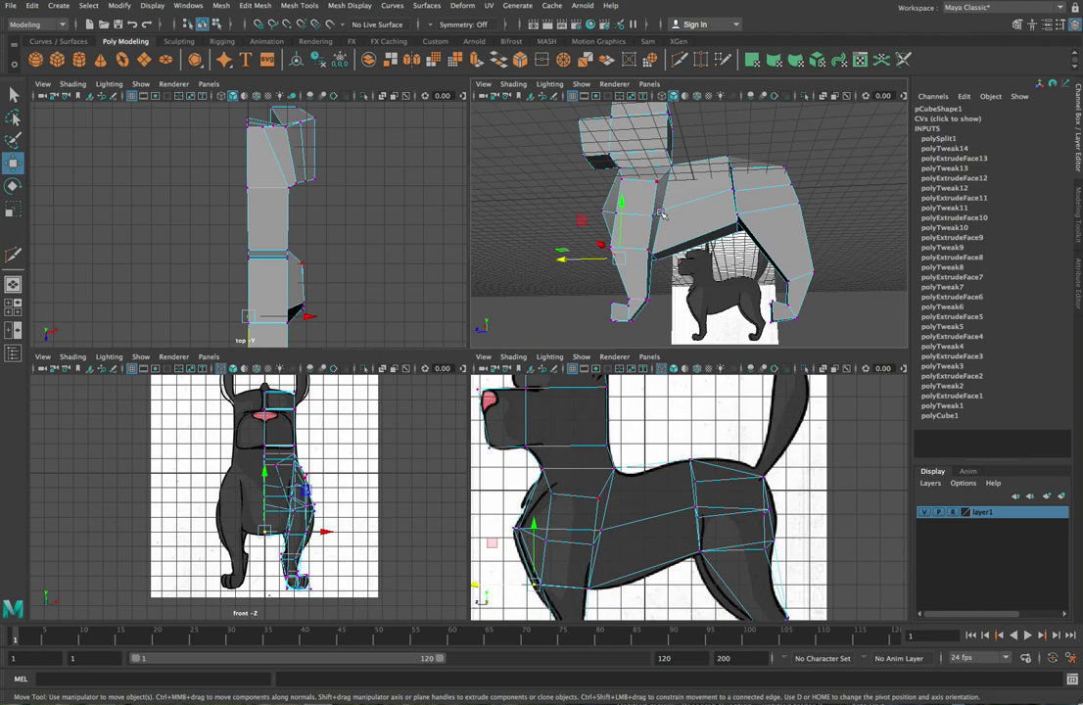
left_click_drag(662, 212, 693, 302, "alt")
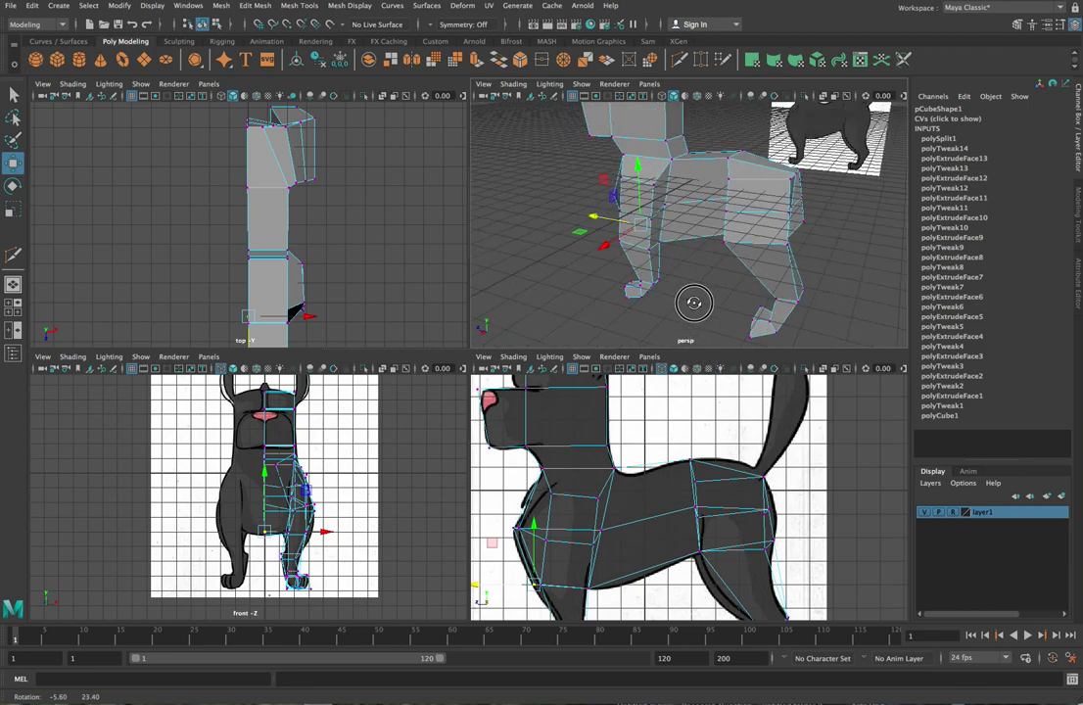
left_click(665, 204)
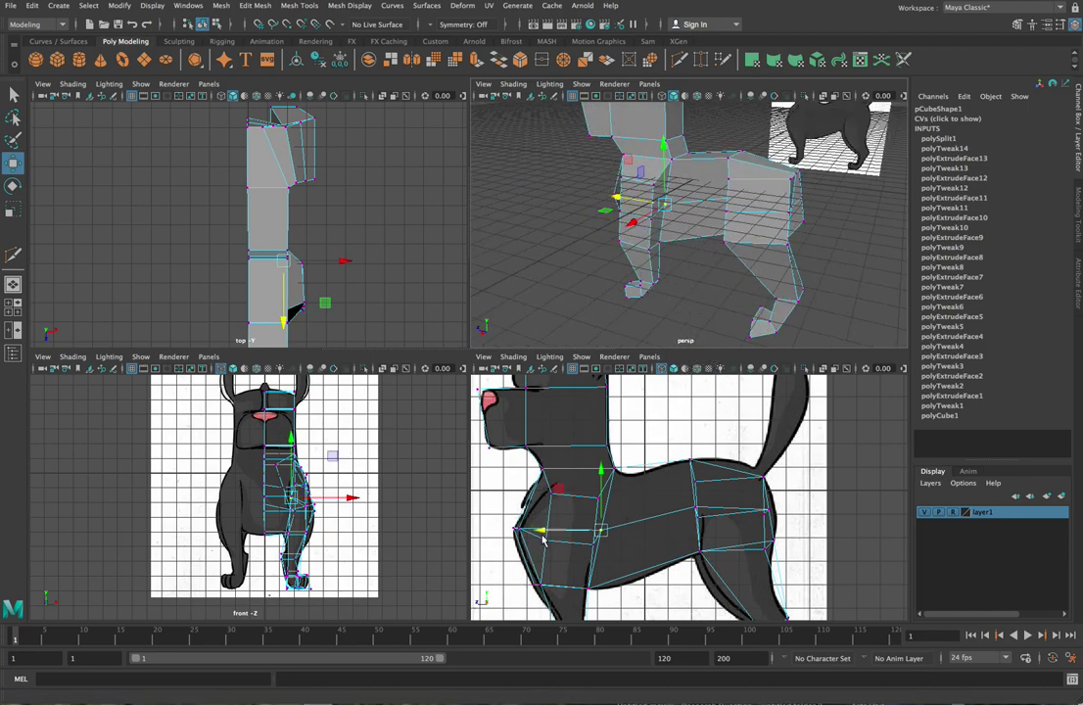
left_click_drag(541, 532, 550, 531)
left_click_drag(690, 294, 701, 257, "alt")
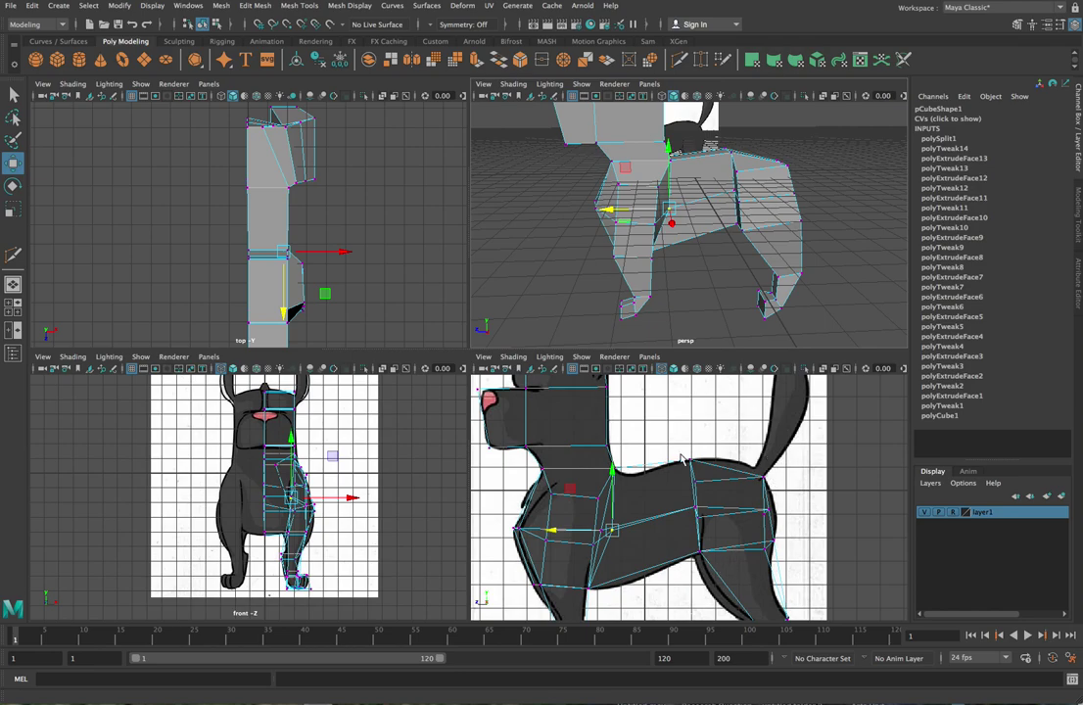
left_click_drag(665, 225, 737, 210, "alt")
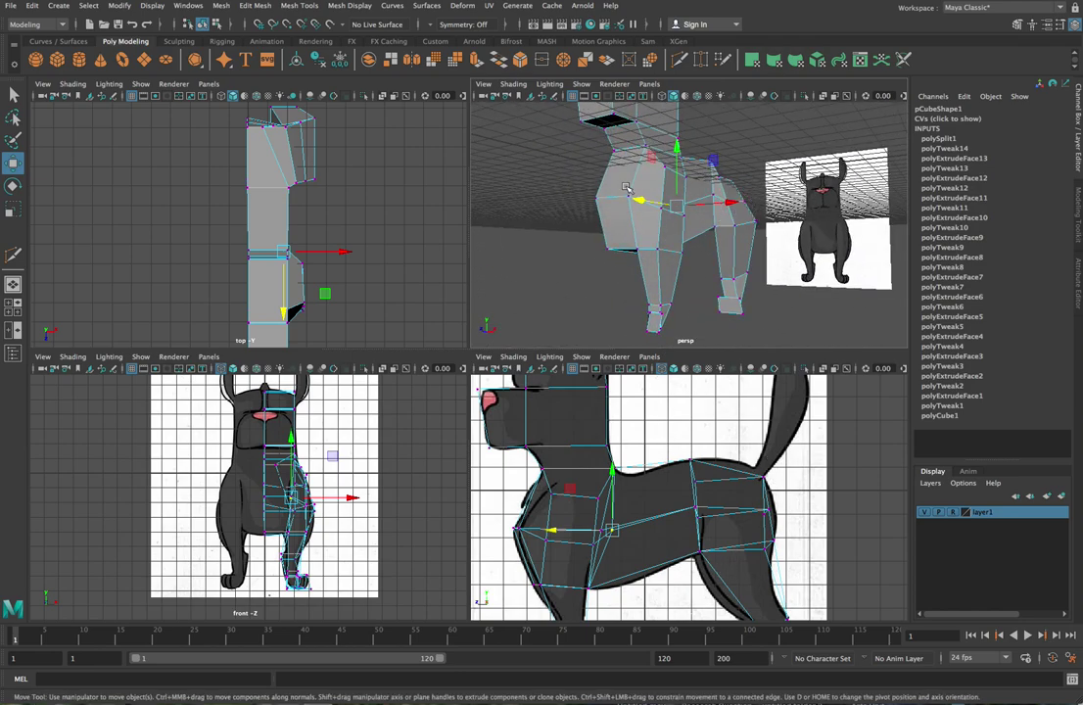
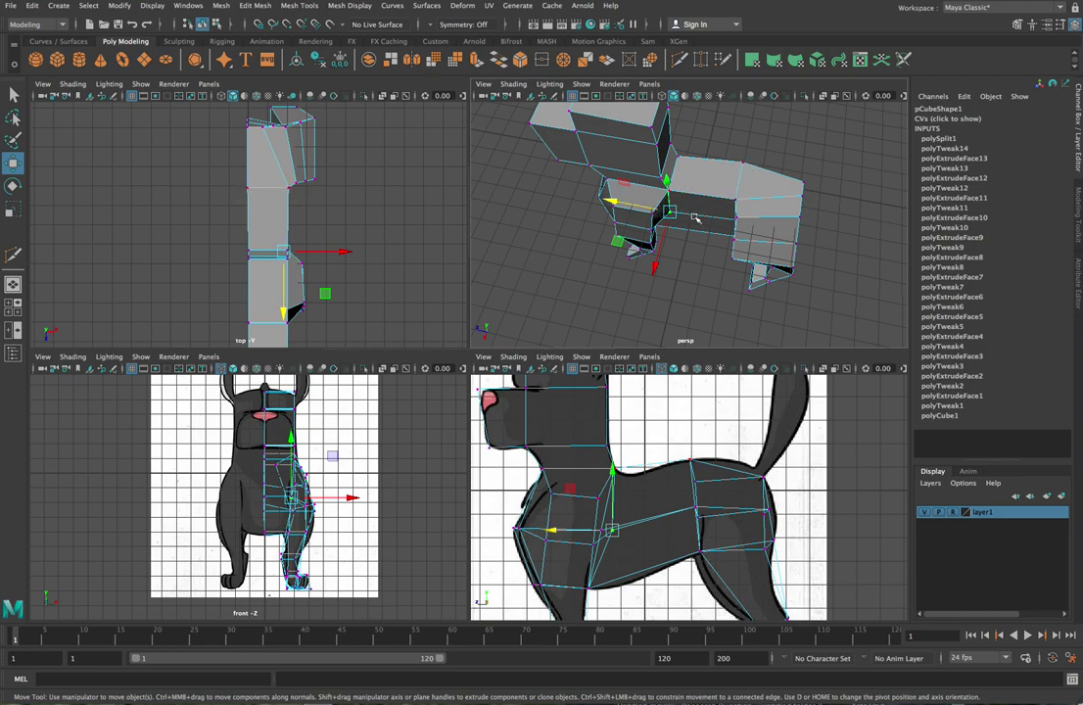
left_click_drag(695, 291, 709, 242, "alt")
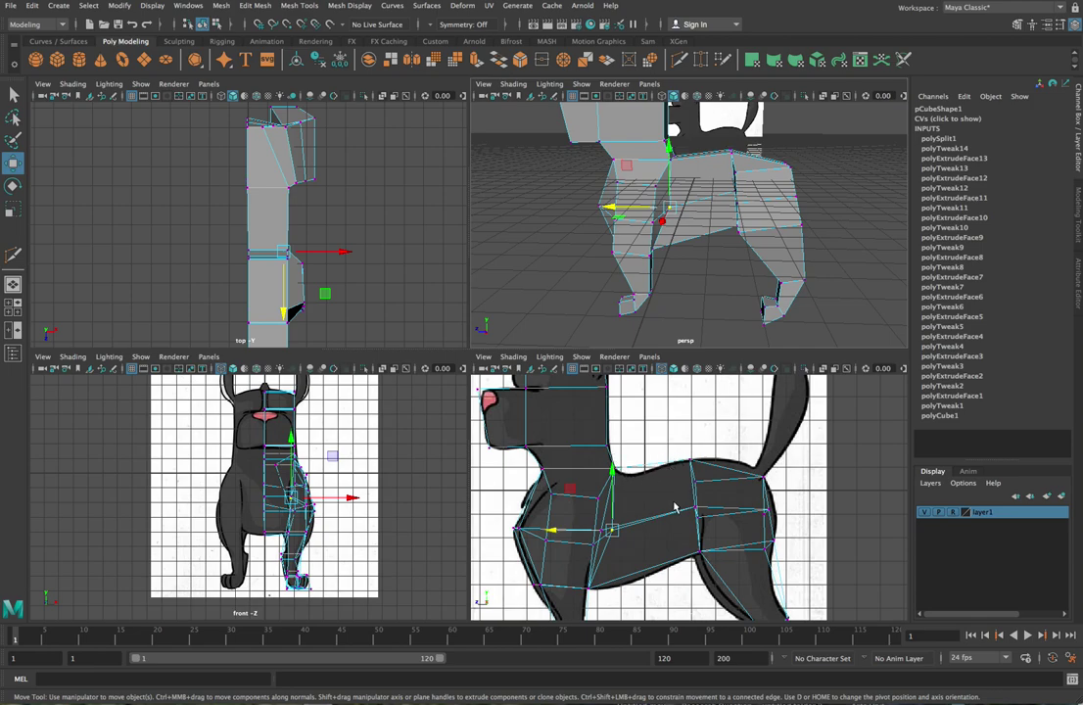
- Insert a Multi-Cut edge loop around the dog's mid-torso between the front leg and the hind leg
left_click(680, 59)
key("Escape")
left_click(647, 476, "ctrl")
left_click_drag(650, 467, 651, 468, "ctrl")
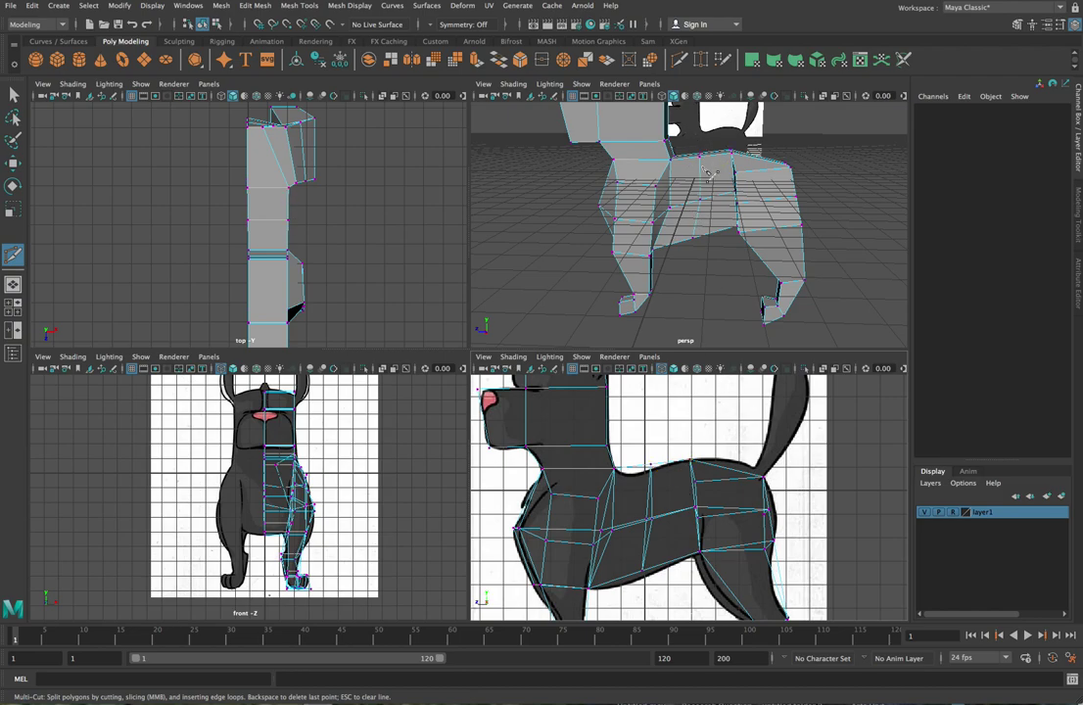
left_click(649, 466)
right_click(660, 415)
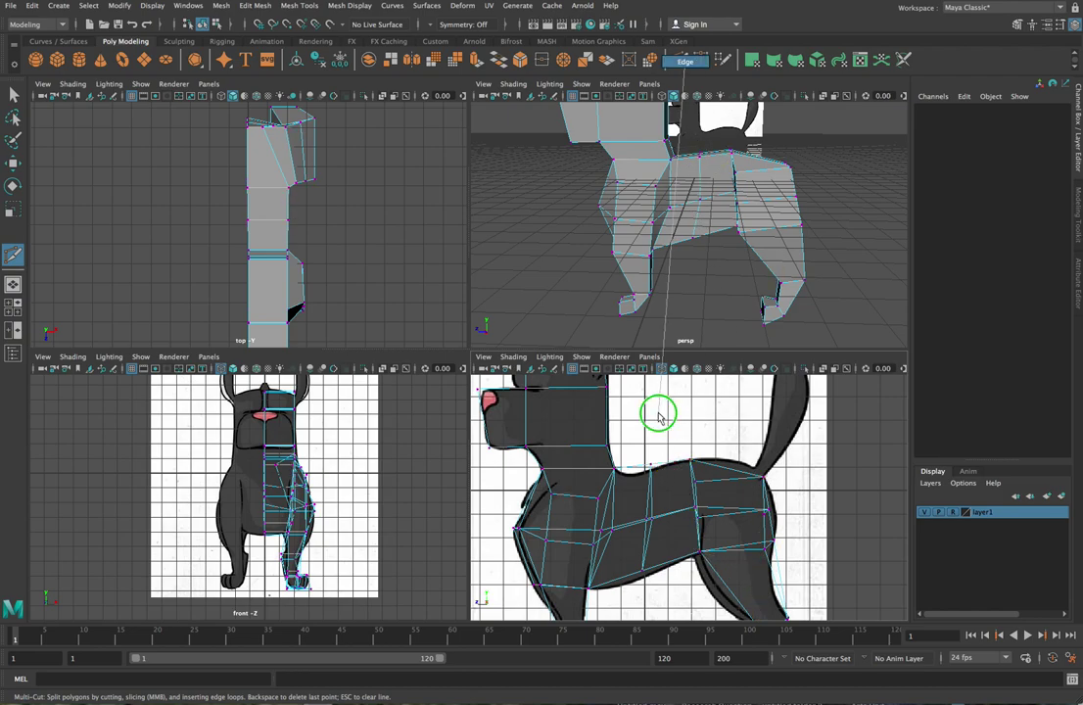
key("q")
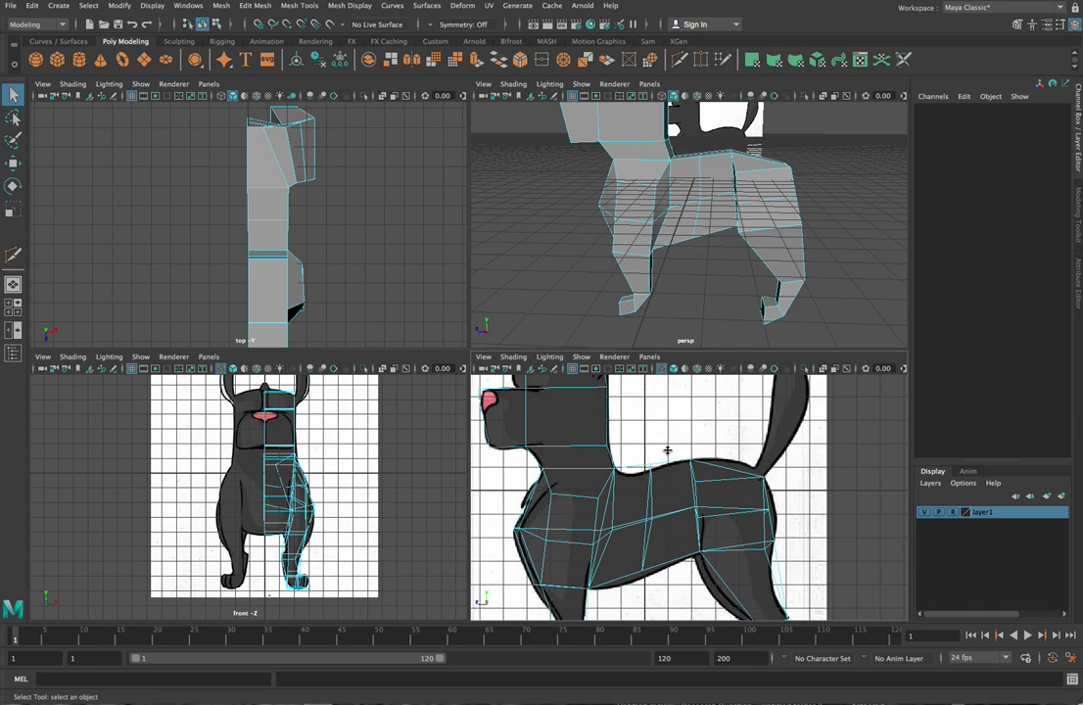
- Move the new loop's top vertices forward and down to the back outline, and lower its bottom vertices to the belly outline in the side reference
right_click_drag(653, 431, 588, 402)
left_click(653, 455)
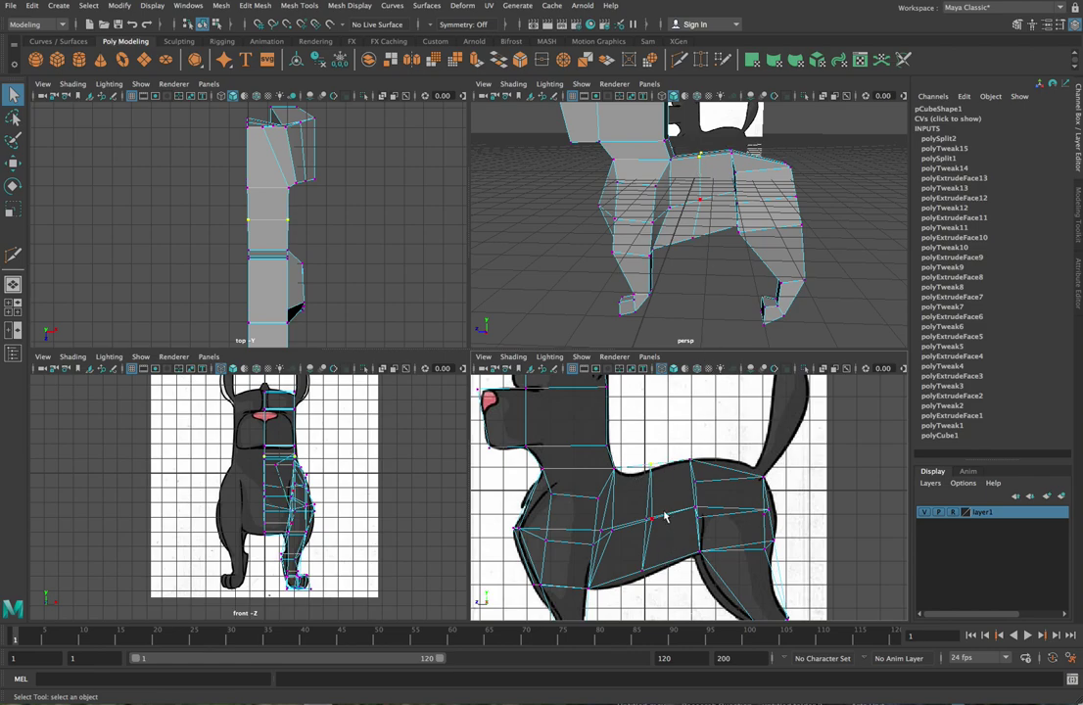
key("w")
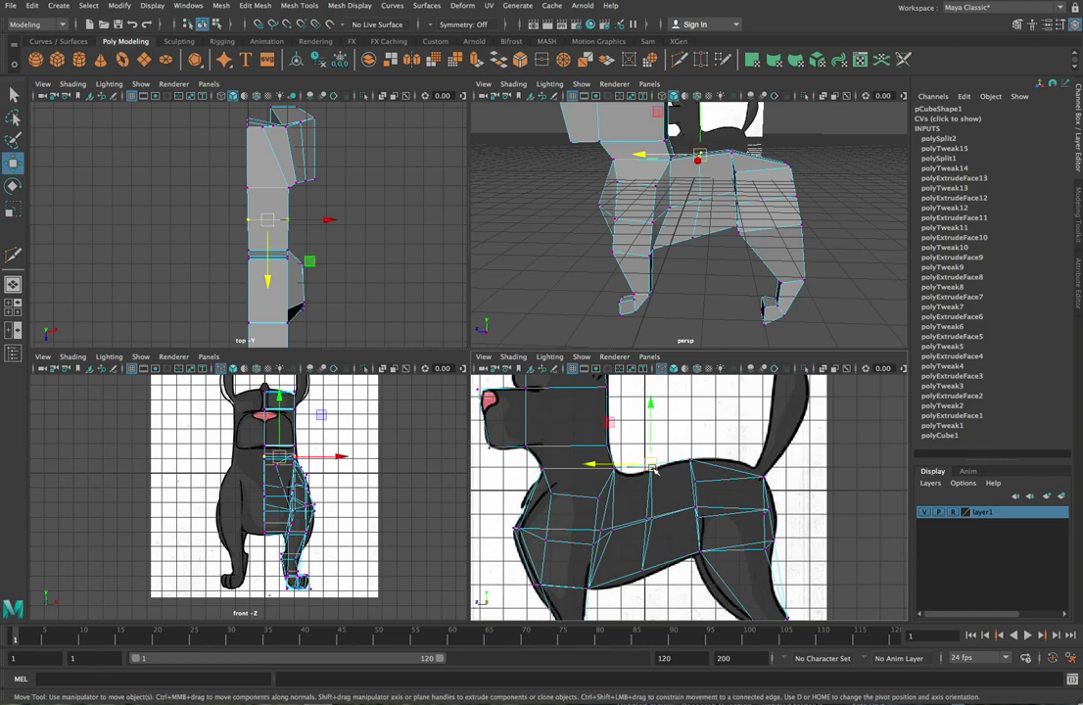
left_click_drag(652, 466, 632, 473)
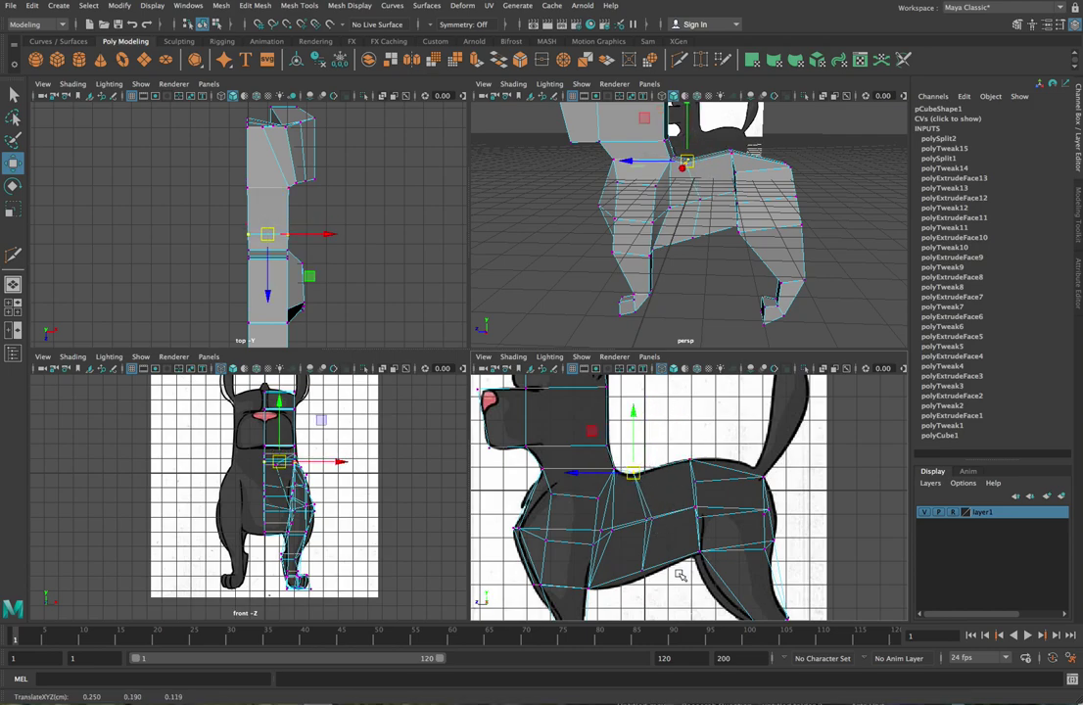
left_click(645, 576)
left_click_drag(641, 511, 642, 522)
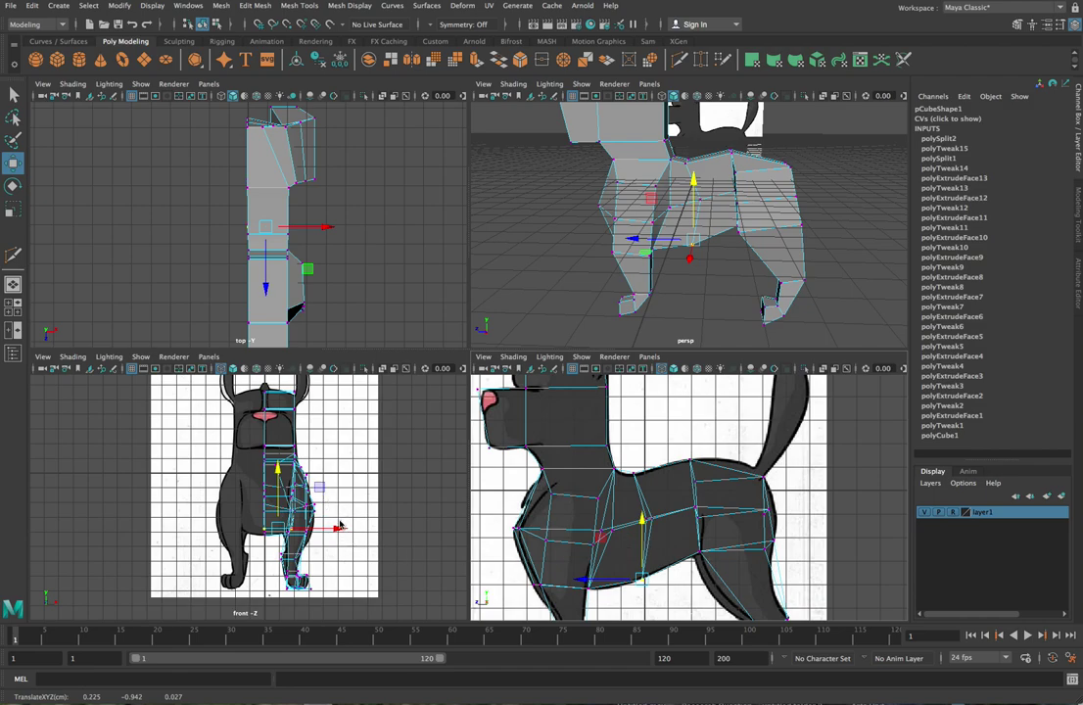
- Move the new loop's mid-side vertex and the body vertex behind the front leg outward to widen the rib cage
left_click(701, 201)
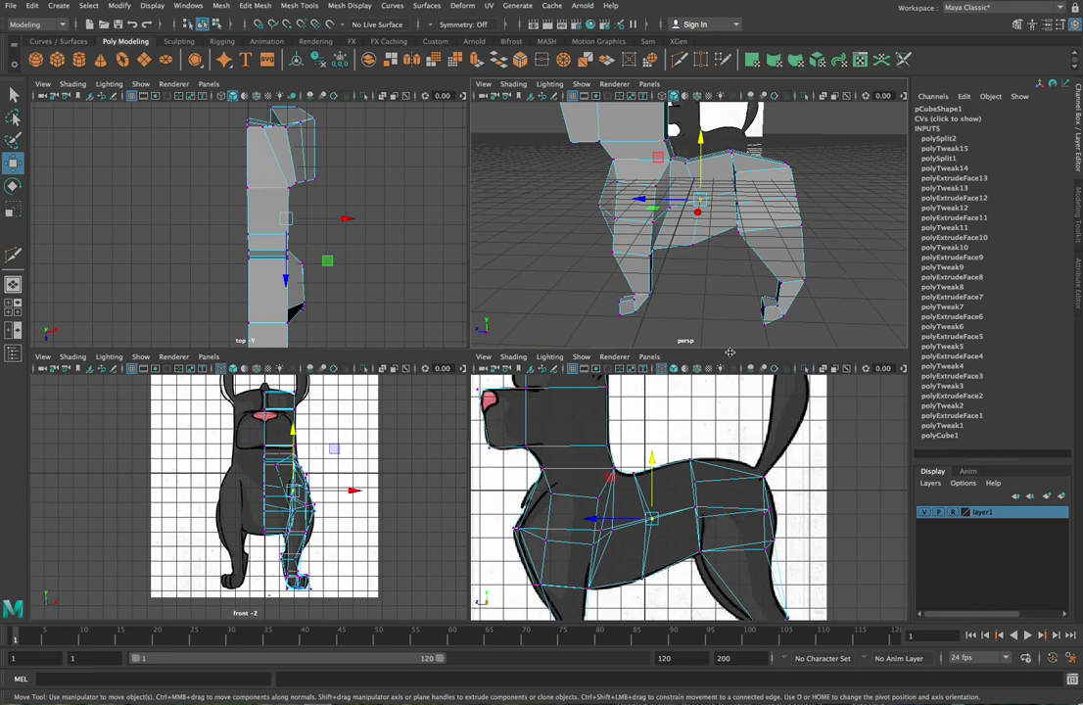
left_click_drag(355, 497, 365, 490)
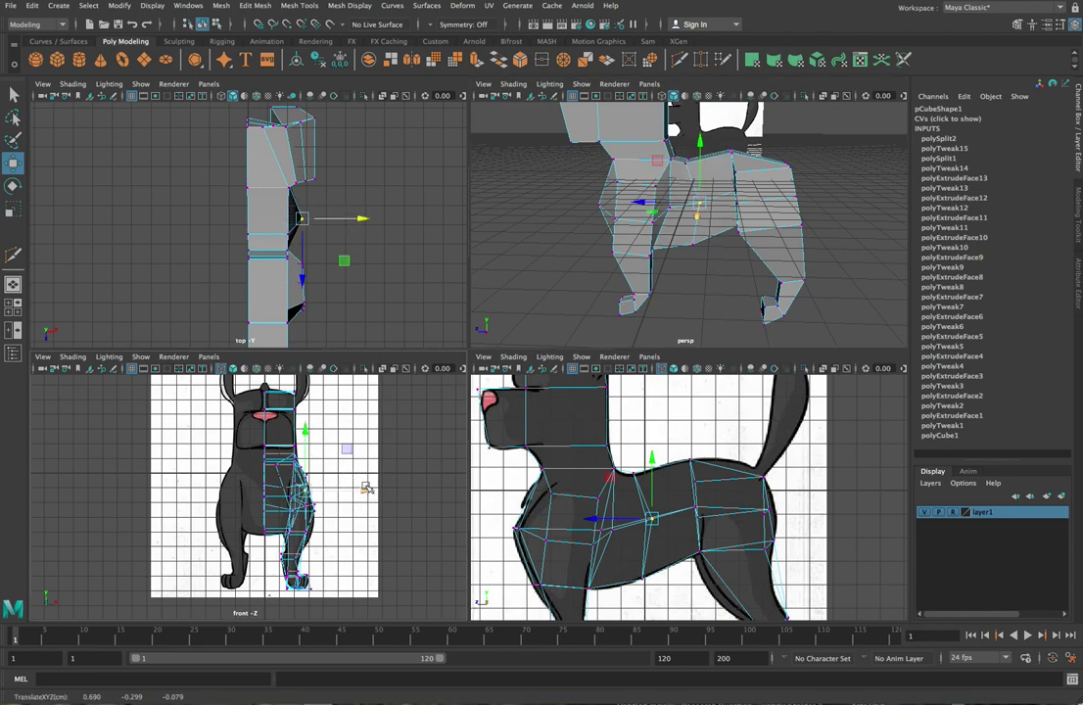
left_click_drag(654, 240, 563, 249, "alt")
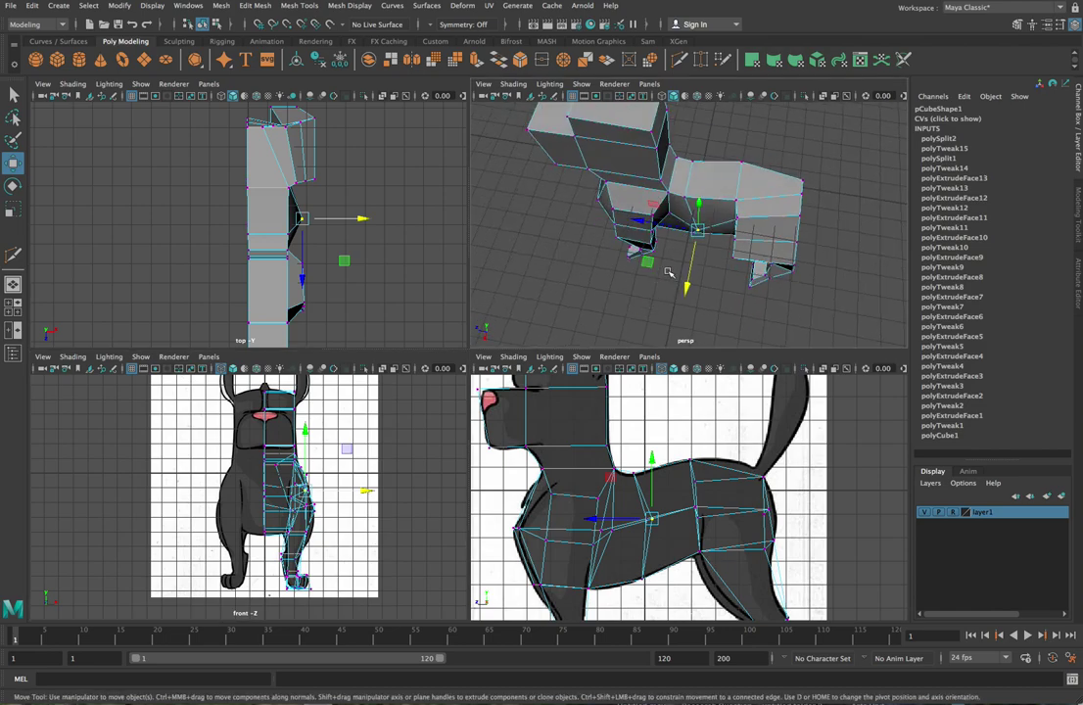
left_click(674, 218)
left_click_drag(655, 275, 656, 281)
left_click_drag(566, 241, 649, 192, "alt")
left_click_drag(744, 289, 747, 316, "alt")
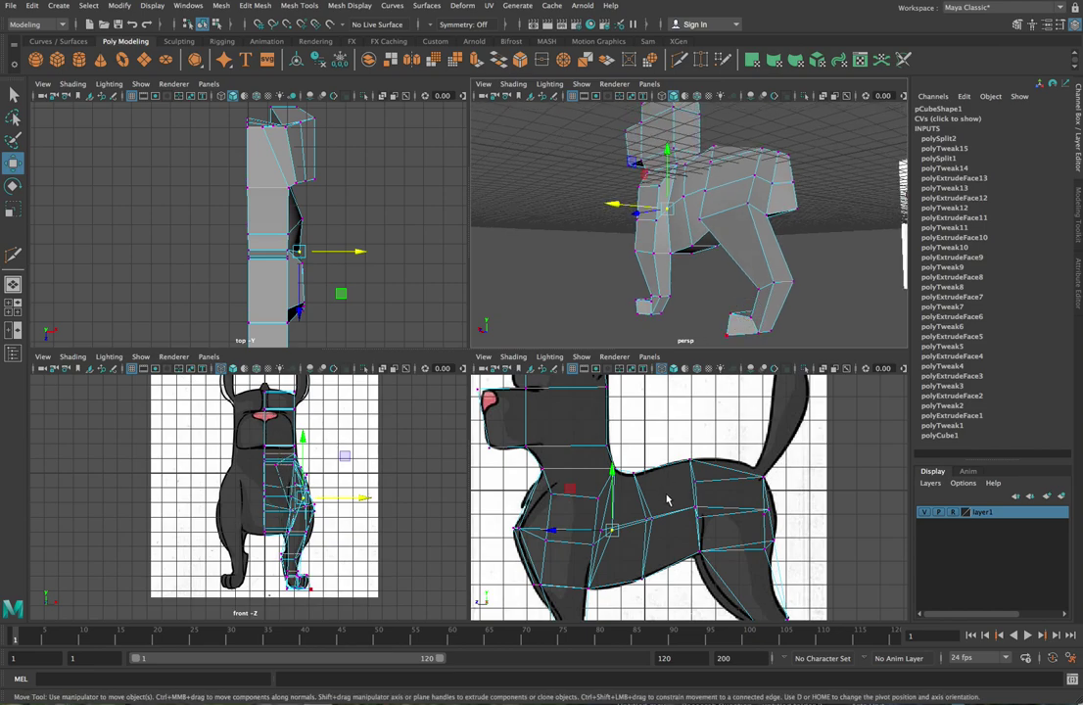
left_click_drag(676, 293, 692, 267, "alt")
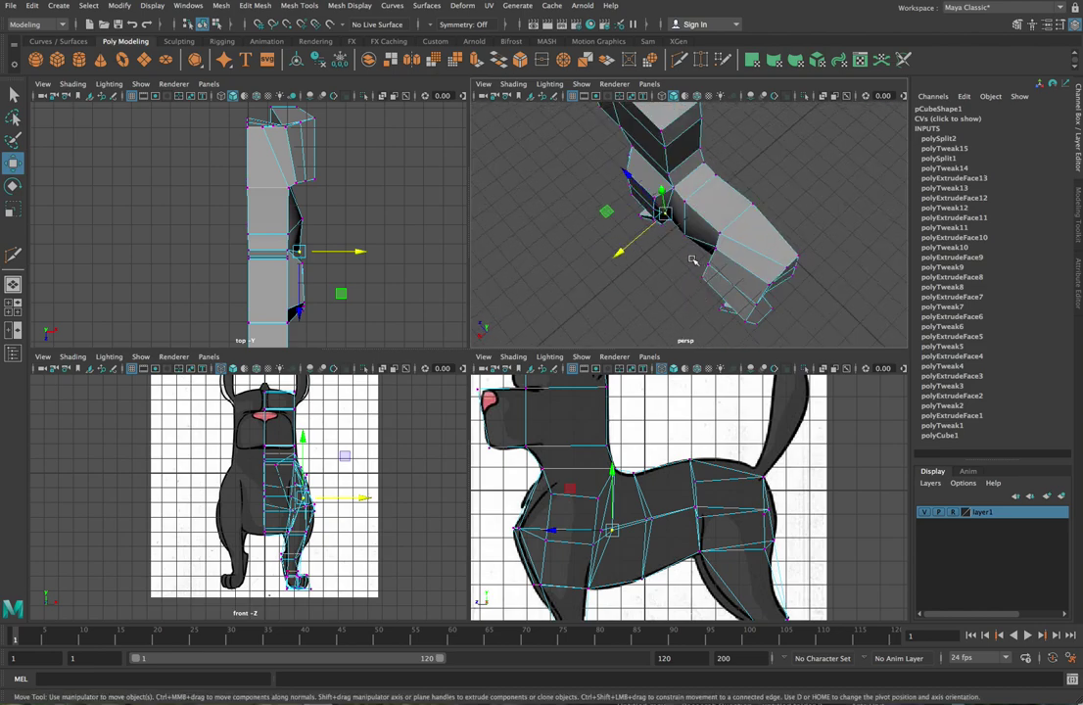
- Adjust the sideways position of the new loop's outer vertex along the top of the back
left_click(689, 199)
left_click_drag(639, 241, 641, 242)
left_click_drag(715, 256, 765, 201, "alt")
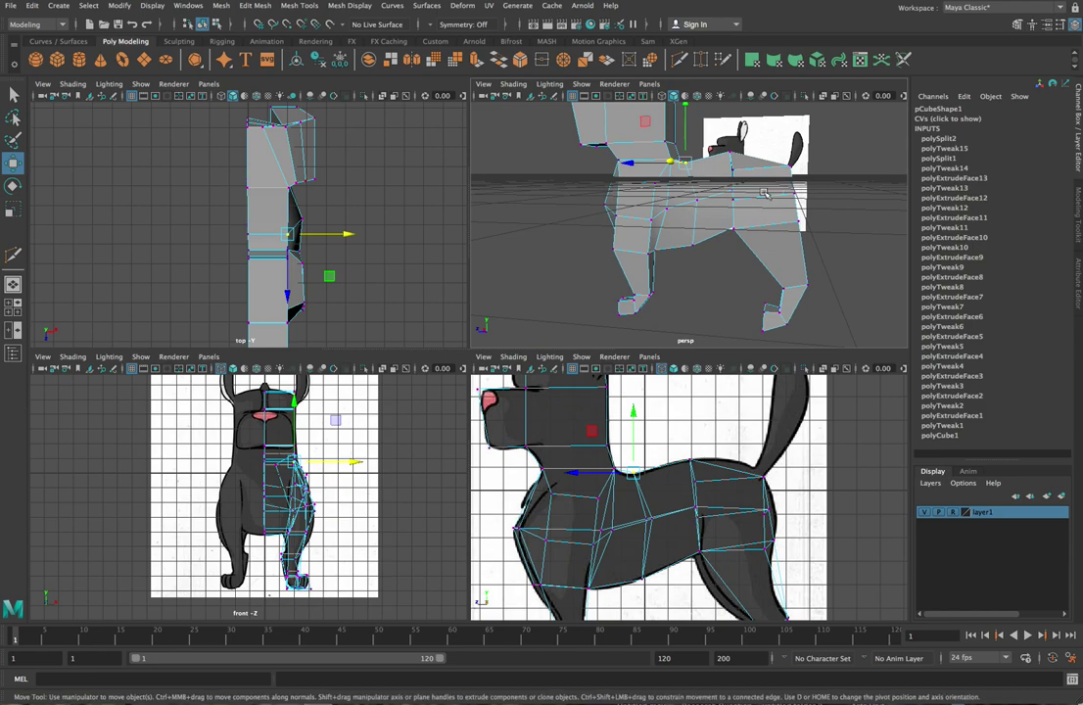
- Extrude the brow face above the muzzle forward to the brow outline, then scale its end slightly smaller in width and height
scroll(765, 201, "down", 3)
left_click_drag(685, 202, 832, 230, "alt")
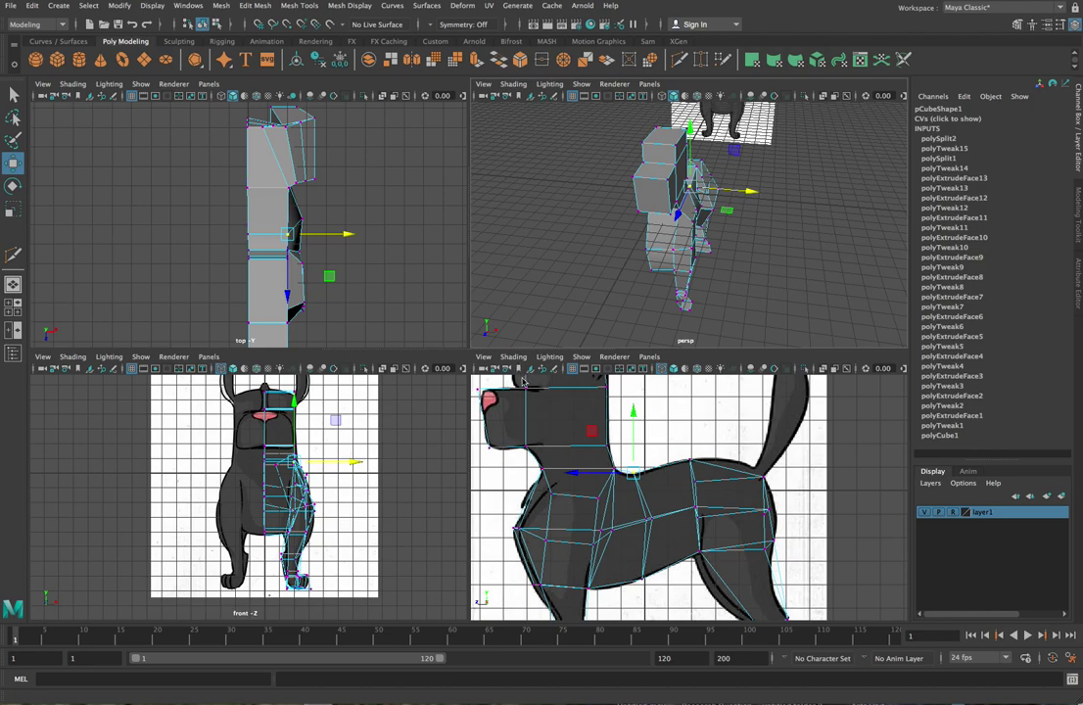
right_click_drag(588, 150, 586, 183)
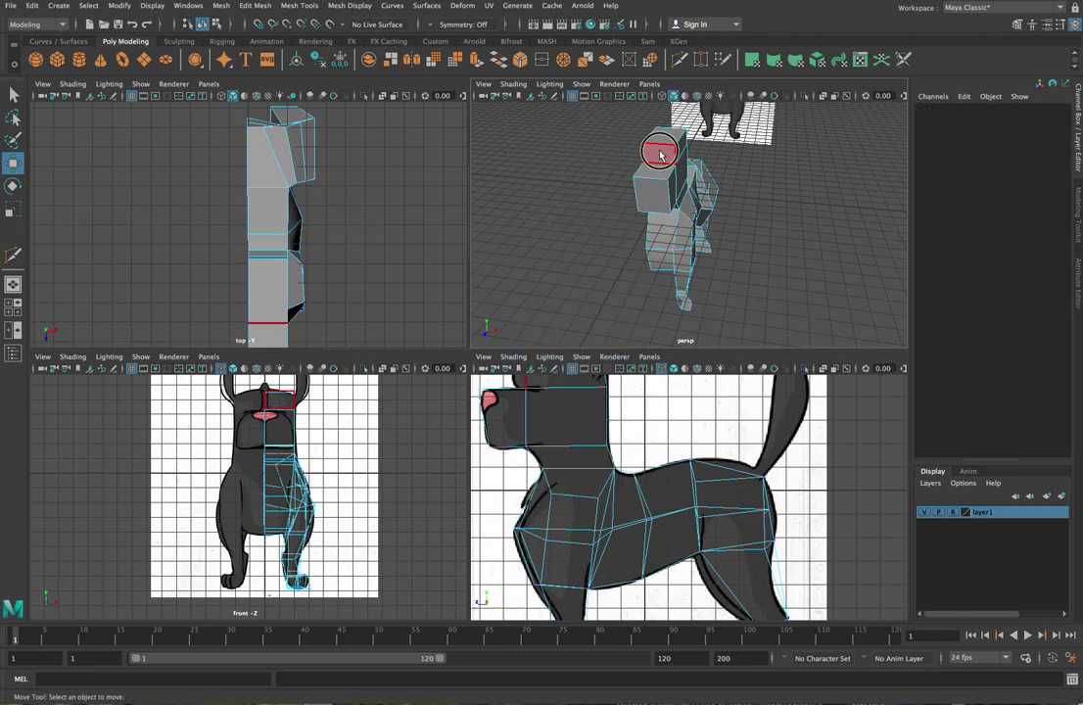
left_click(661, 151)
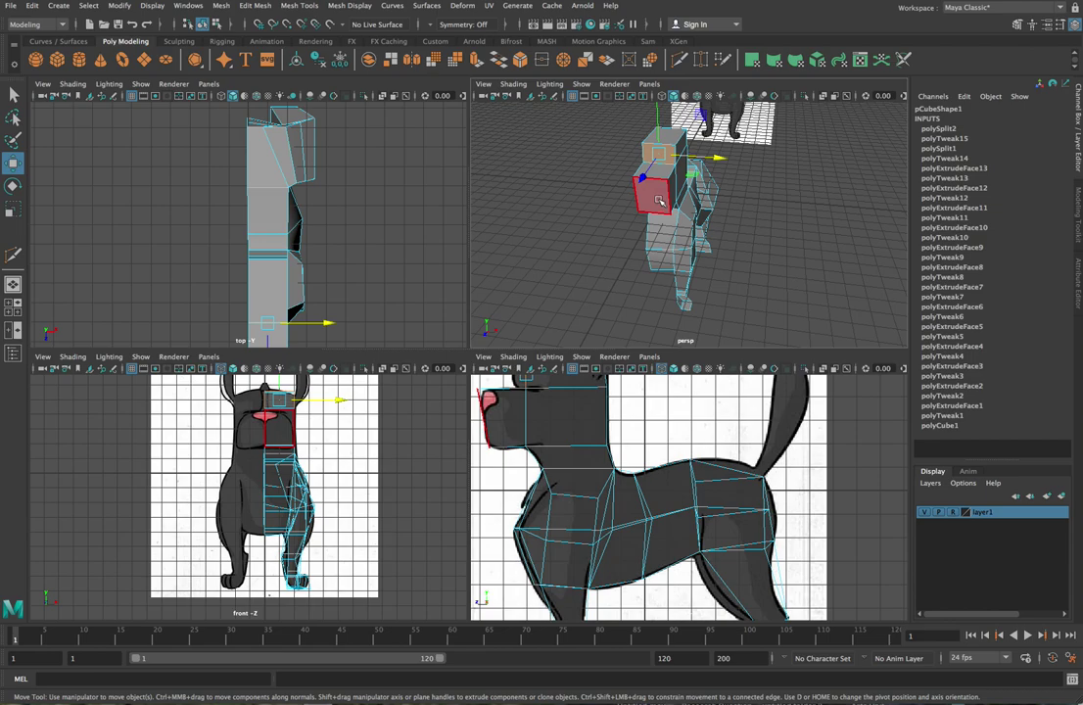
key("ctrl+e")
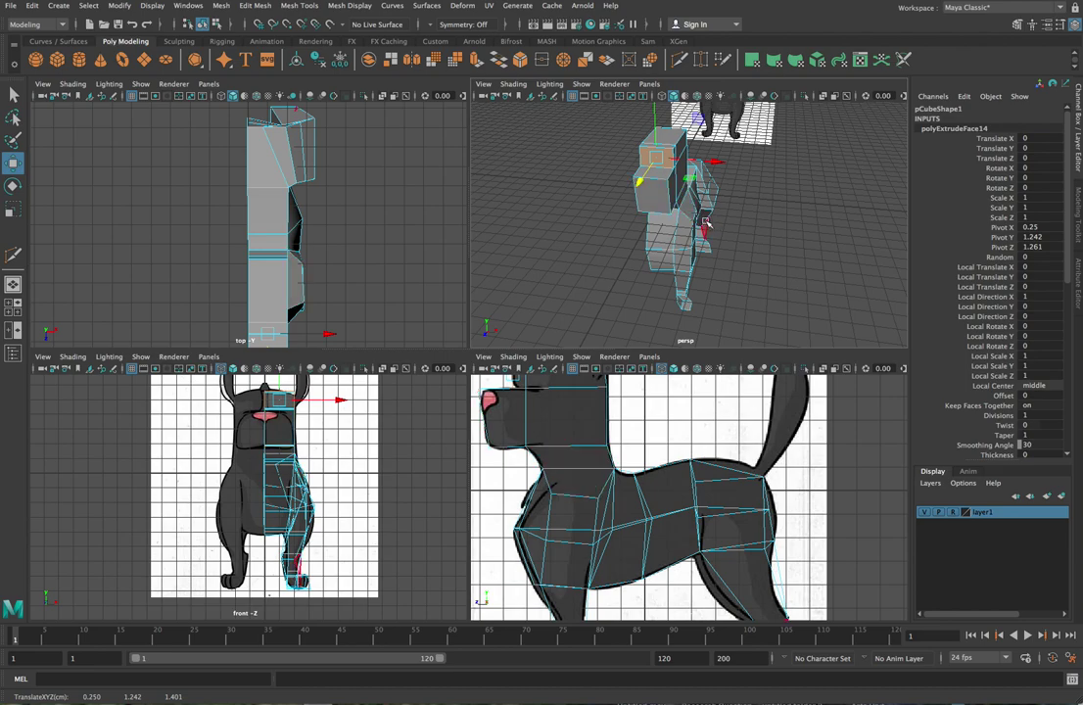
key("e")
key("r")
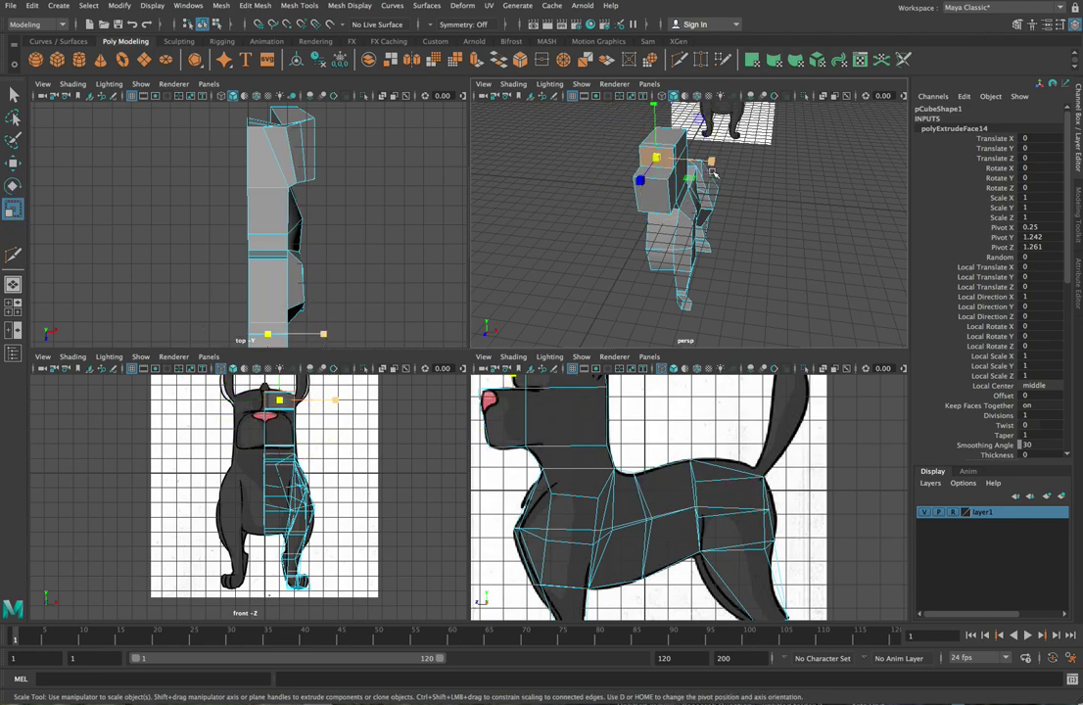
left_click(655, 157)
left_click_drag(713, 162, 704, 161)
left_click_drag(654, 105, 654, 123)
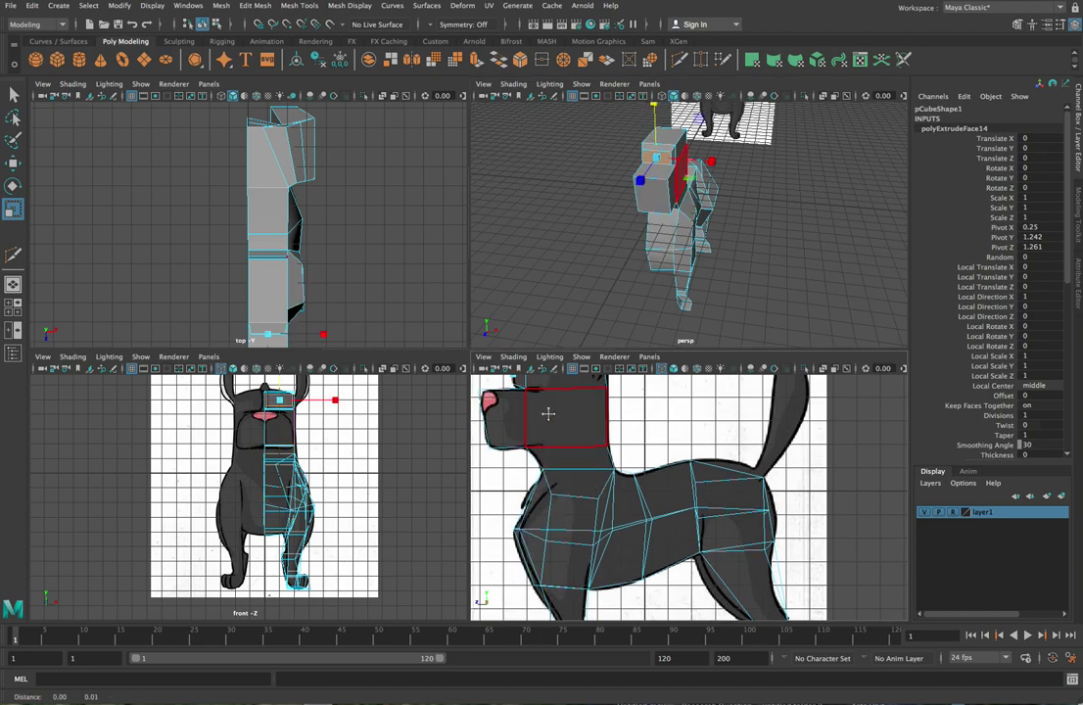
- Examine the extruded brow against the side reference and the overall dog shape from several angles
middle_click_drag(551, 415, 595, 482, "alt")
scroll(595, 482, "up", 3)
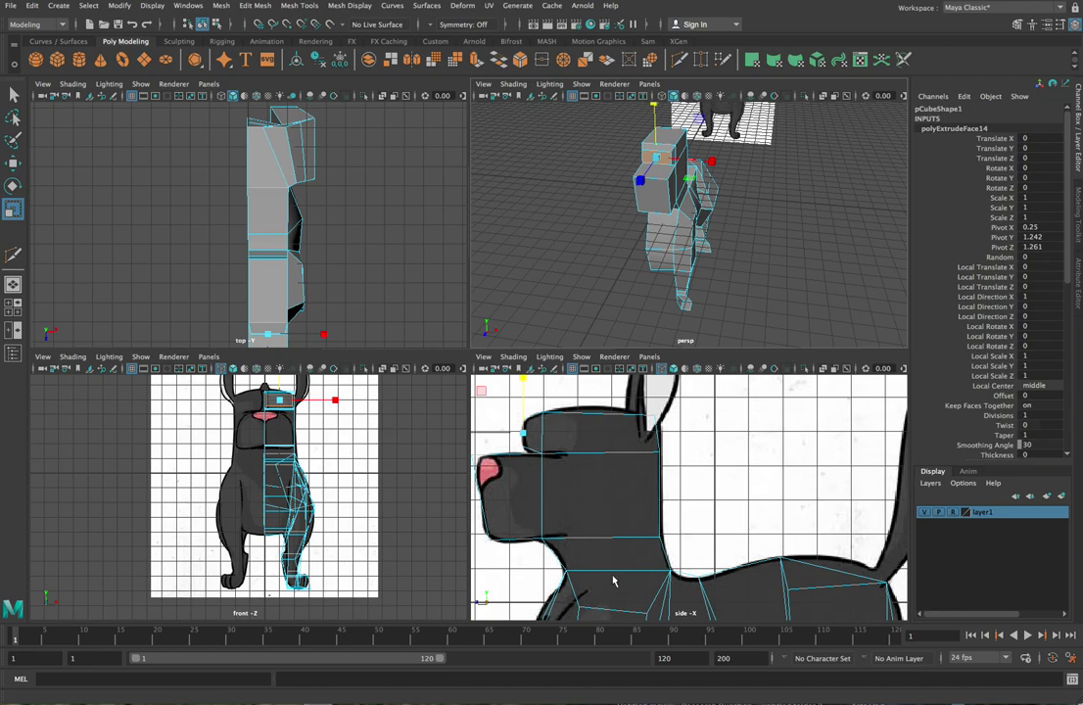
left_click_drag(675, 277, 631, 215, "alt")
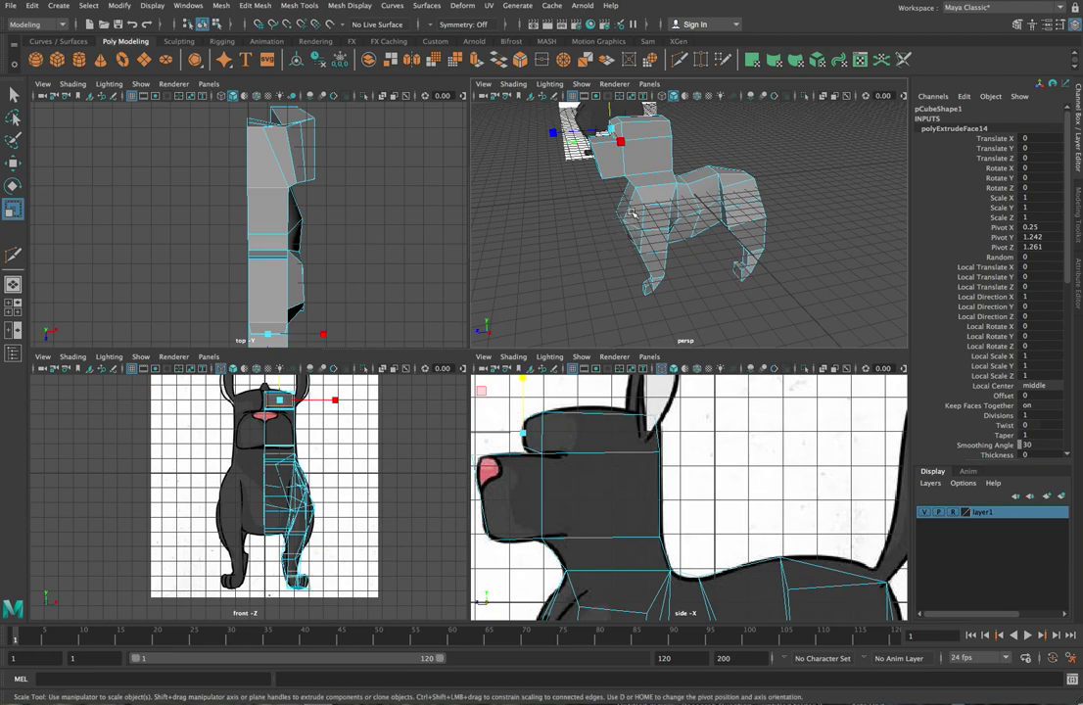
left_click_drag(852, 233, 880, 218, "alt")
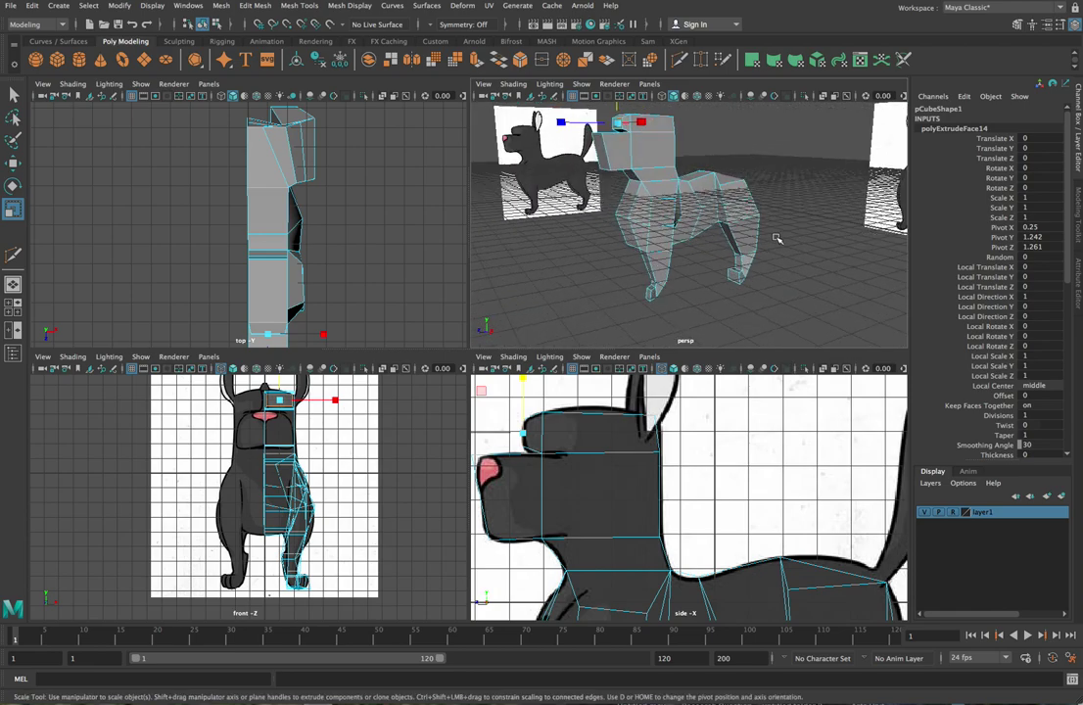
mouse_move(752, 249)
left_mouse_down("alt")
mouse_move(813, 222)
mouse_move(737, 219)
mouse_move(706, 239)
mouse_move(639, 253)
mouse_move(612, 244)
mouse_move(634, 194)
mouse_move(701, 207)
mouse_move(738, 245)
left_mouse_up("alt")
left_click(738, 245)
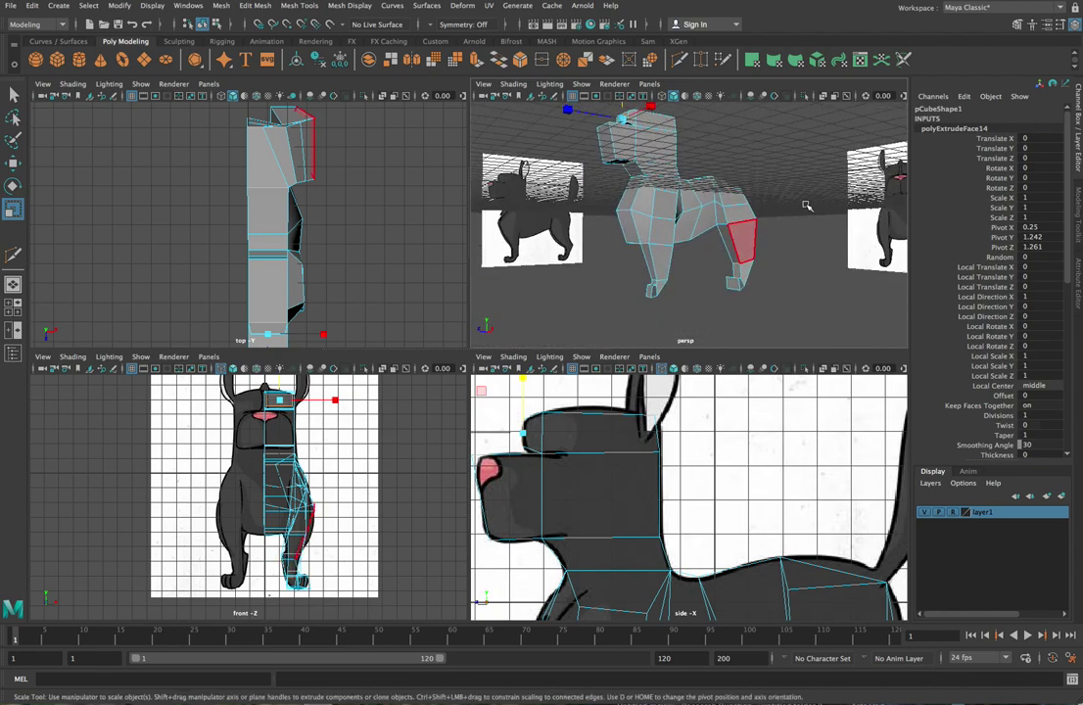
left_click_drag(821, 214, 863, 184, "alt")
- Move the body side vertex just in front of the hind thigh slightly forward and outward
right_click_drag(718, 260, 643, 268)
left_click(715, 201)
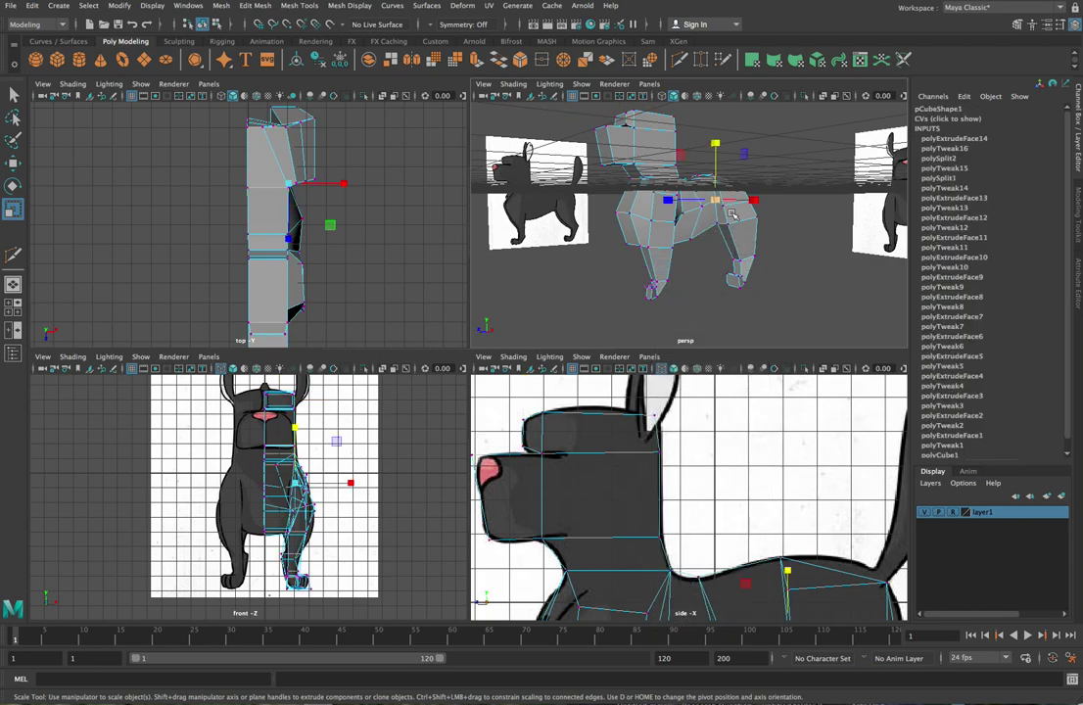
key("w")
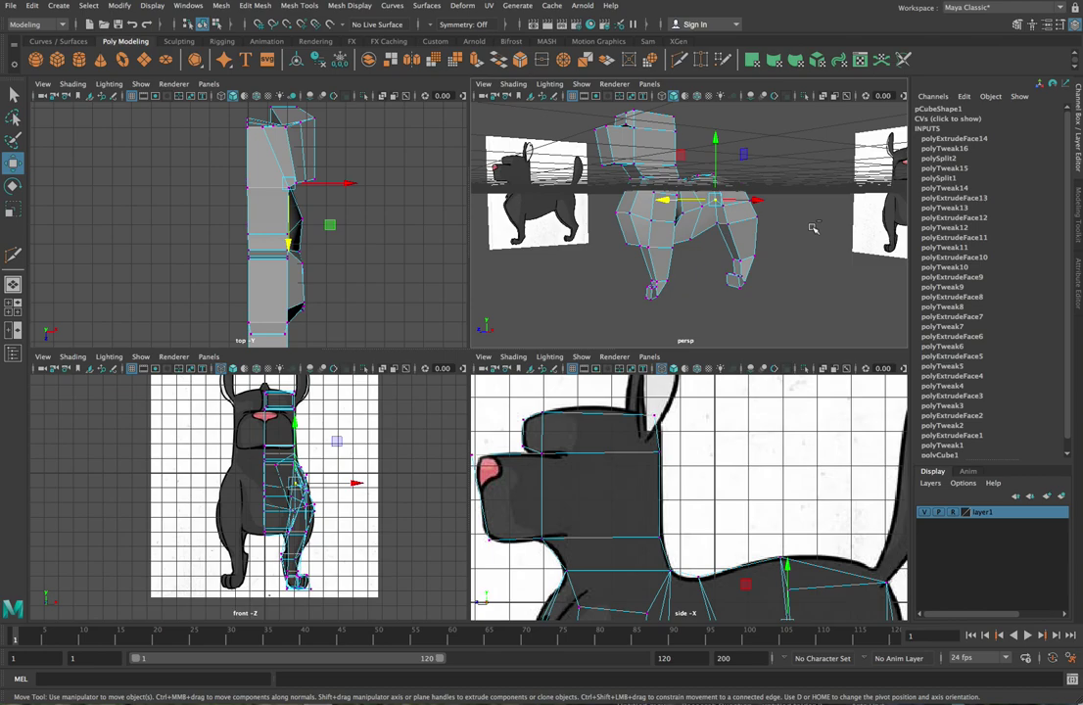
left_click_drag(815, 234, 808, 294, "alt")
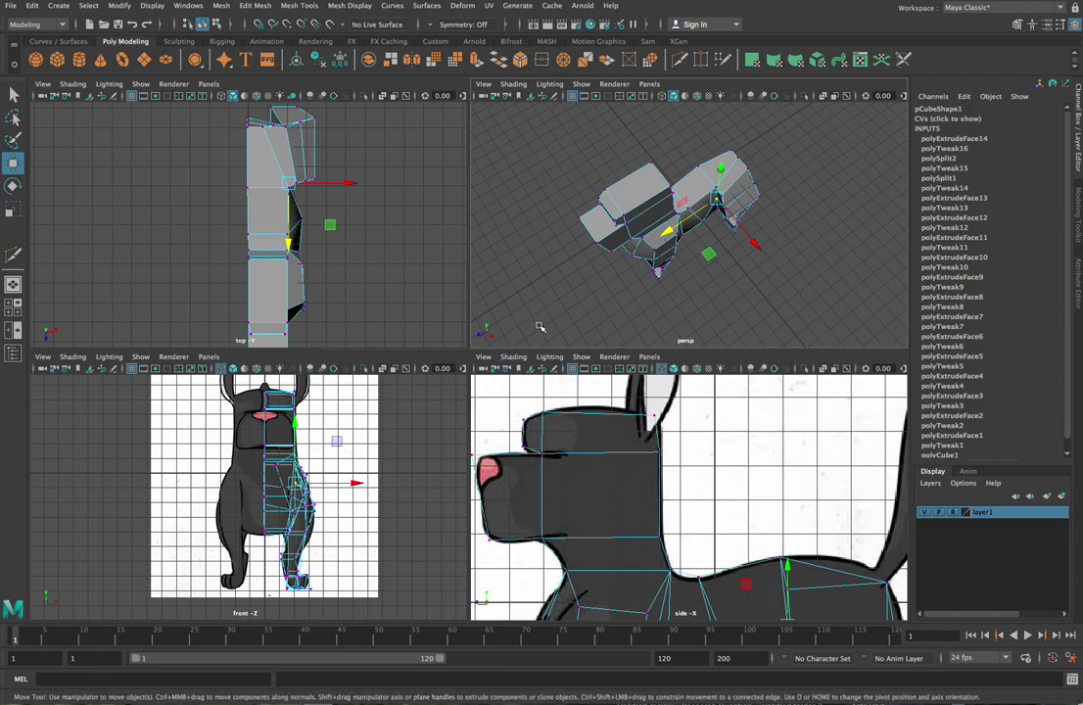
left_click(729, 208)
scroll(718, 214, "up", 4)
left_click_drag(784, 245, 734, 225, "alt")
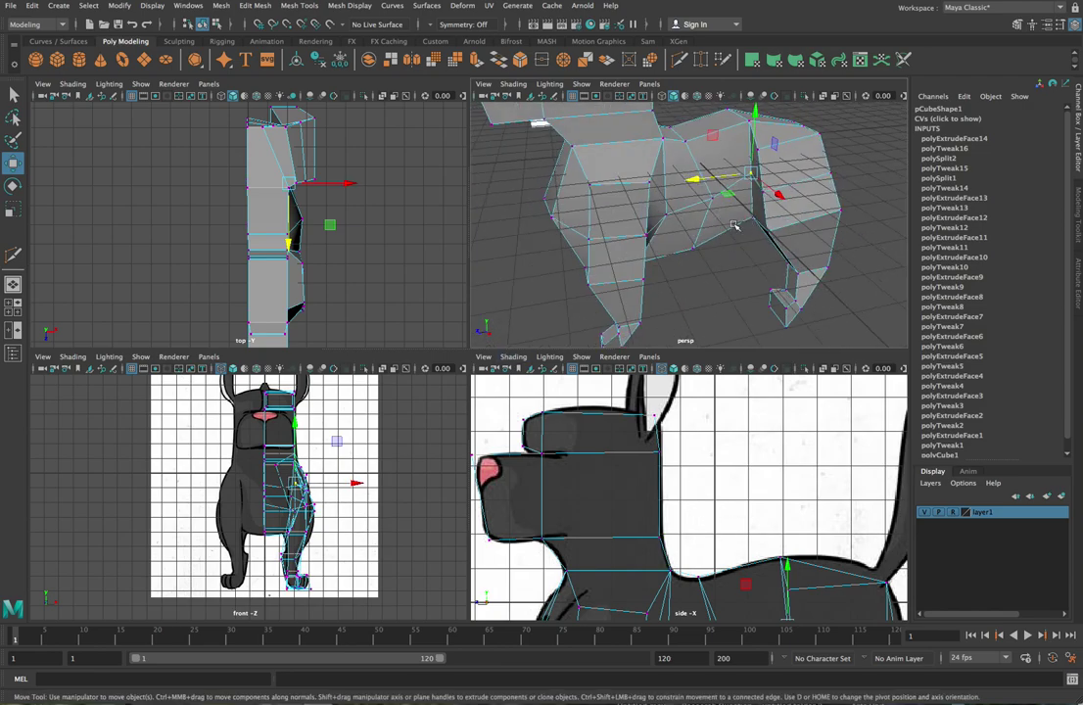
left_click_drag(696, 181, 684, 181)
left_click_drag(770, 198, 810, 270)
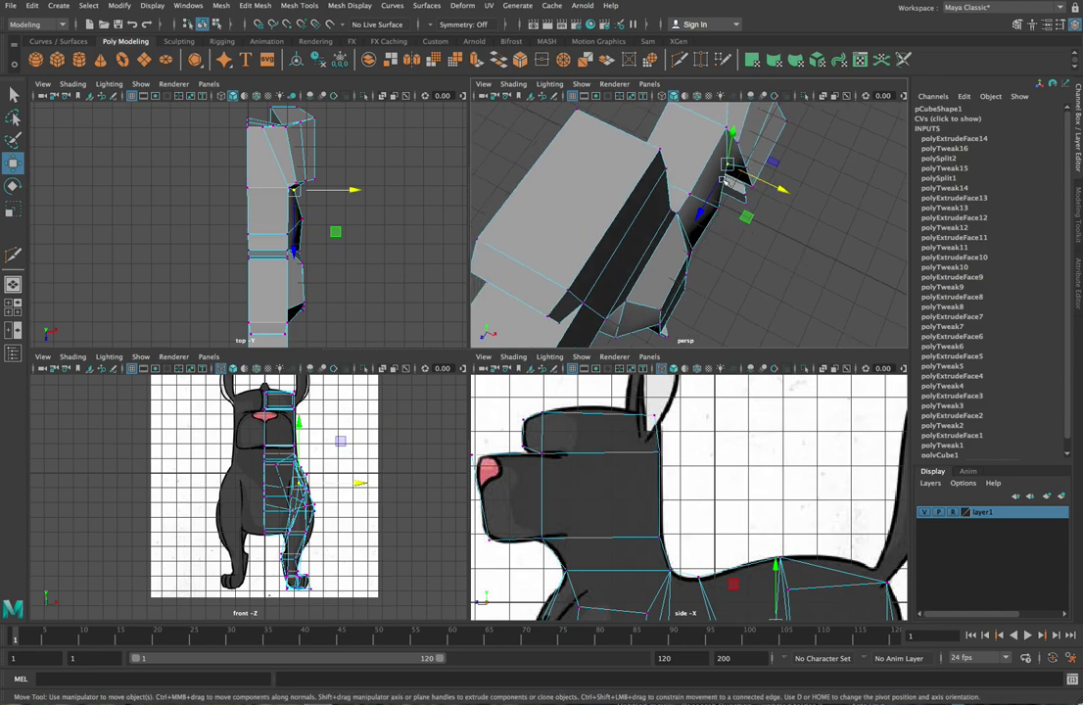
left_click_drag(752, 172, 763, 175)
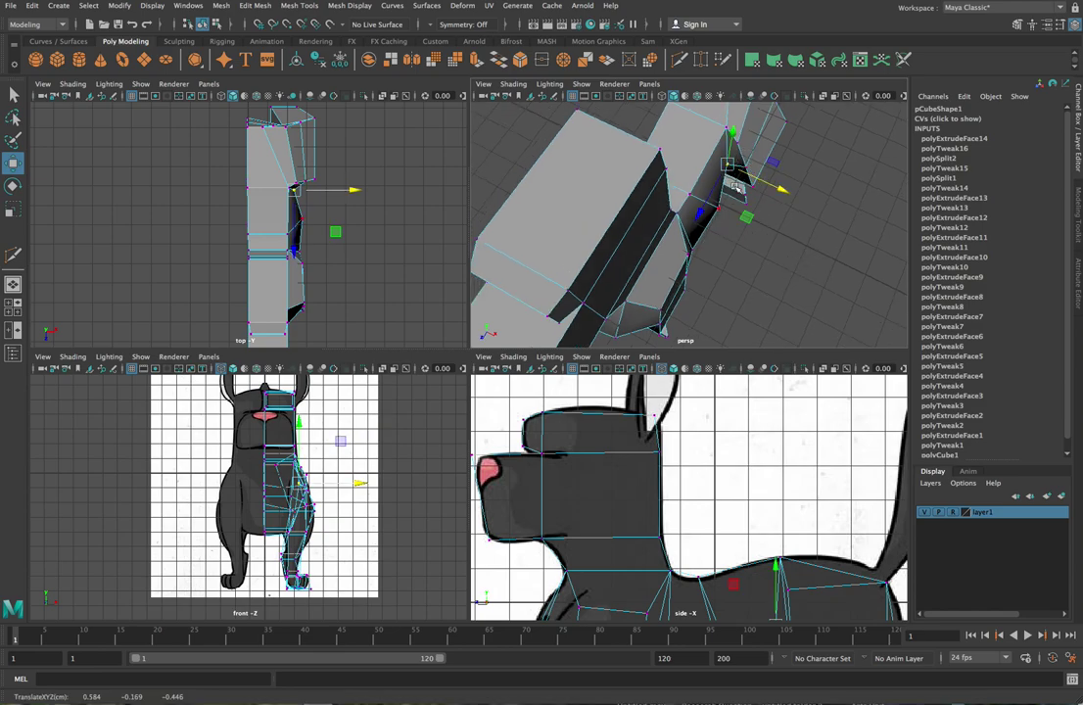
- Move the lower front vertex of the hind thigh slightly back toward the rump
left_click(748, 164)
left_click_drag(714, 219, 707, 166)
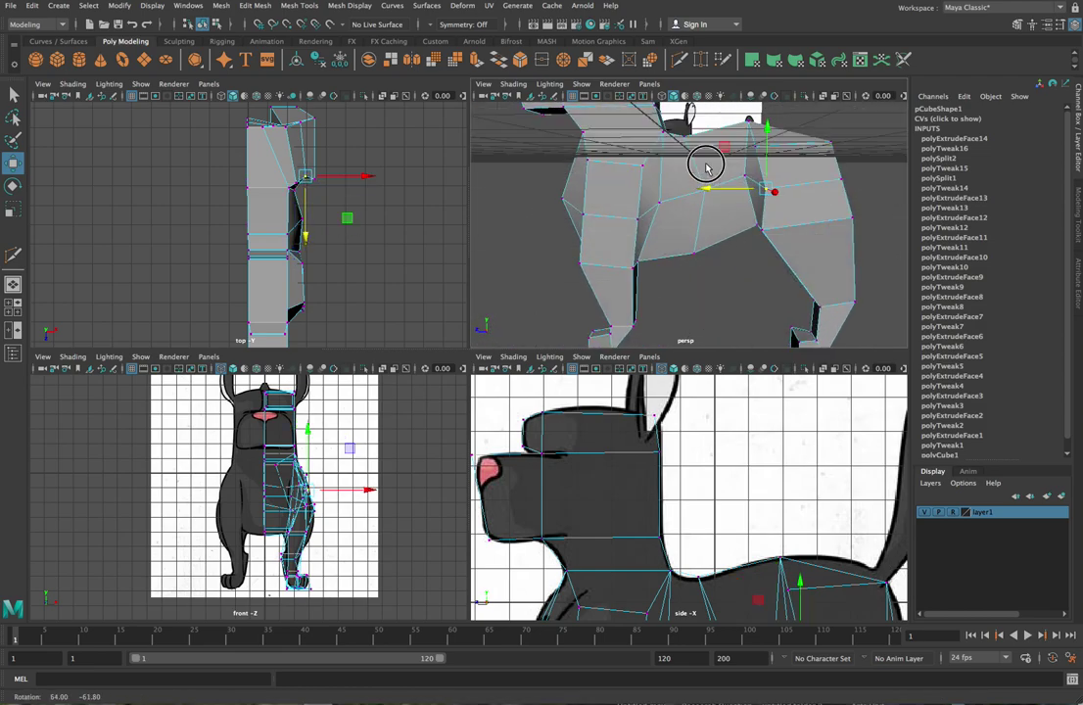
left_click(763, 227)
left_click_drag(707, 231, 716, 231)
left_click_drag(852, 253, 922, 243, "alt")
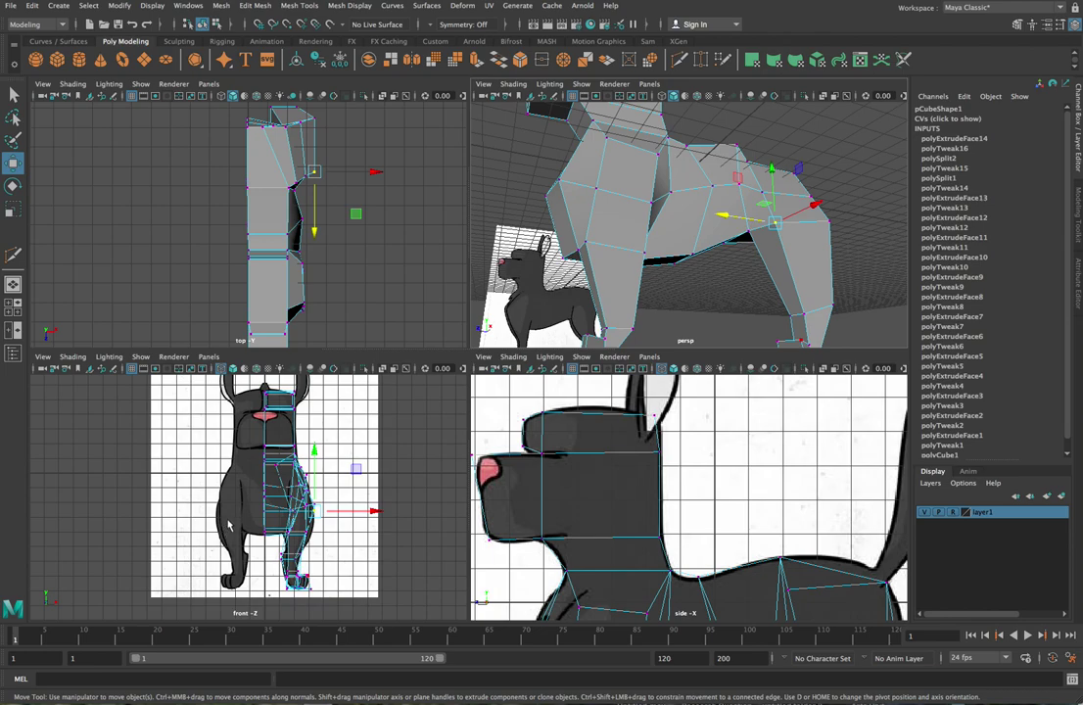
- Scale the two vertices across the back of the hind leg below the thigh closer together to narrow the leg
left_click_drag(573, 267, 829, 244, "alt")
left_click_drag(754, 239, 531, 314, "alt")
left_click(714, 282)
left_click(767, 283, "shift")
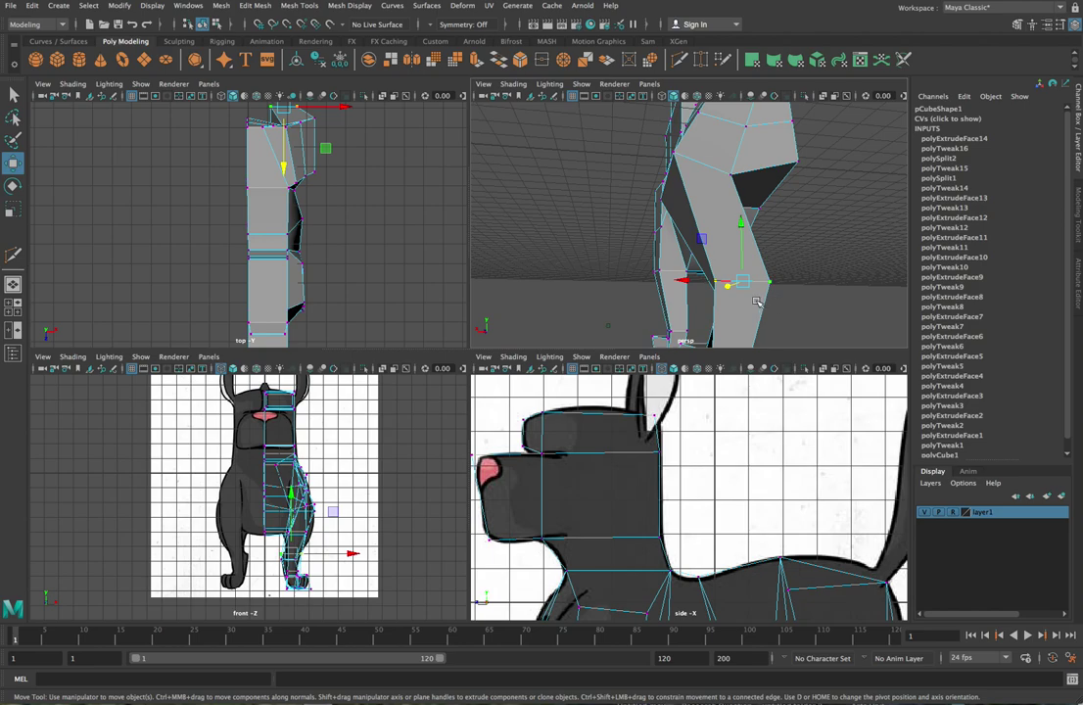
key("e")
key("r")
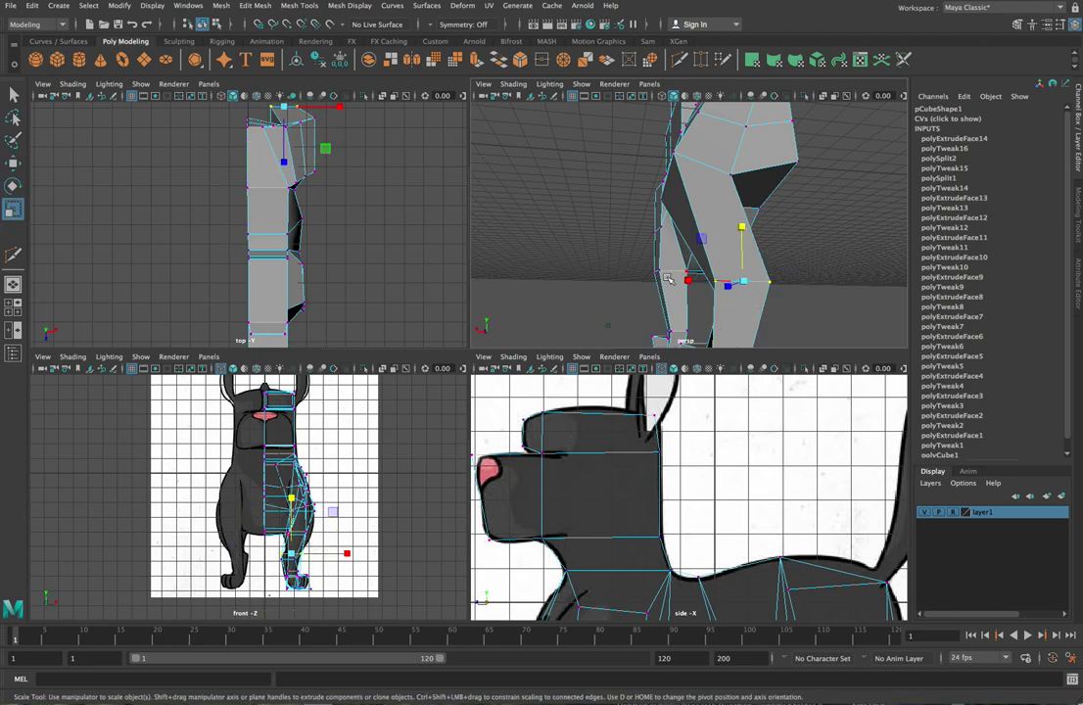
left_click_drag(691, 282, 707, 283)
left_click_drag(825, 333, 805, 321, "alt")
left_click_drag(634, 278, 644, 281)
key("w")
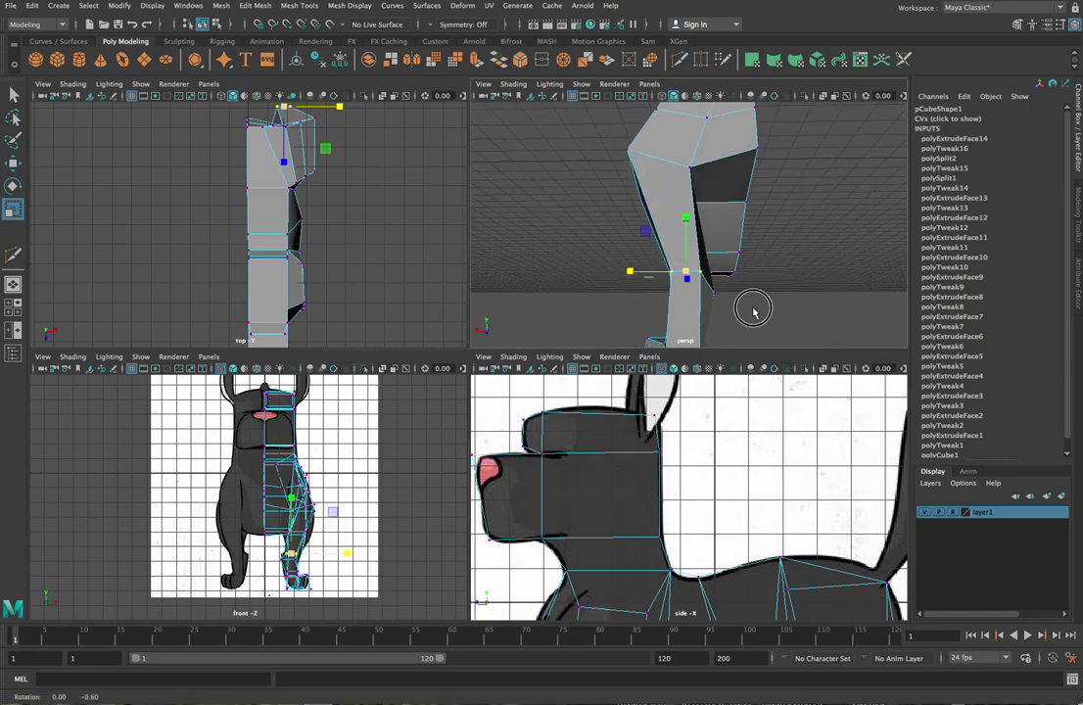
- Examine the hind leg's ankle, the belly and the rump from several angles
left_click_drag(754, 307, 756, 300, "alt")
left_click(668, 312)
left_click(704, 313, "shift")
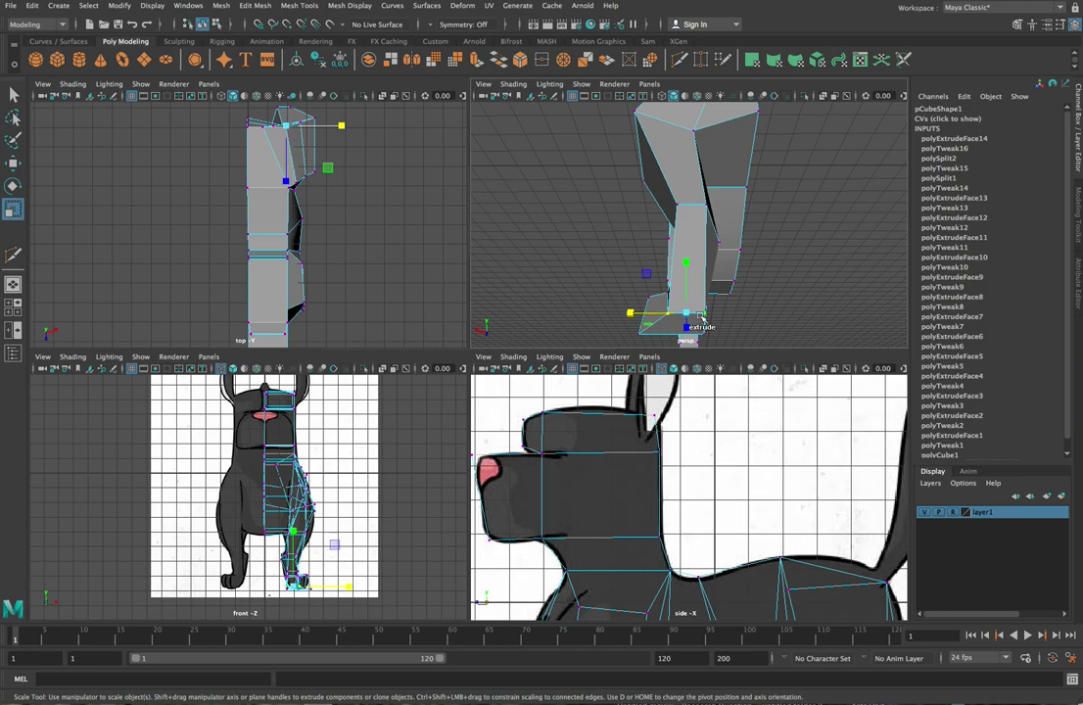
left_click_drag(637, 314, 787, 315, "alt")
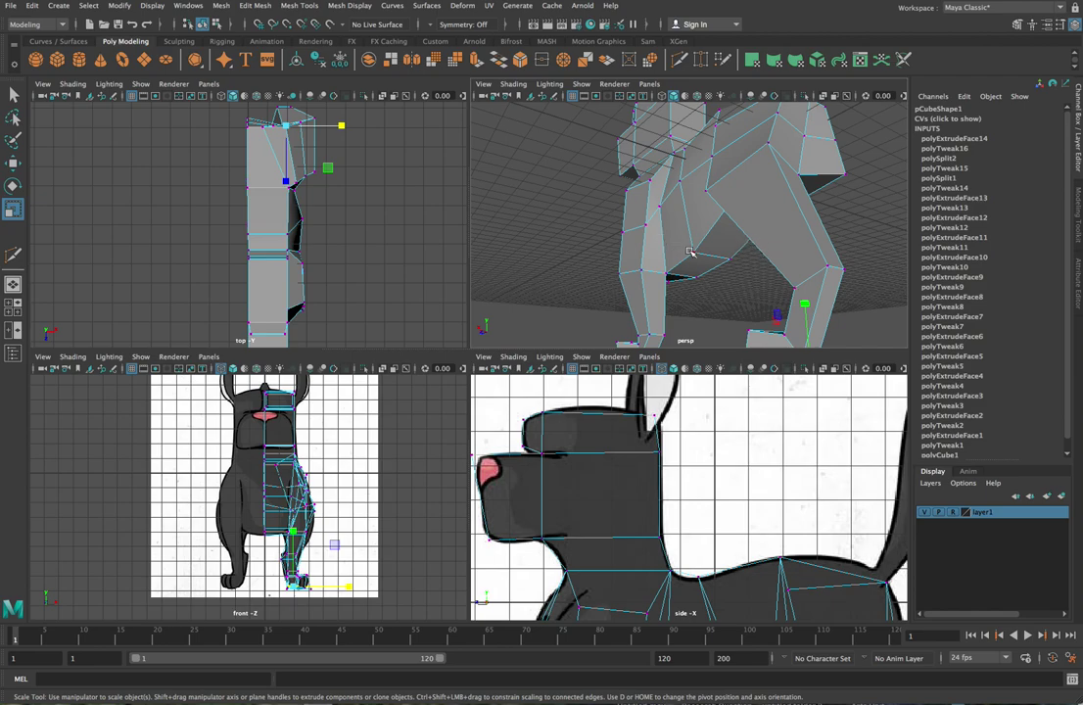
left_click_drag(703, 242, 580, 205, "alt")
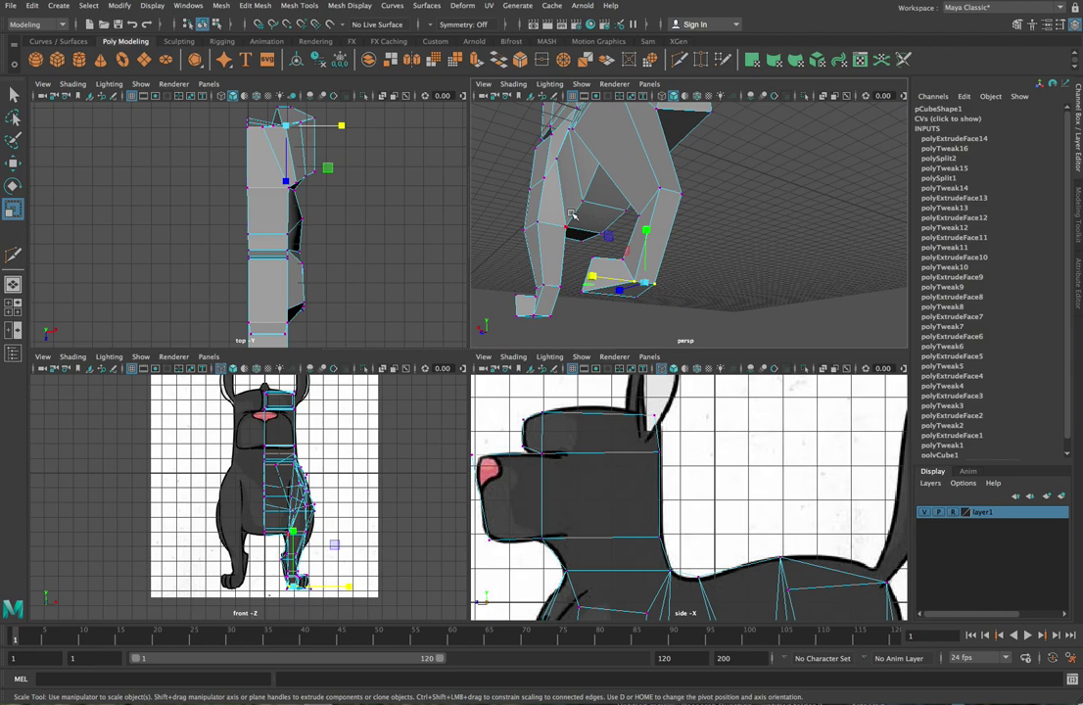
left_click_drag(571, 192, 621, 242, "alt")
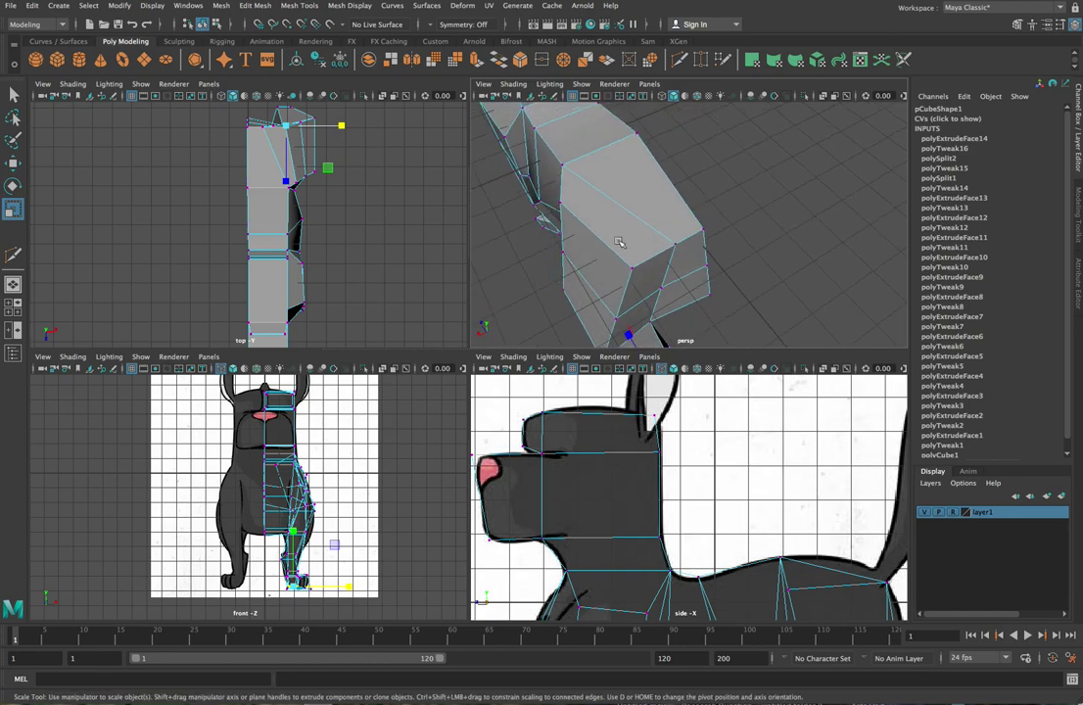
- Move the outer rear vertex on top of the rump forward, and the upper front thigh vertex back and slightly outward
left_click(604, 244)
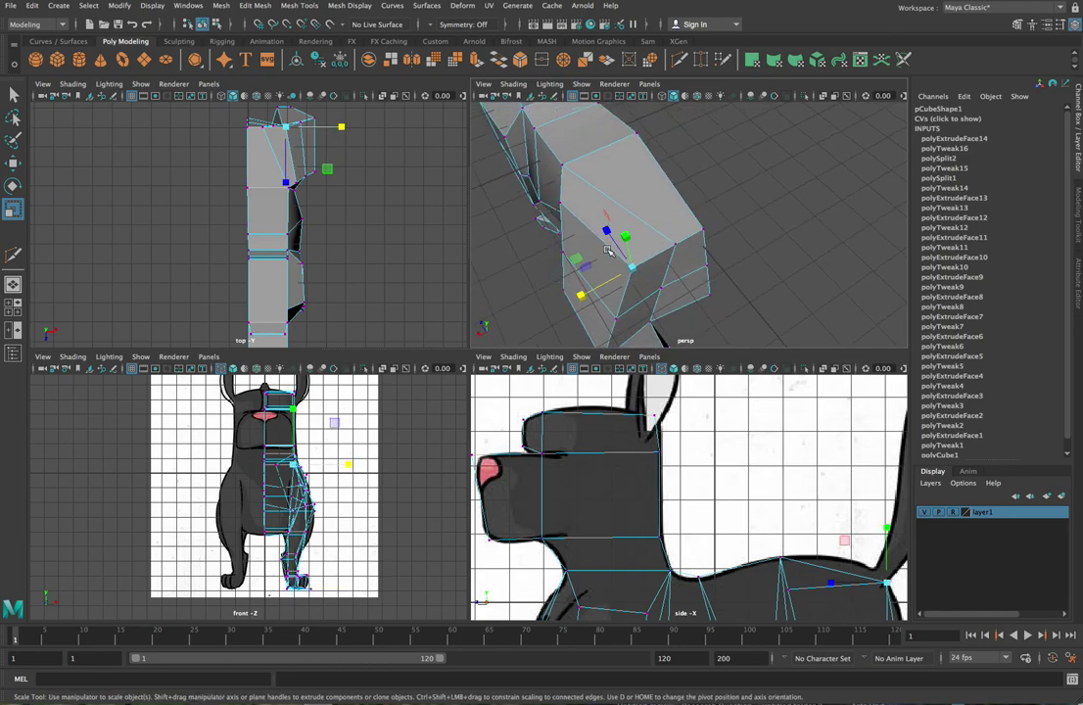
key("w")
left_click_drag(620, 251, 684, 262)
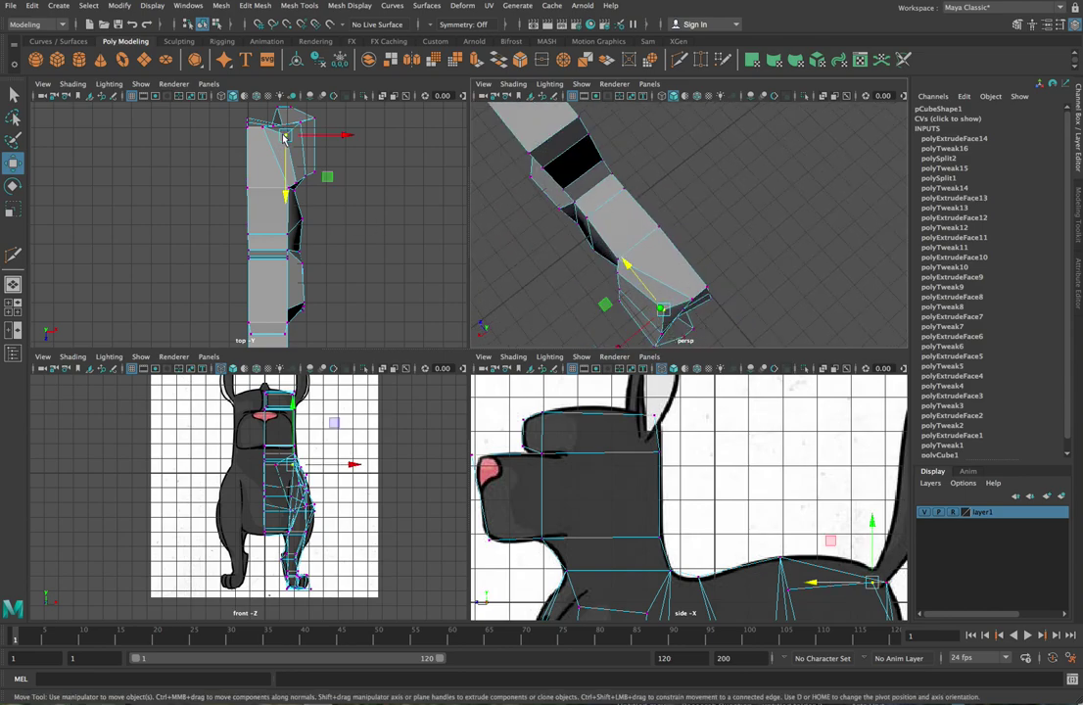
left_click(291, 178)
left_click(298, 182)
left_click_drag(301, 247, 298, 235)
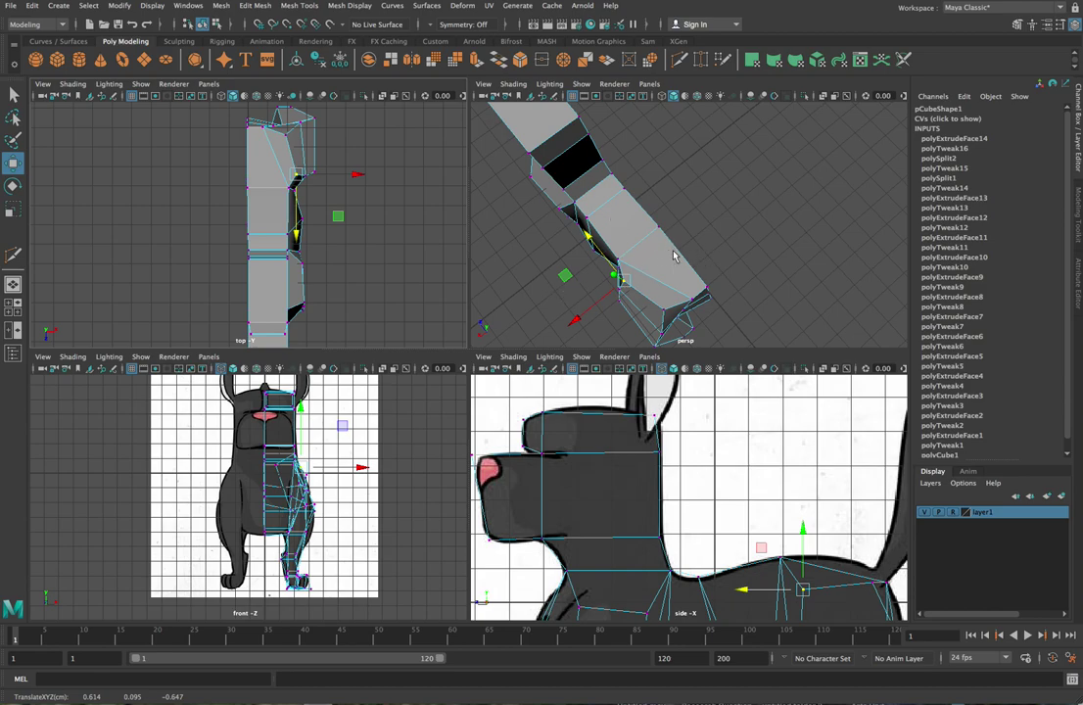
- Nudge the outer rear vertex on top of the rump slightly further forward along the back
left_click_drag(742, 267, 763, 277, "alt")
left_click(721, 299)
left_click_drag(670, 281, 666, 280)
left_click_drag(815, 296, 775, 279, "alt")
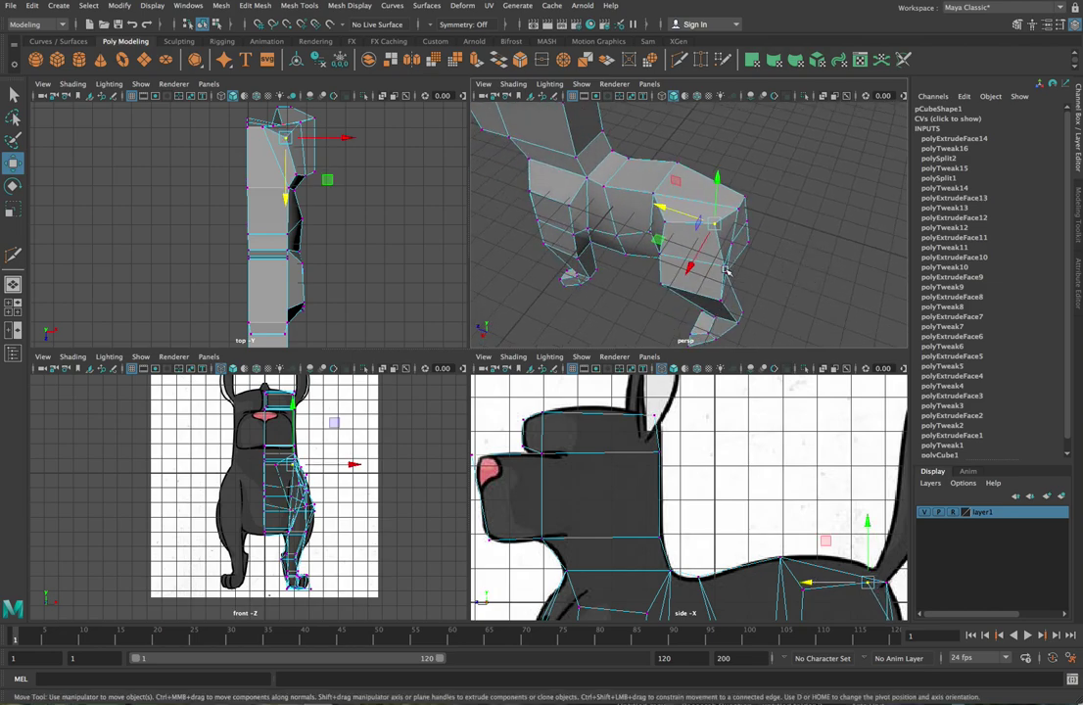
- Adjust the vertices at the back of the hind thigh and on the rump's centre line to refine the rear contour
left_click(724, 268)
left_click_drag(671, 248, 629, 243)
left_click(591, 188)
left_click_drag(622, 155, 805, 242)
left_click(592, 205)
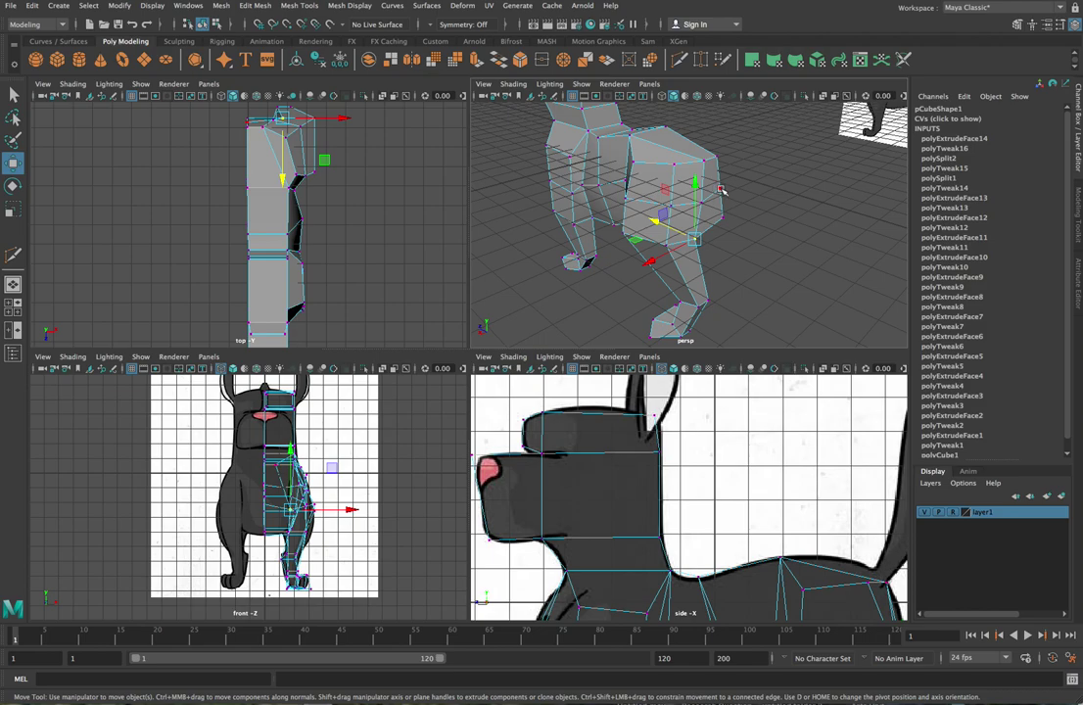
left_click(721, 190)
left_click_drag(821, 221, 730, 236, "alt")
left_click_drag(642, 227, 656, 188, "alt")
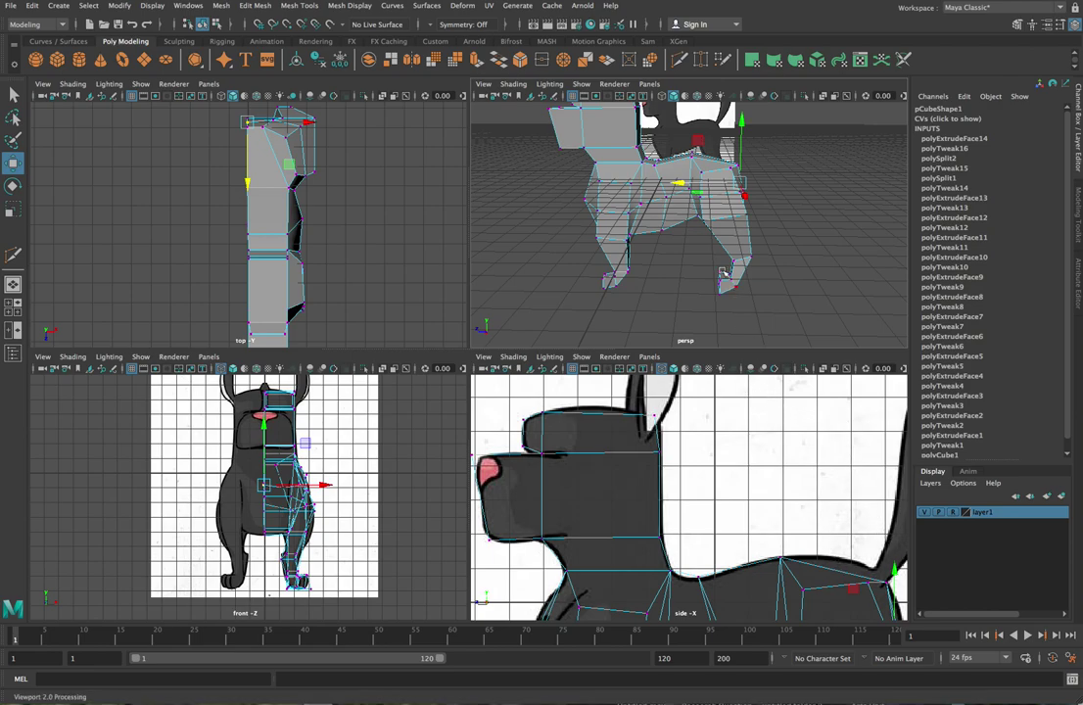
- Try to insert an edge loop across the rump with the Multi-Cut tool, and undo the resulting cut
left_click_drag(754, 251, 661, 281, "alt")
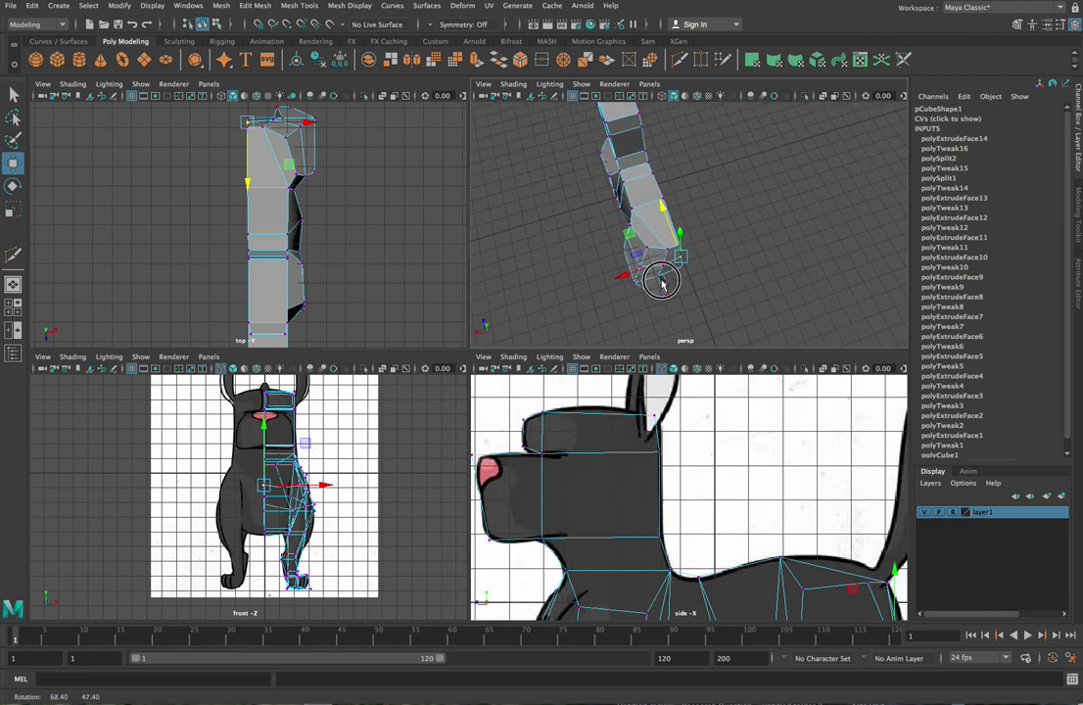
scroll(662, 261, "up", 5)
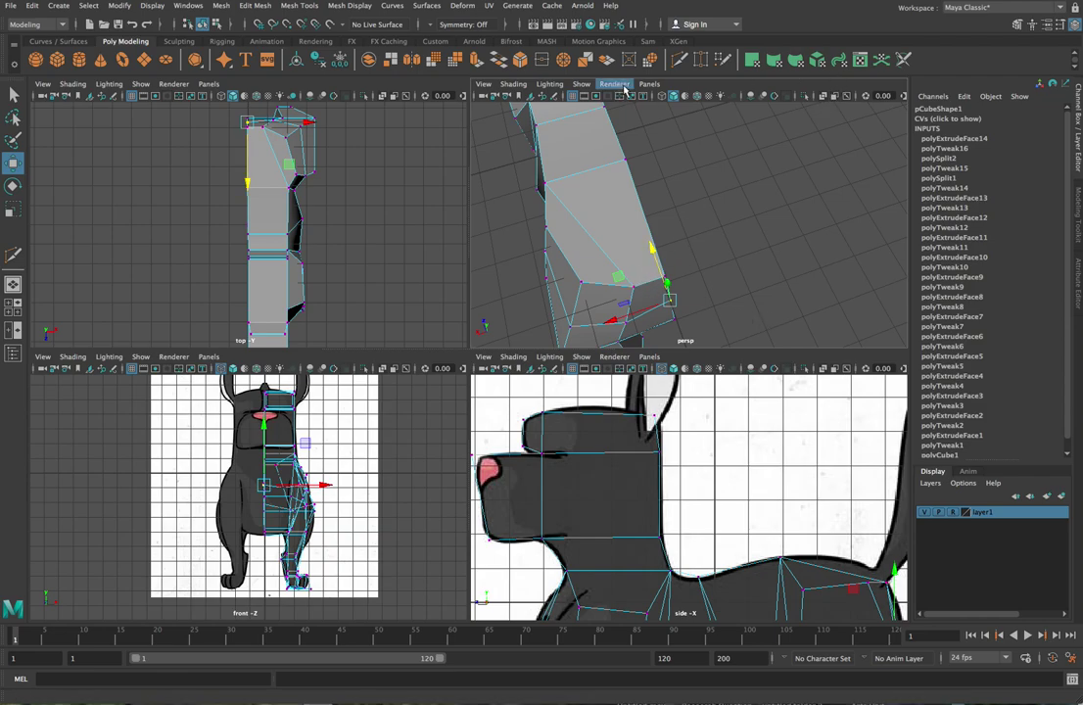
left_click(680, 61)
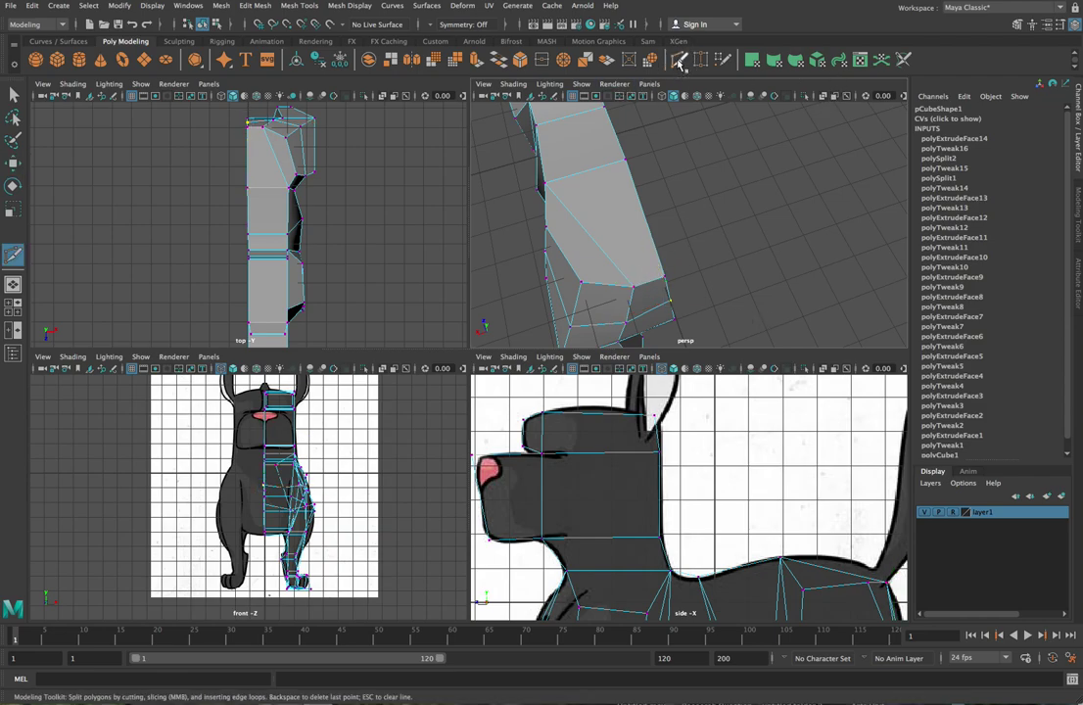
left_click(641, 253, "ctrl")
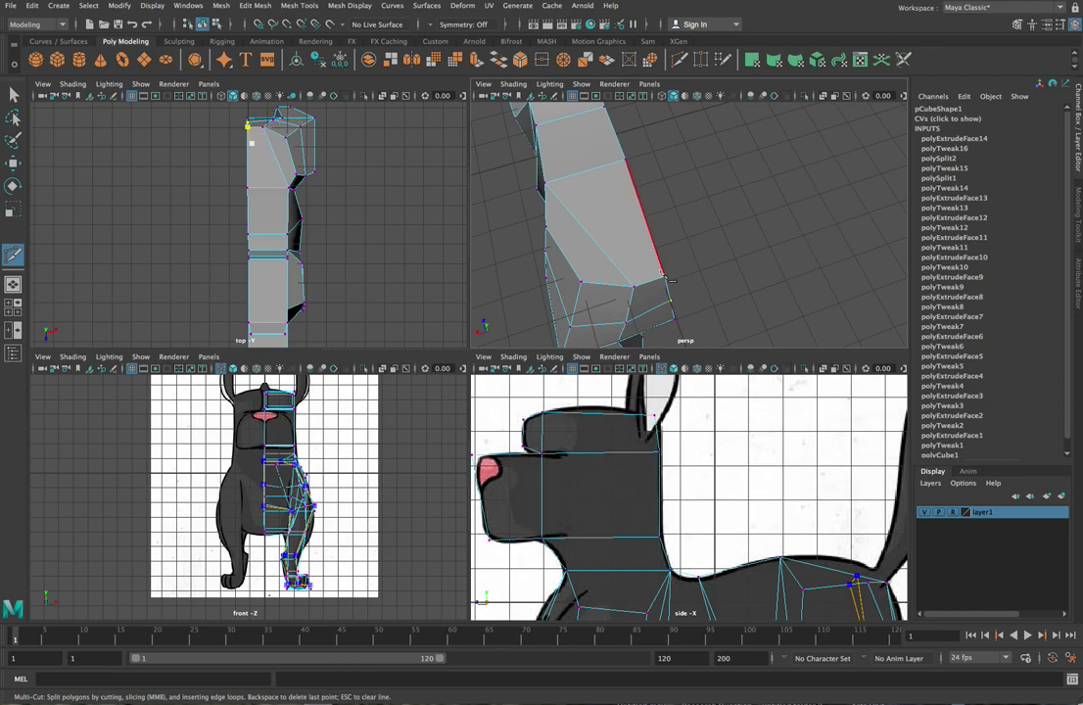
scroll(706, 484, "down", 10)
scroll(708, 484, "up", 3)
mouse_move(728, 532)
left_mouse_down()
mouse_move(682, 463)
mouse_move(689, 474)
left_mouse_up()
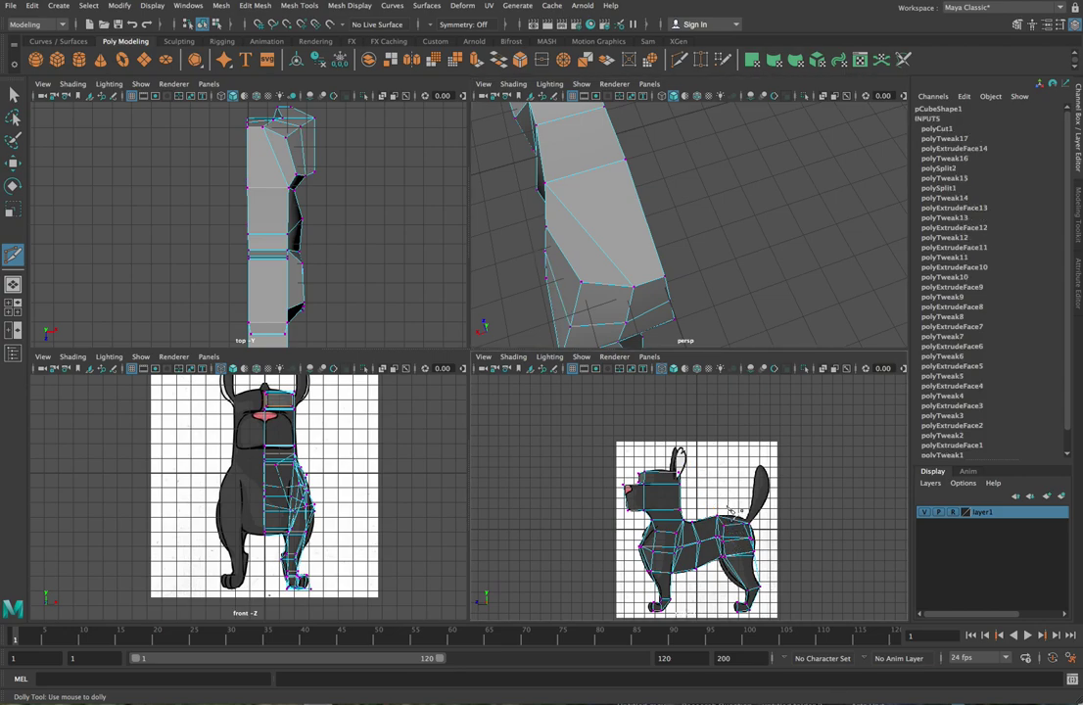
key("ctrl+z")
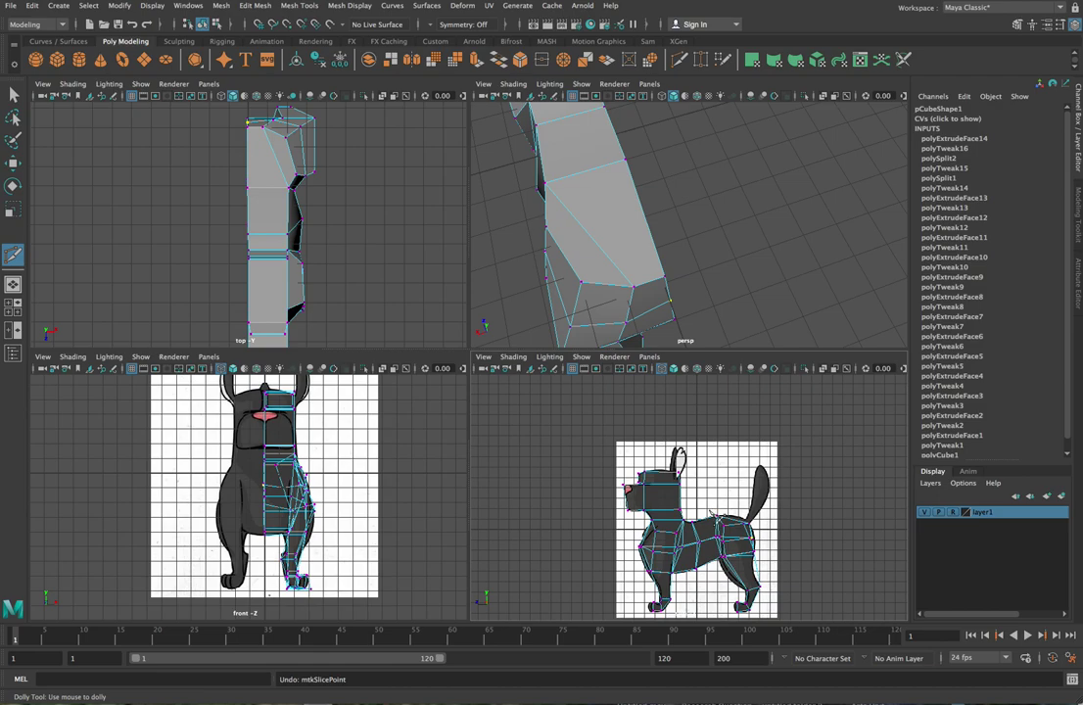
- Try again to place a Multi-Cut edge loop across the rump and hind thigh, and cancel the cut
middle_click_drag(714, 514, 686, 463, "alt")
scroll(711, 494, "down", 3)
scroll(711, 495, "up", 3)
scroll(714, 494, "up", 6)
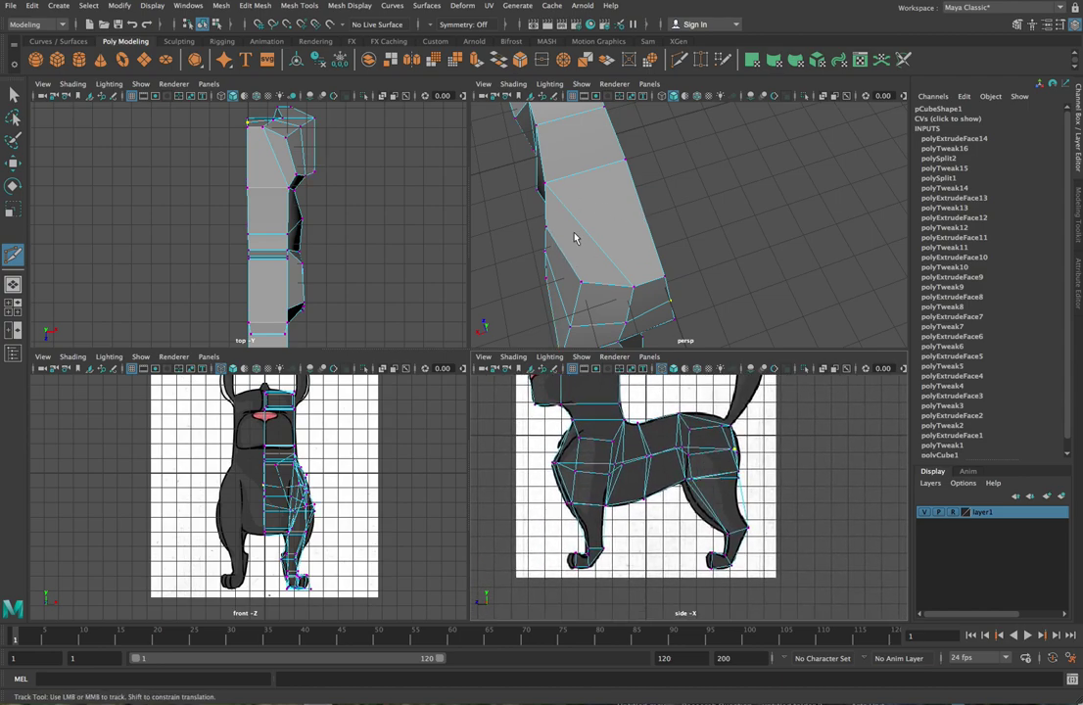
key("q")
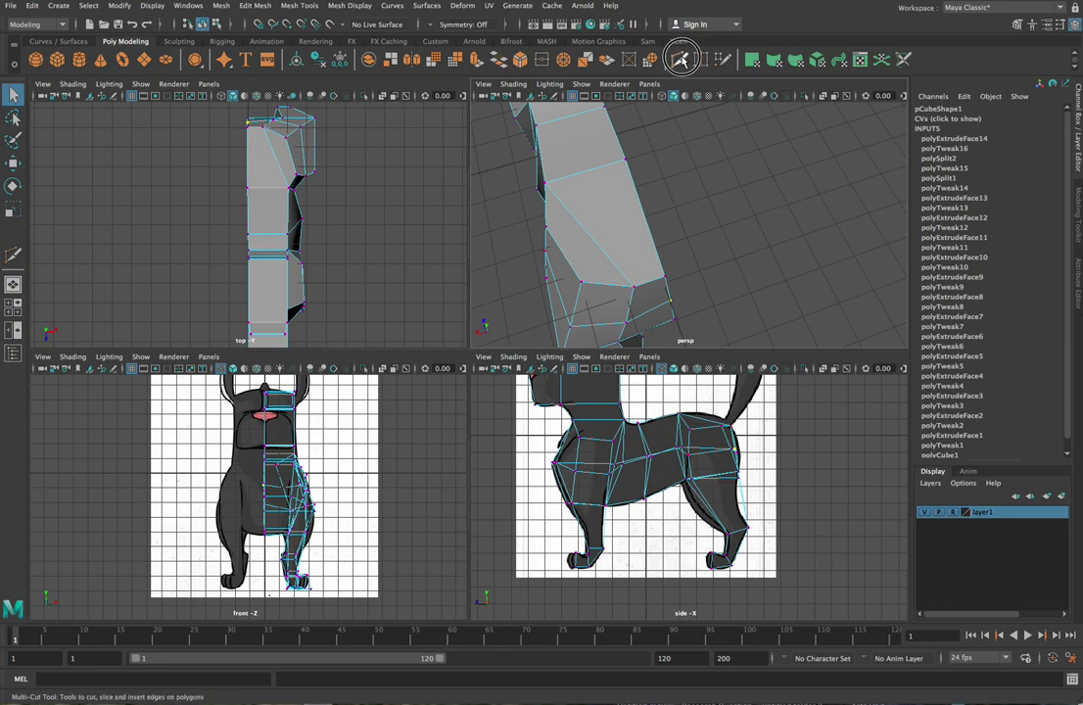
left_click(588, 57)
key("q")
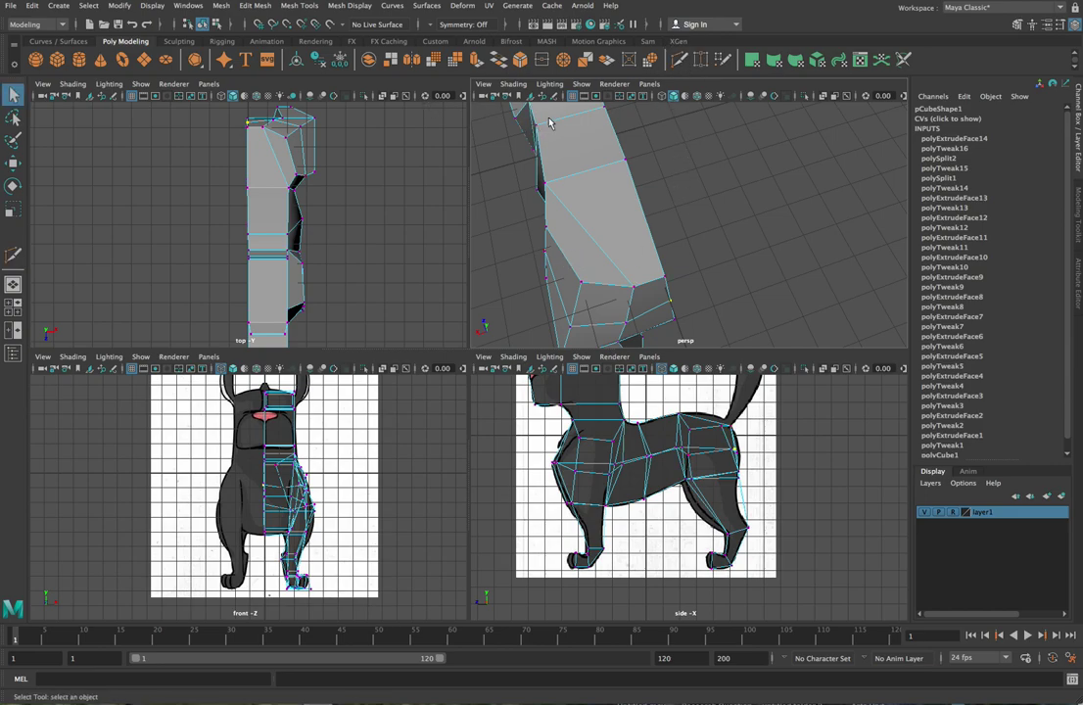
left_click(680, 59)
left_click(610, 265, "ctrl")
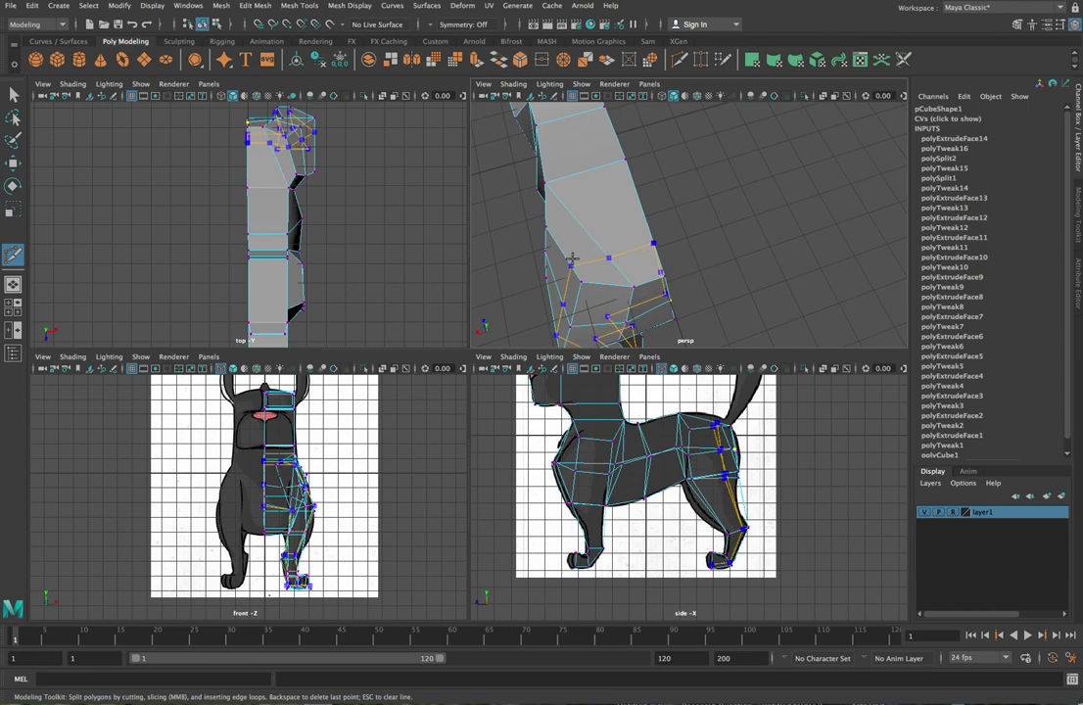
left_click_drag(557, 245, 566, 251, "ctrl")
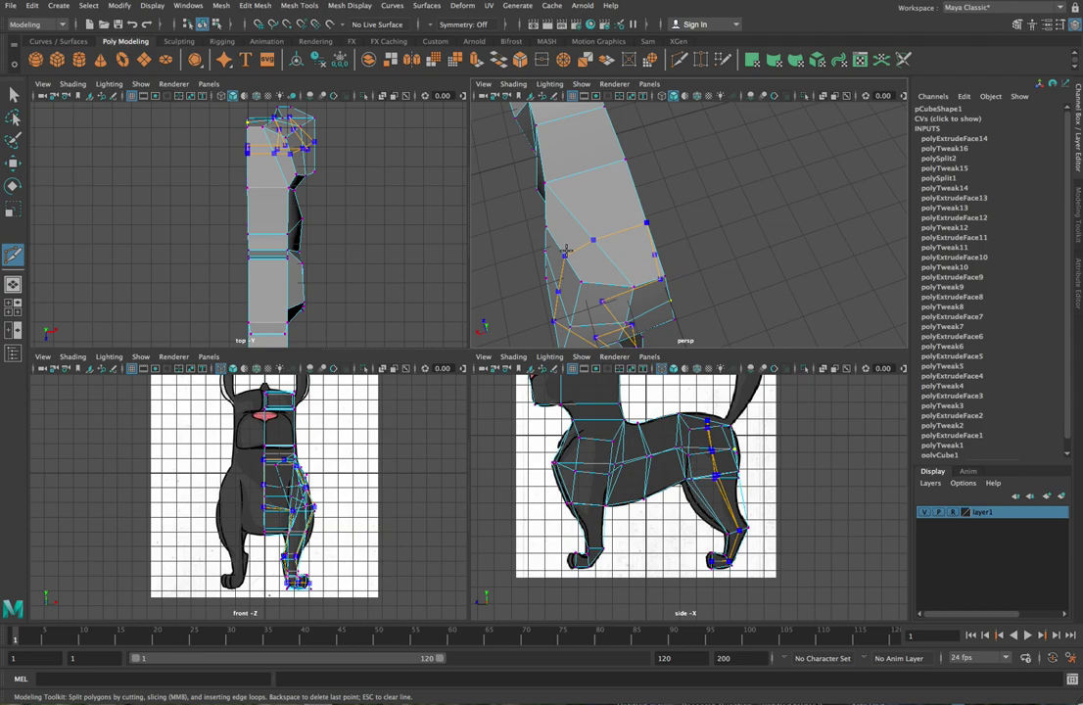
left_click(633, 285)
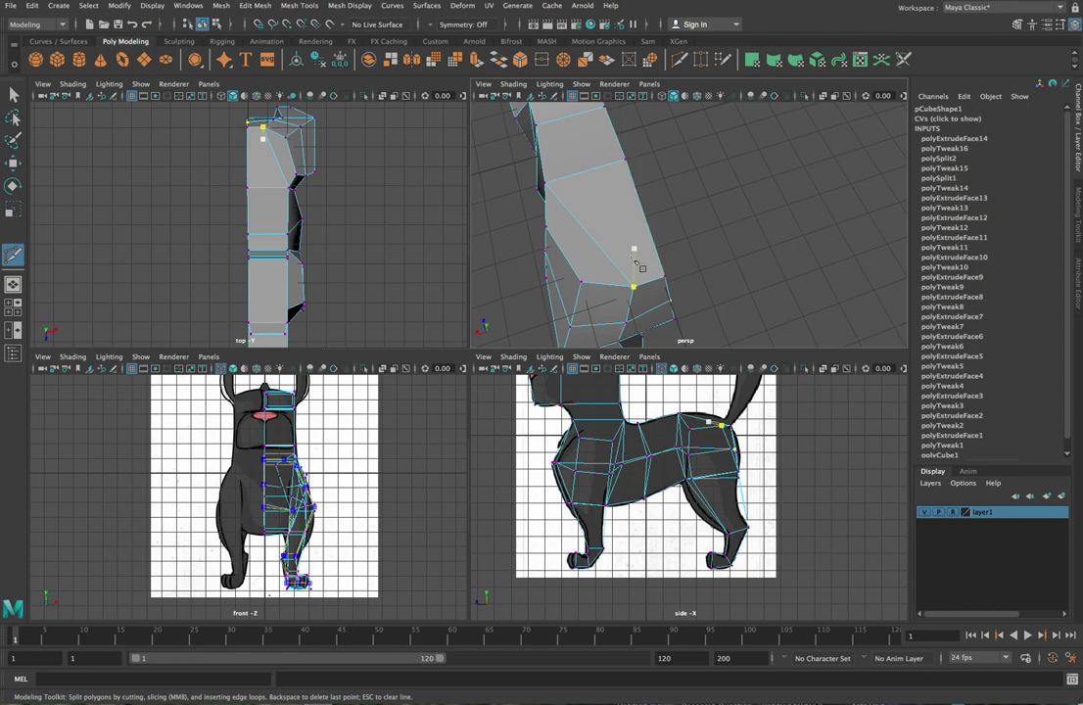
key("Escape")
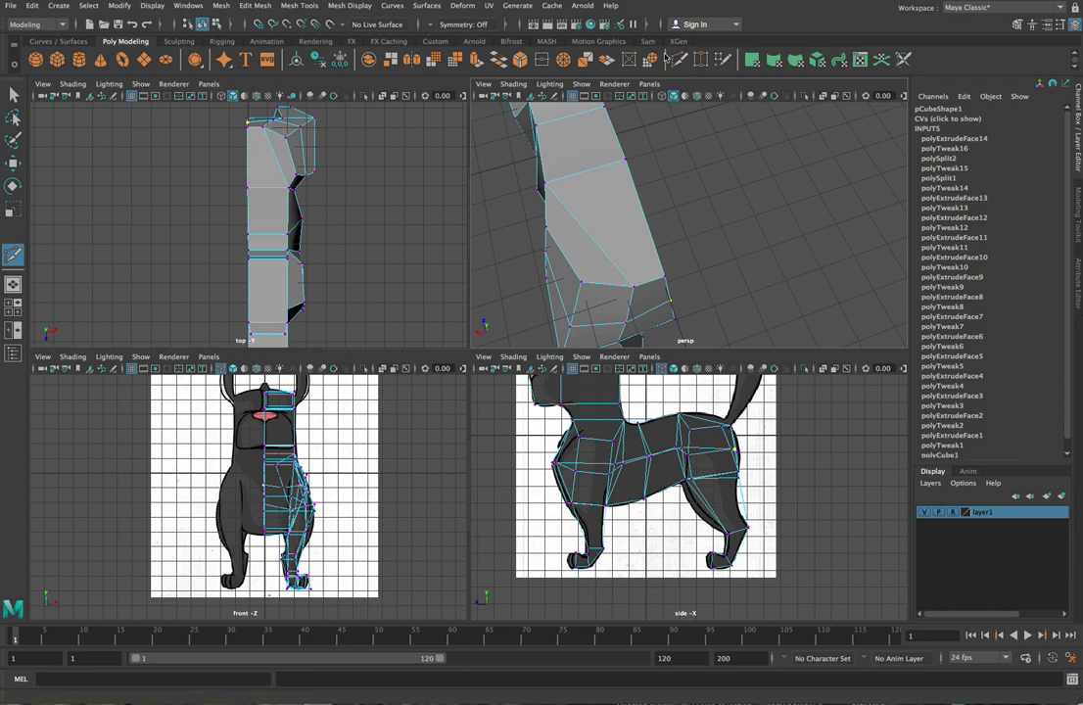
- Switch to face selection, try lowering the top face of the rump slightly, and undo the move
right_click_drag(739, 165, 701, 235)
left_click(633, 287)
key("q")
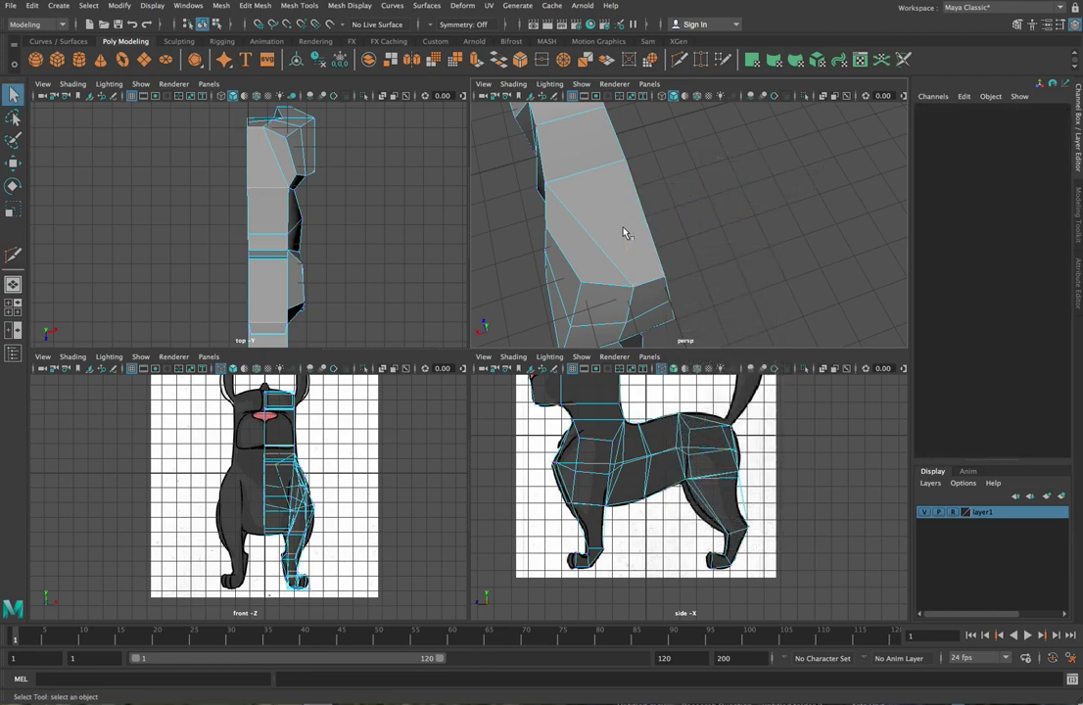
left_click(624, 232)
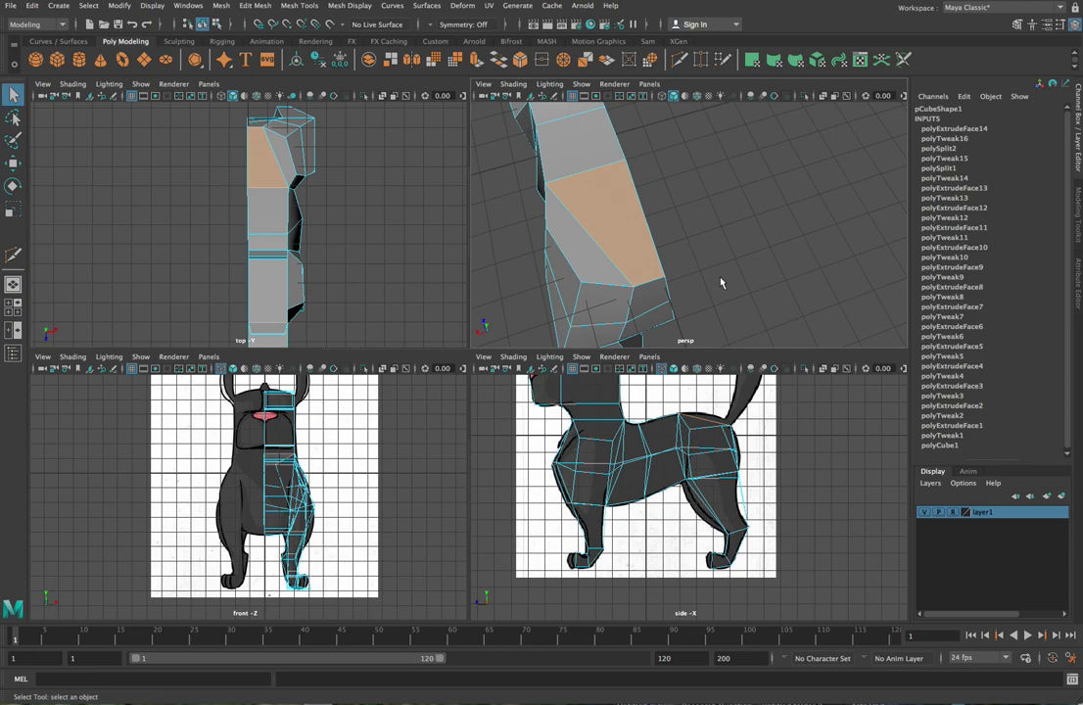
scroll(741, 280, "down", 3)
scroll(712, 254, "down", 2)
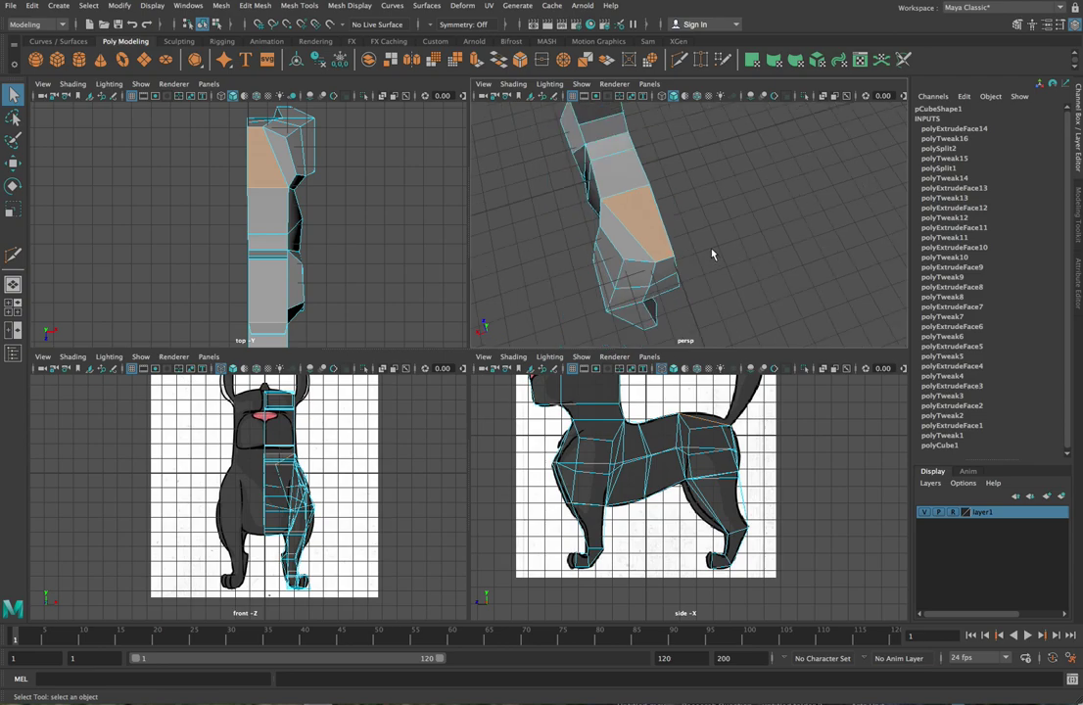
left_click_drag(709, 259, 819, 227, "alt")
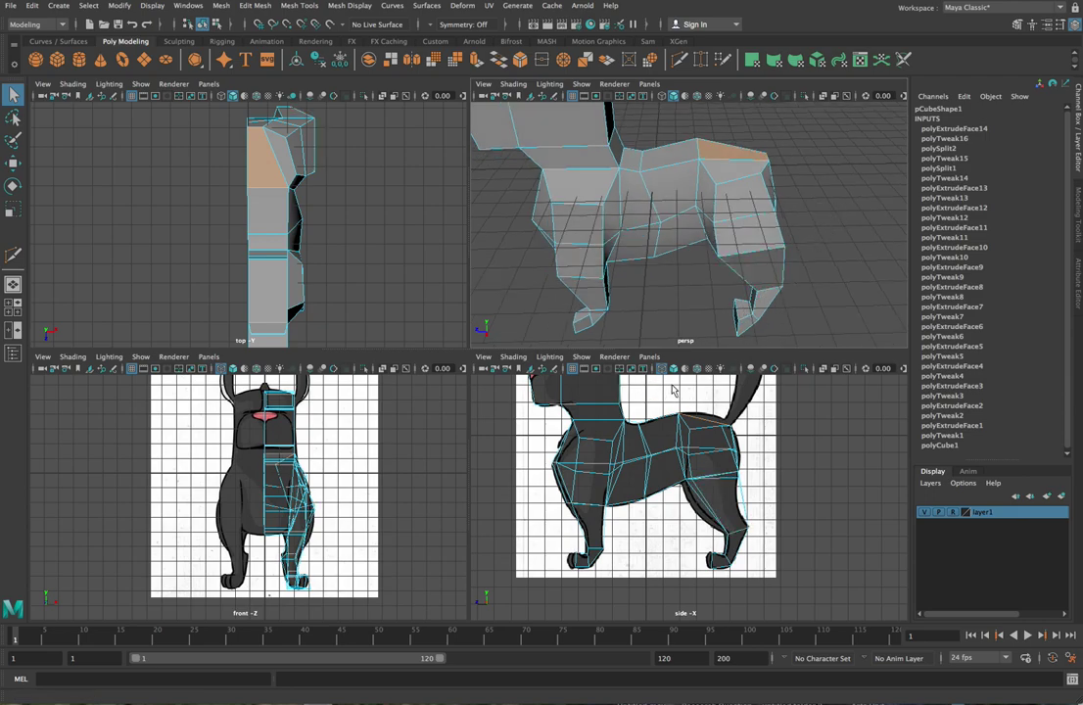
left_click(707, 435)
key("w")
scroll(706, 426, "up", 2)
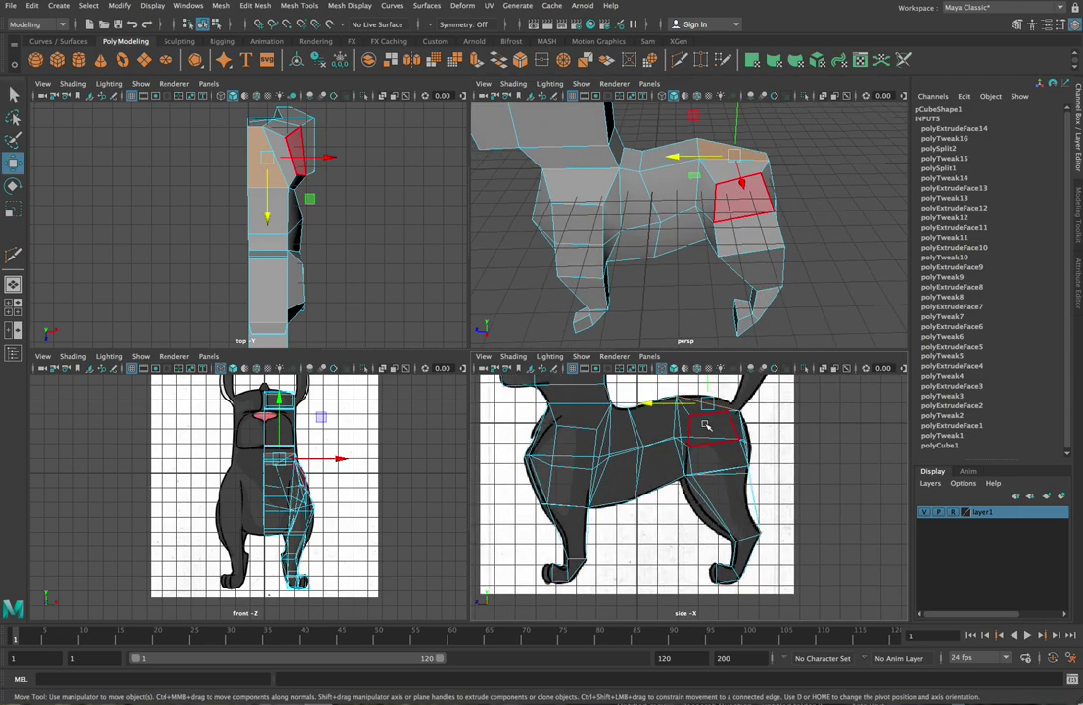
scroll(705, 426, "down", 5)
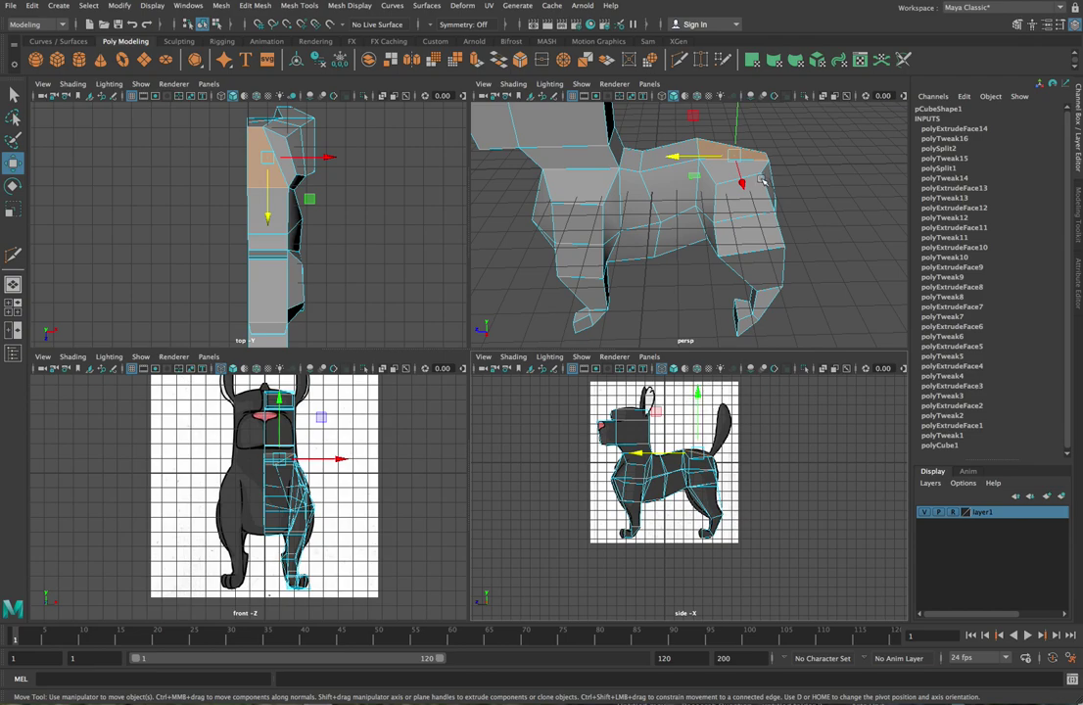
middle_click_drag(687, 188, 655, 261, "alt")
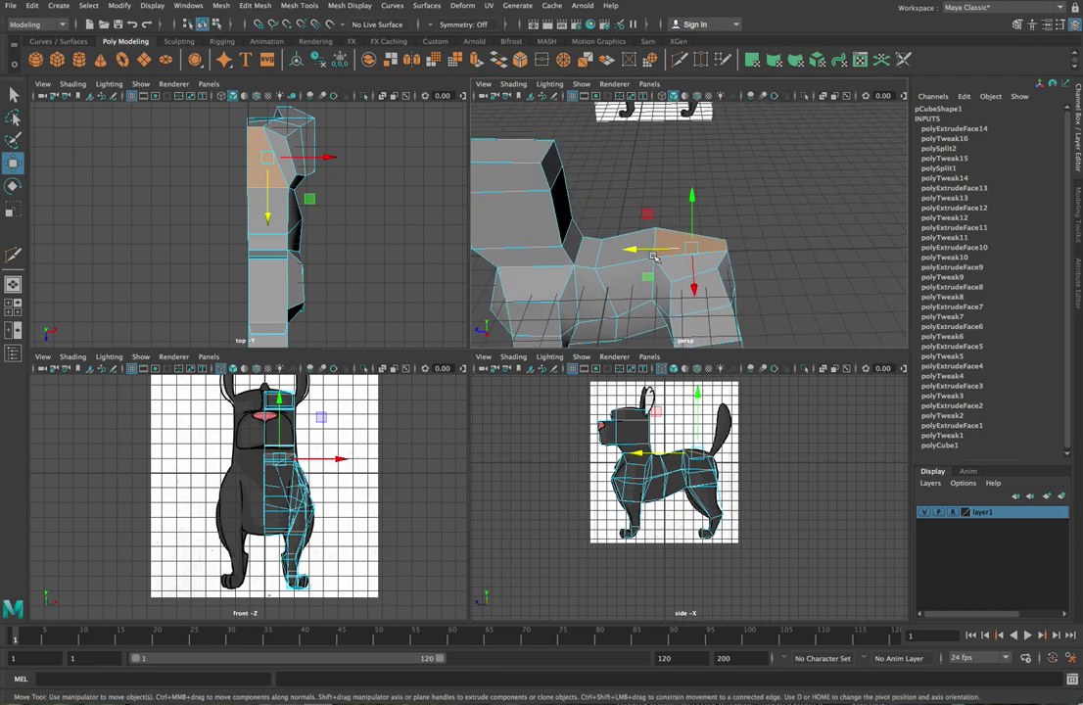
mouse_move(694, 193)
left_mouse_down()
mouse_move(691, 179)
mouse_move(692, 202)
left_mouse_up()
key("ctrl+z")
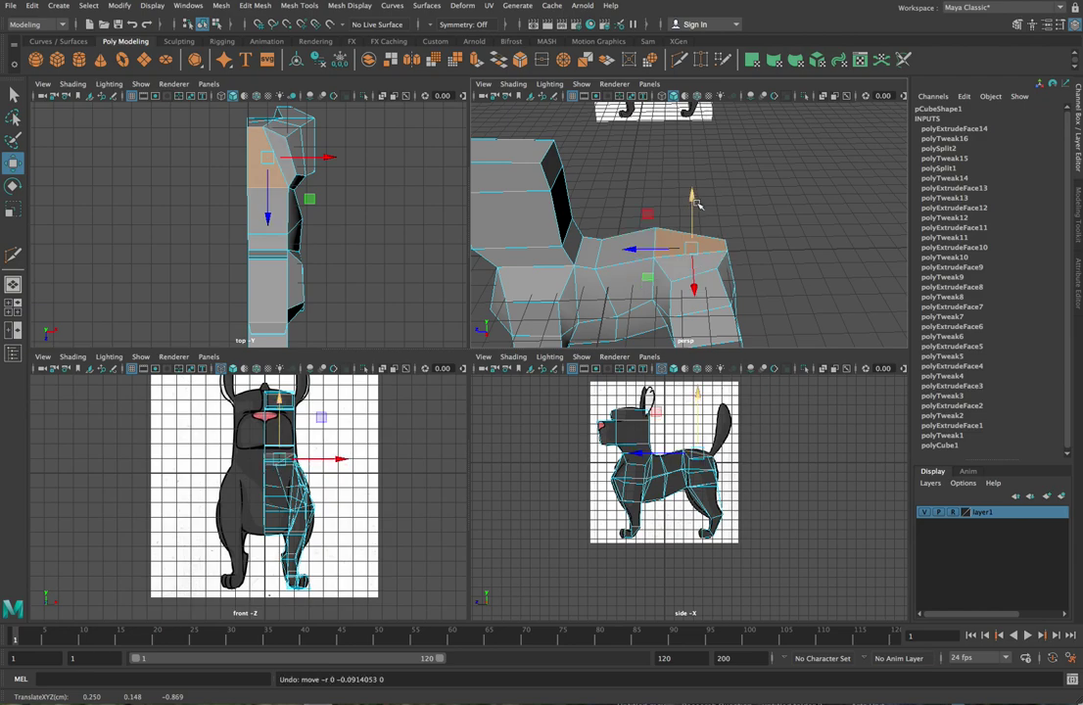
key("ctrl+z")
- Try extruding the top face of the rump upward, and undo the extrusion and the face selection
left_click(684, 244)
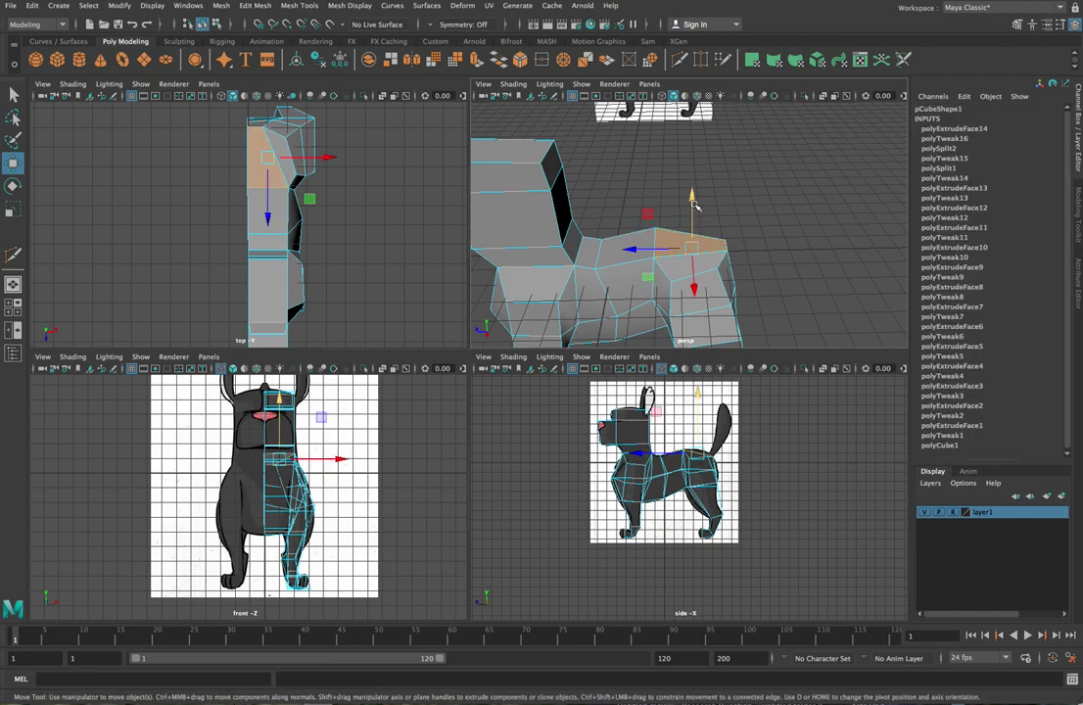
mouse_move(692, 197)
left_mouse_down("shift")
mouse_move(694, 177)
mouse_move(698, 186)
left_mouse_up("shift")
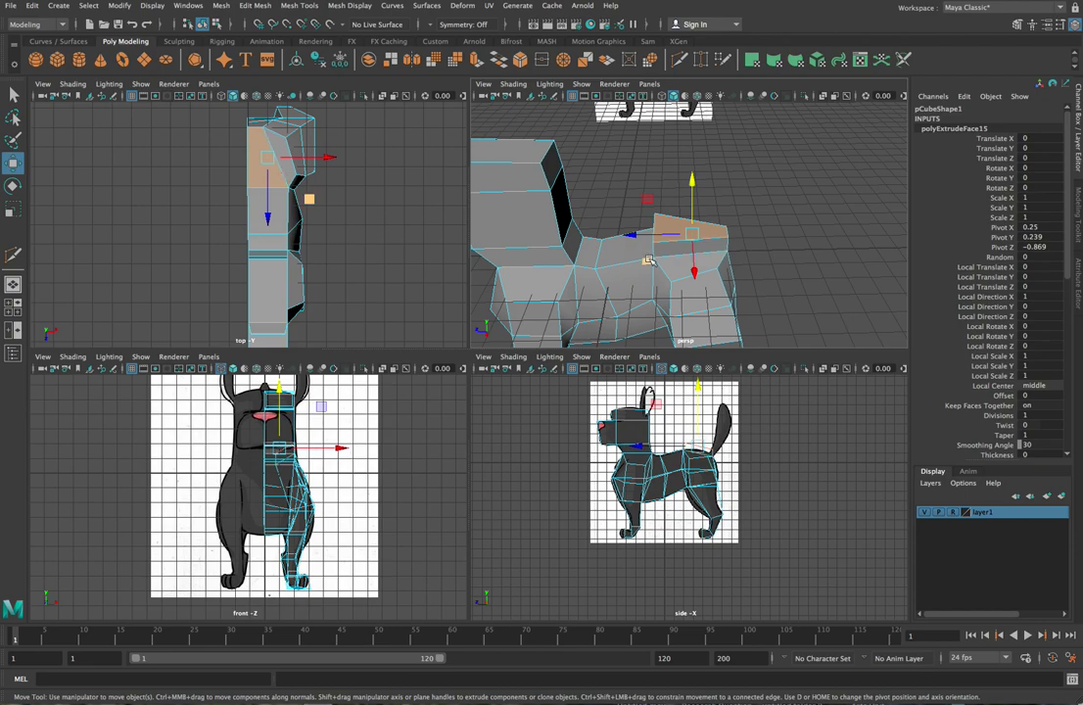
key("ctrl+z")
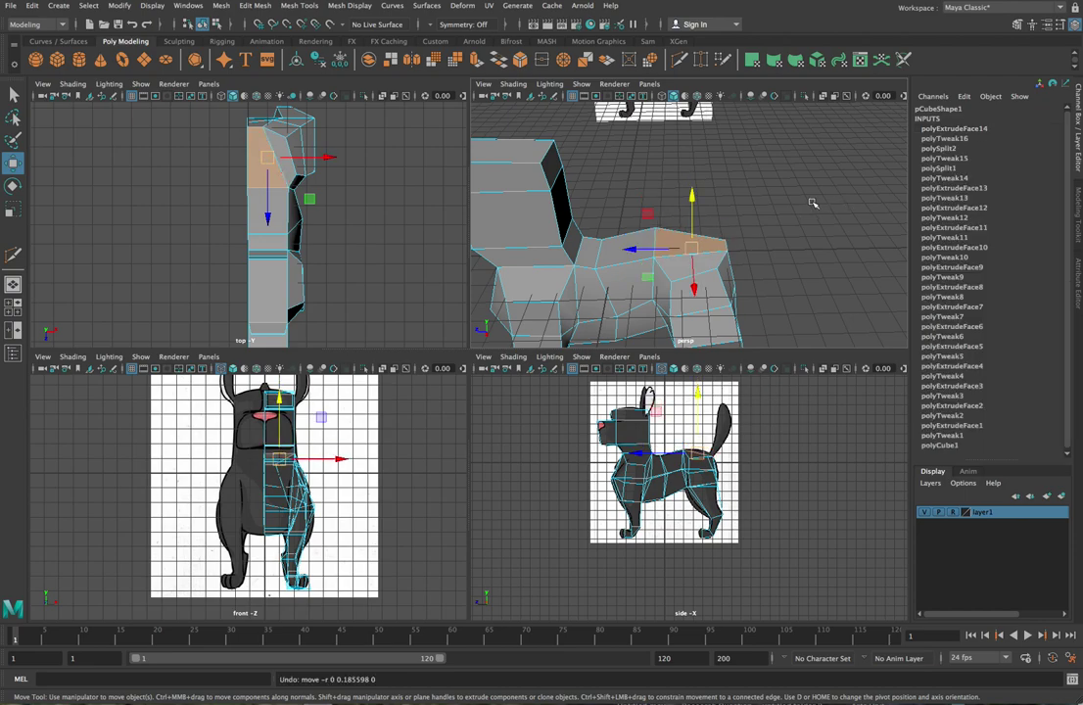
key("ctrl+z")
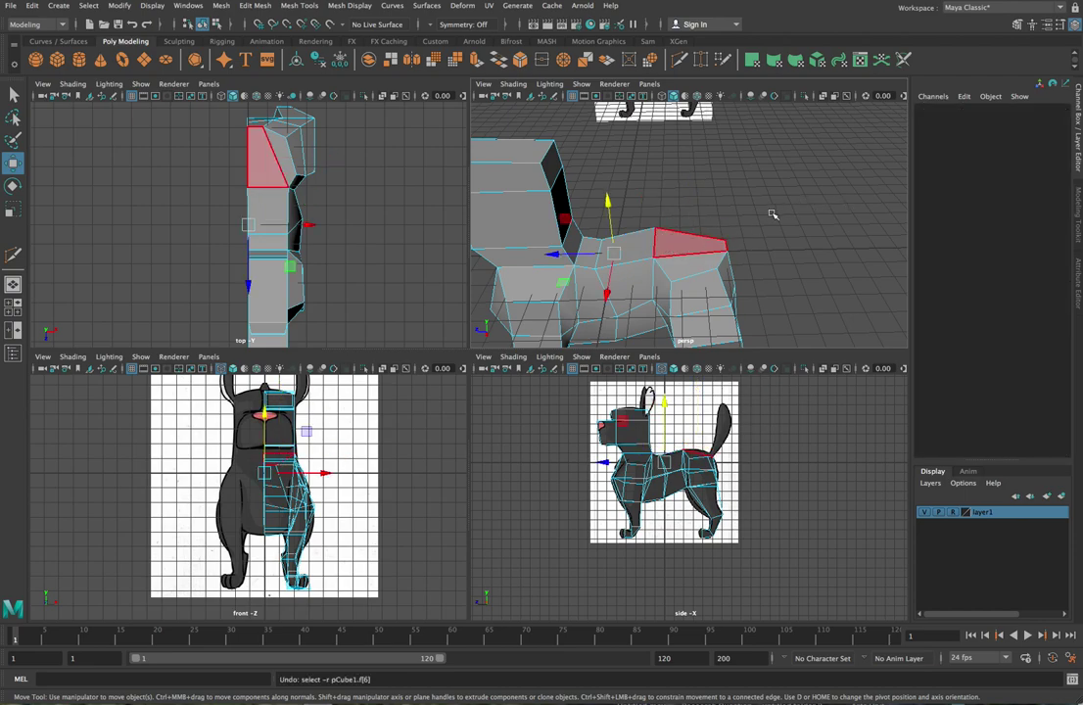
- Cut a small tail-base outline into the rear inner corner of the rump's top face with the Multi-Cut tool
middle_click_drag(814, 252, 791, 265, "alt")
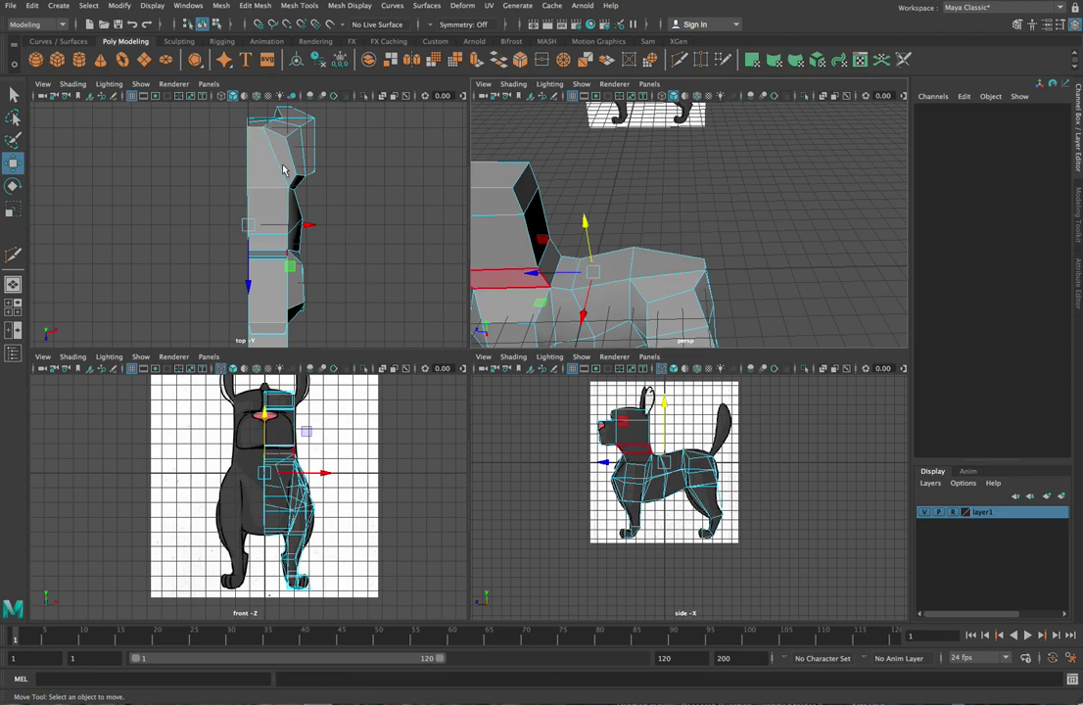
scroll(274, 157, "down", 2)
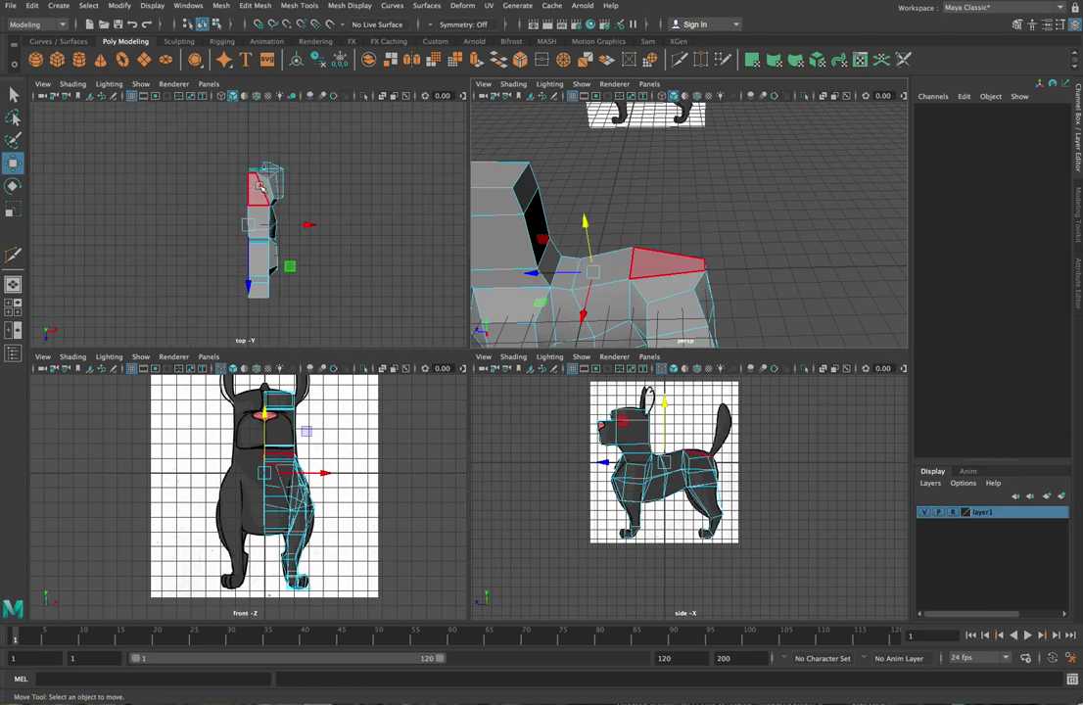
scroll(257, 193, "up", 3)
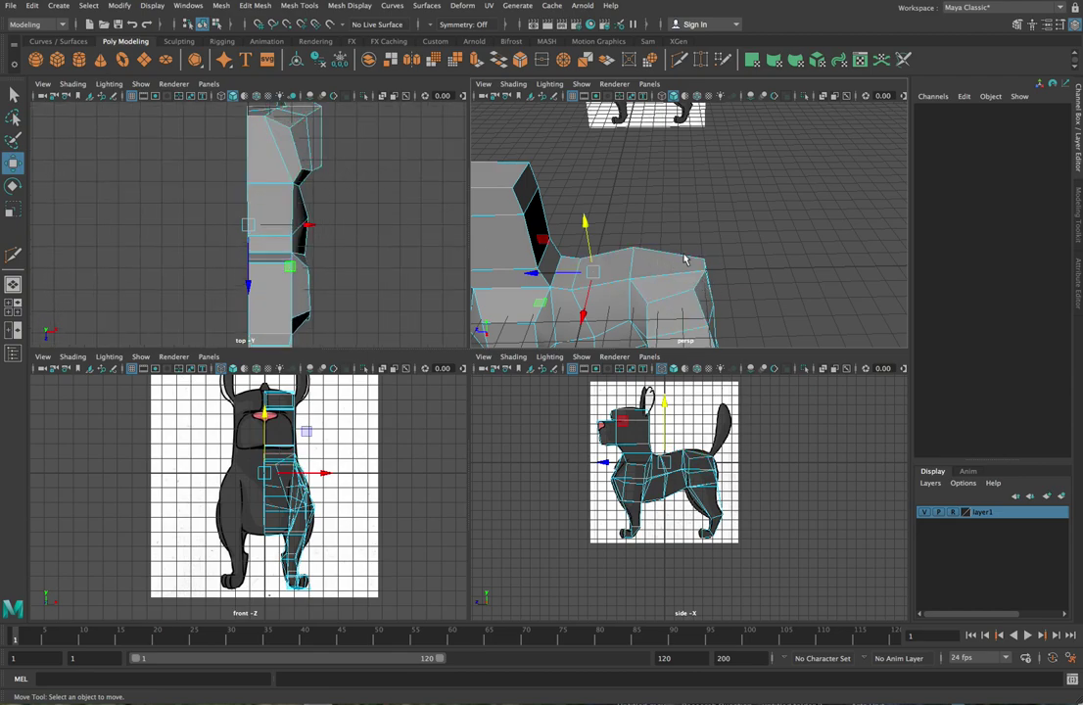
left_click_drag(693, 250, 627, 284, "alt")
middle_click_drag(635, 288, 723, 197, "alt")
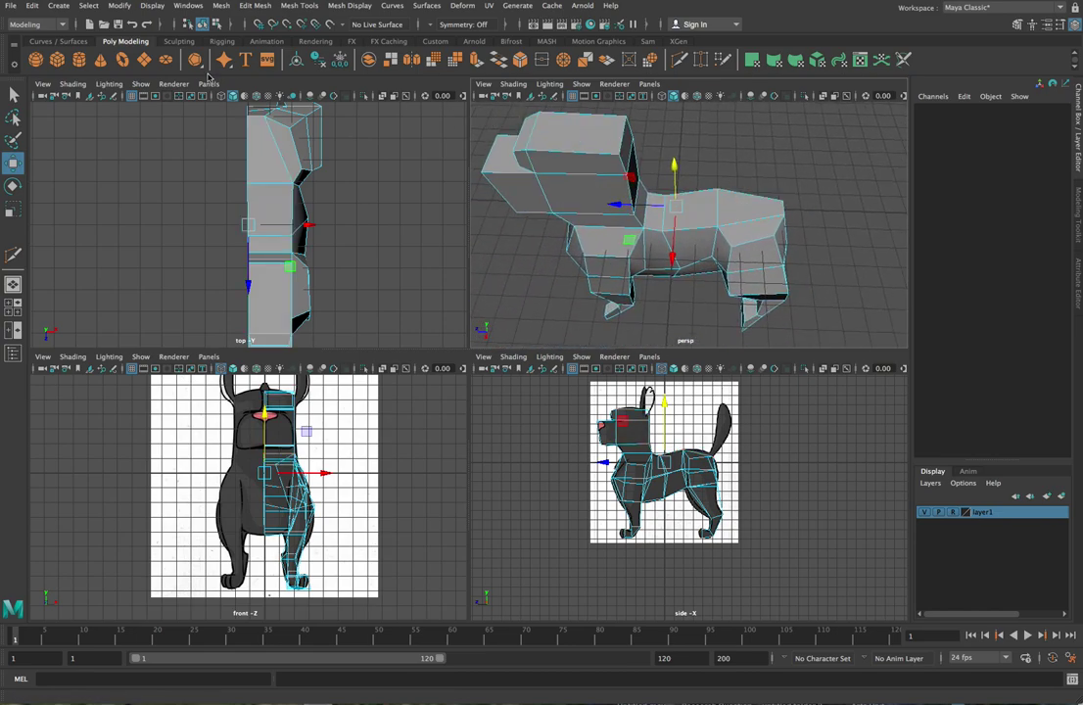
left_click(680, 61)
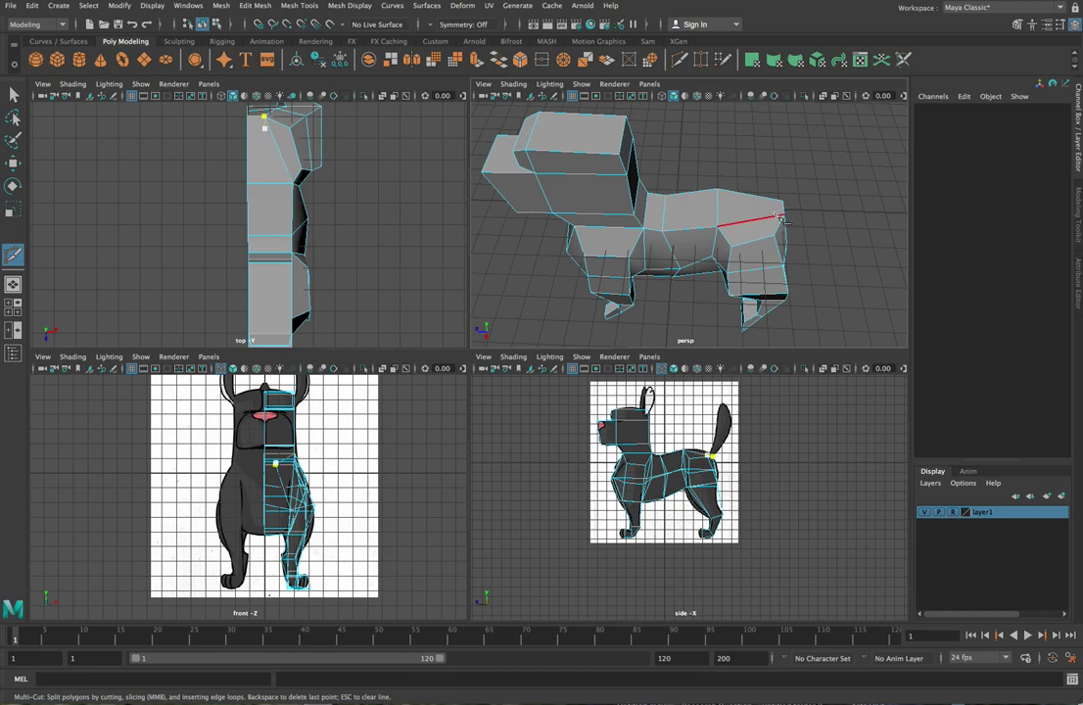
left_click_drag(829, 237, 825, 233, "alt")
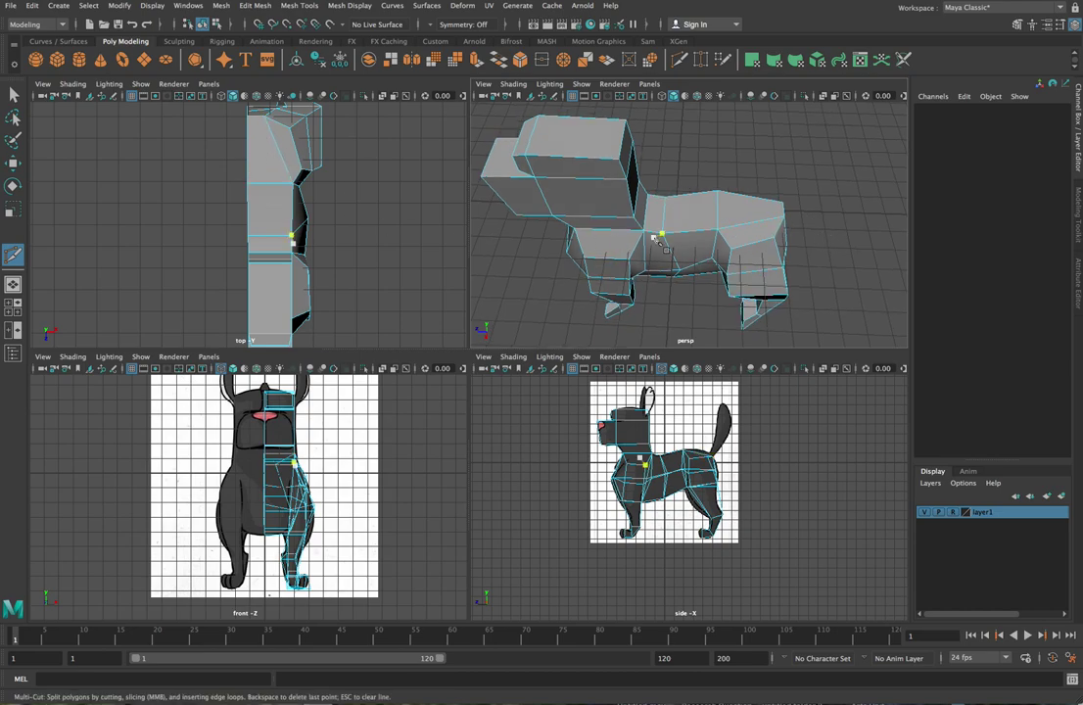
left_click(756, 200)
left_click(785, 211)
right_click(811, 192)
left_click_drag(853, 213, 730, 278, "alt")
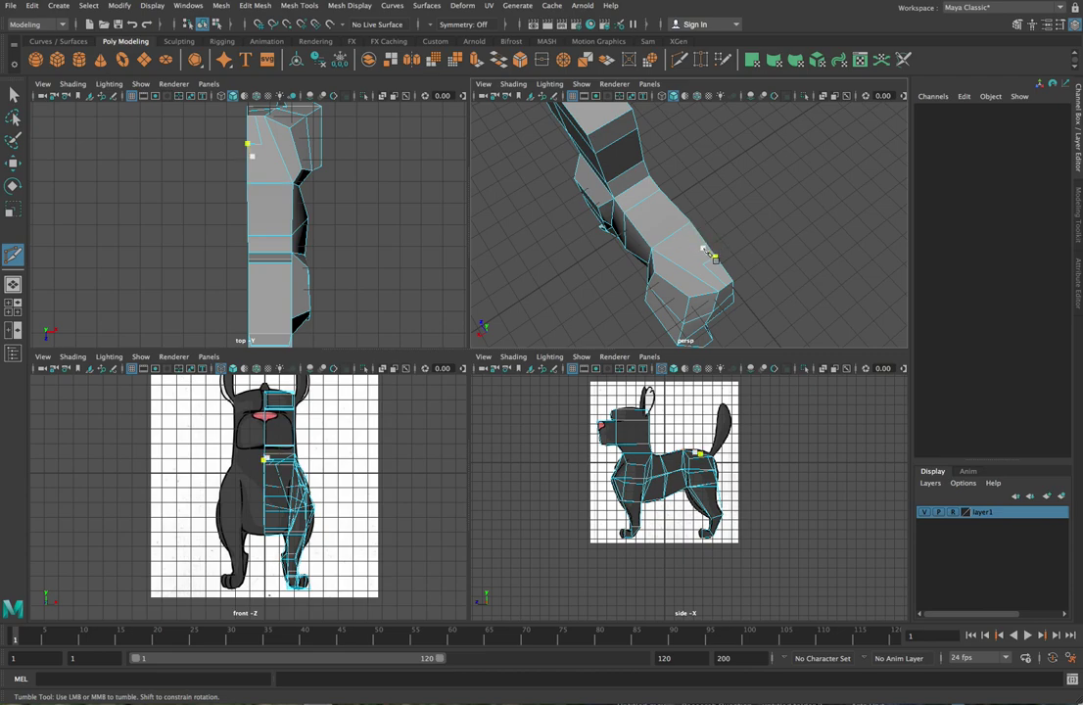
- Switch to vertex mode and try to connect the tail-base outline's inner corner to the neighbouring rump vertices with Multi-Cut
right_click_drag(747, 223, 683, 225)
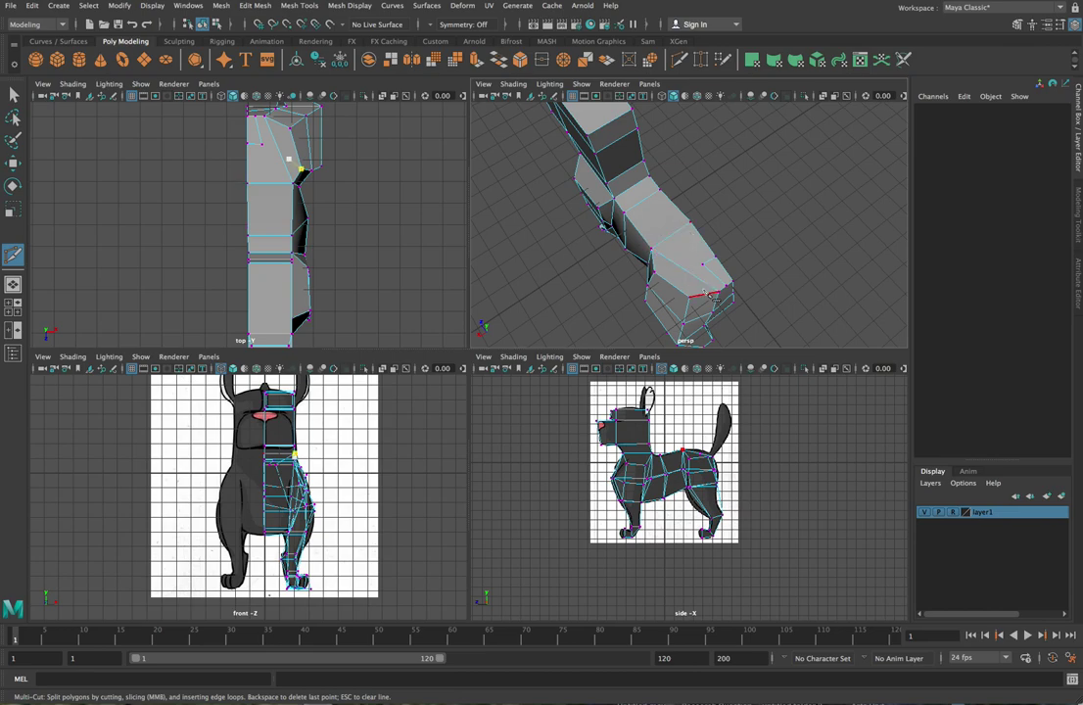
left_click(691, 223)
left_click(707, 267)
left_click(697, 258)
left_click(702, 263)
left_click(701, 264)
key("q")
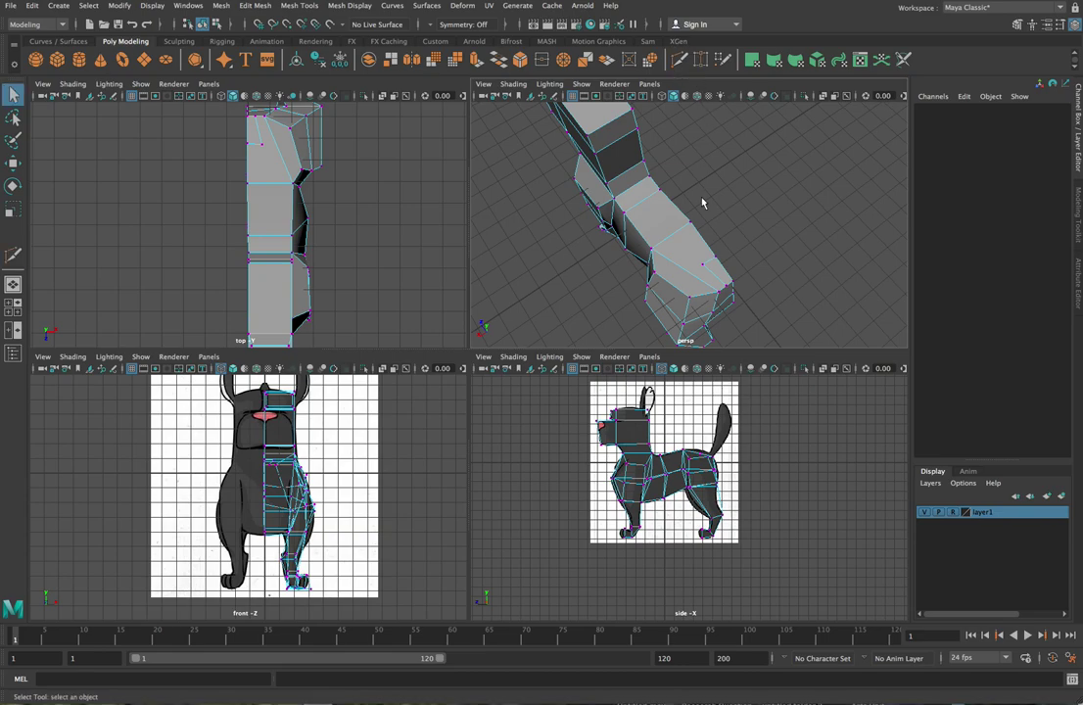
left_click(681, 259)
left_click(651, 251)
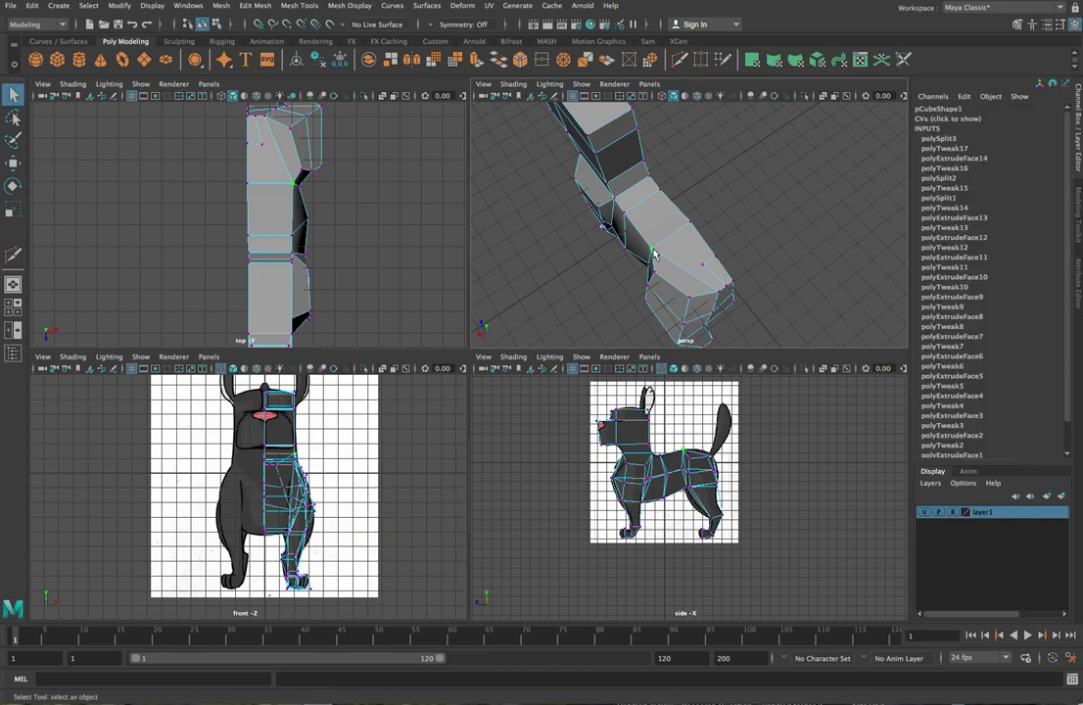
- Cut an edge from the tail-base outline's inner corner to the outer front vertex of the rump's top face
left_click(680, 61)
key("q")
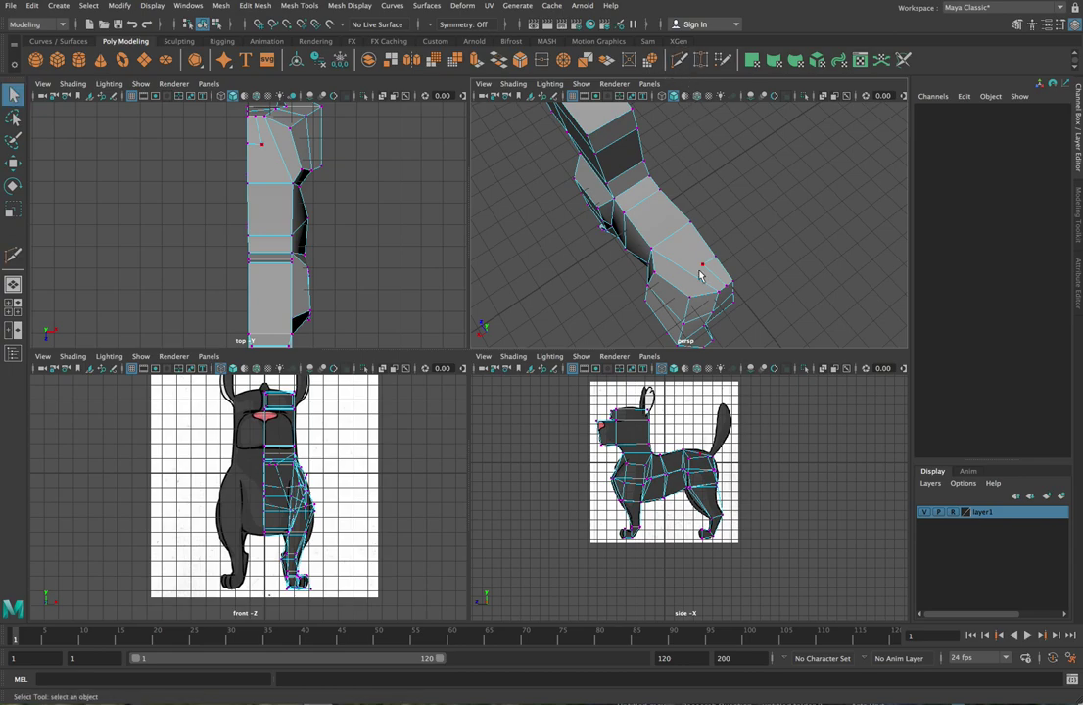
left_click(679, 61)
key("q")
left_click(682, 60)
left_click(652, 250)
key("Return")
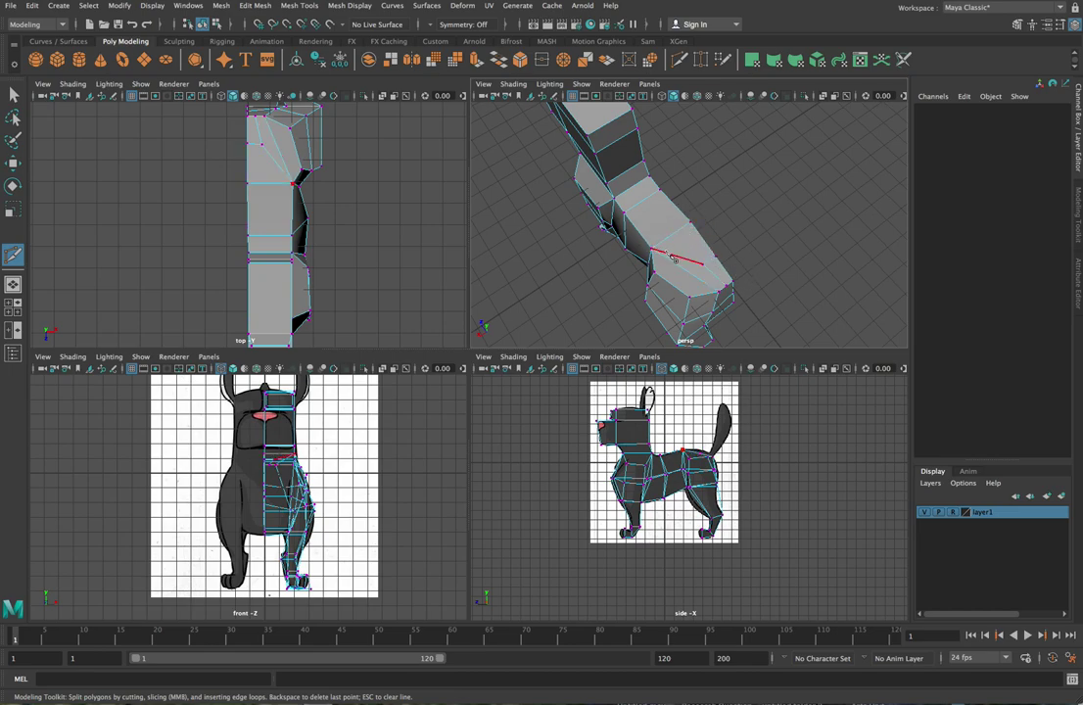
left_click(651, 253)
left_click(718, 291)
right_click(763, 235)
- Switch to face selection and extrude the small tail-base face on the rump upward to start the tail
right_click_drag(763, 235, 766, 277)
left_click(716, 257)
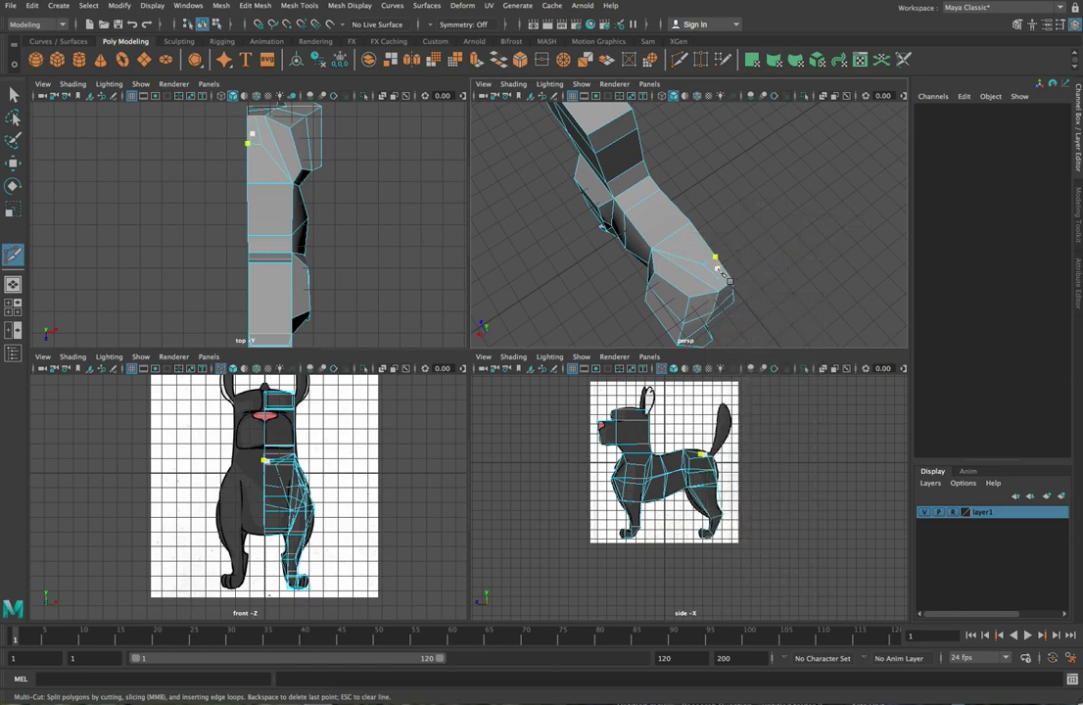
key("q")
left_click(720, 274)
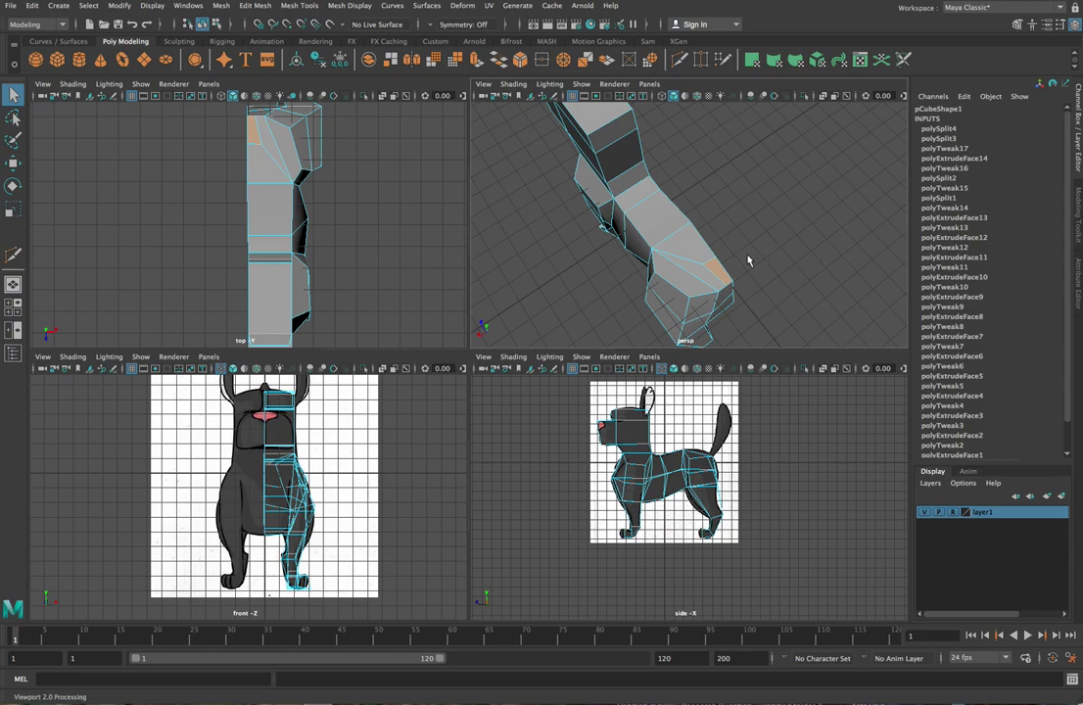
left_click_drag(738, 283, 828, 245, "alt")
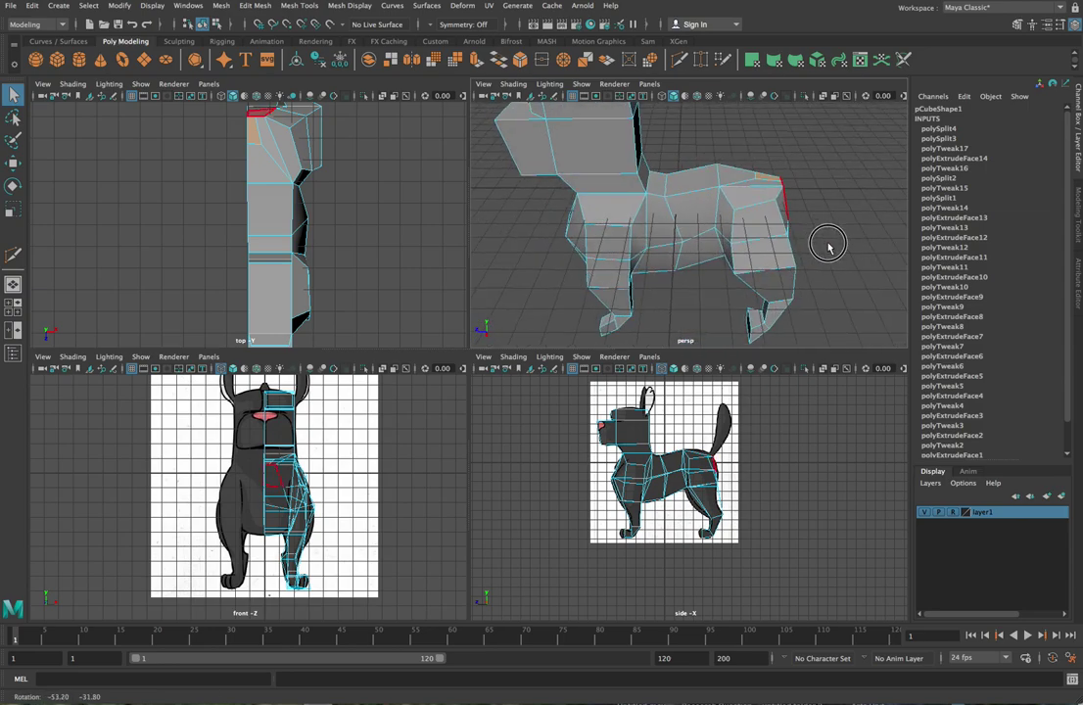
left_click(762, 178)
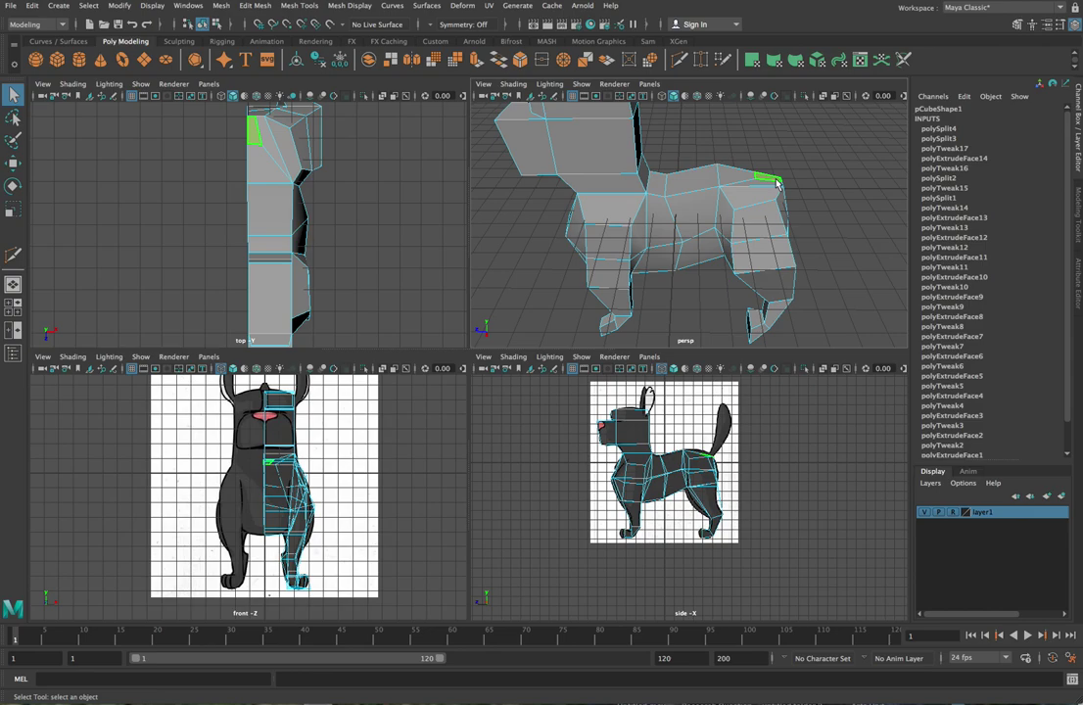
key("w")
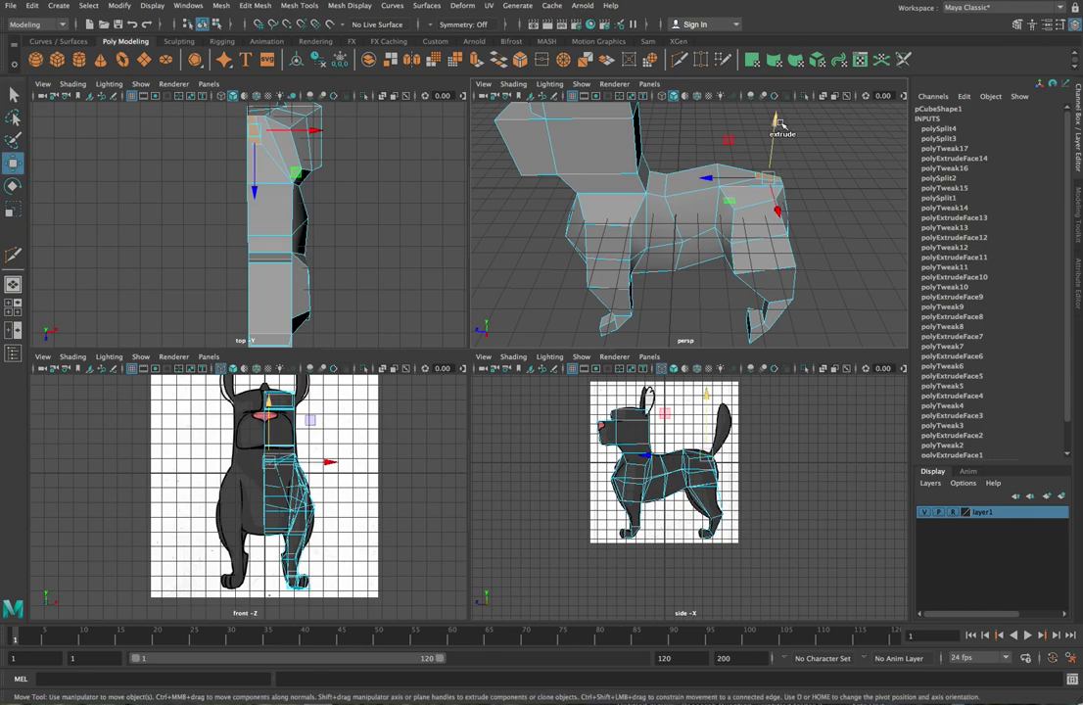
key("ctrl+e")
left_click_drag(778, 114, 788, 89)
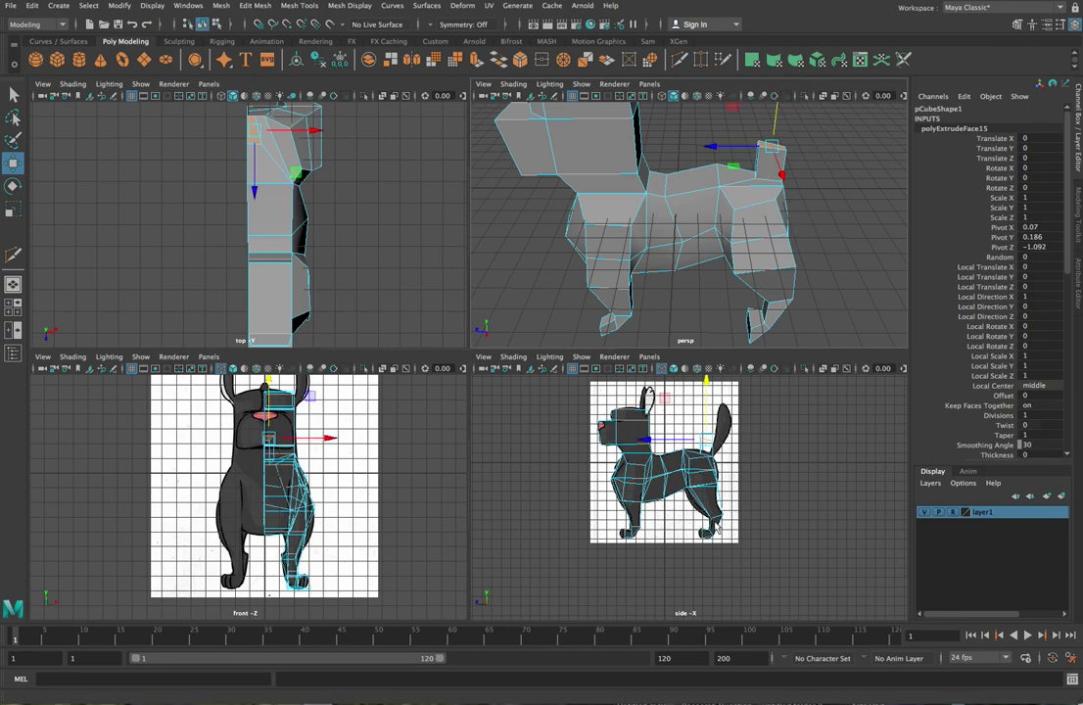
- Switch to vertex selection and move the tail stub's front base vertices back to the tail root in the side reference
scroll(712, 452, "up", 2)
scroll(708, 452, "up", 3)
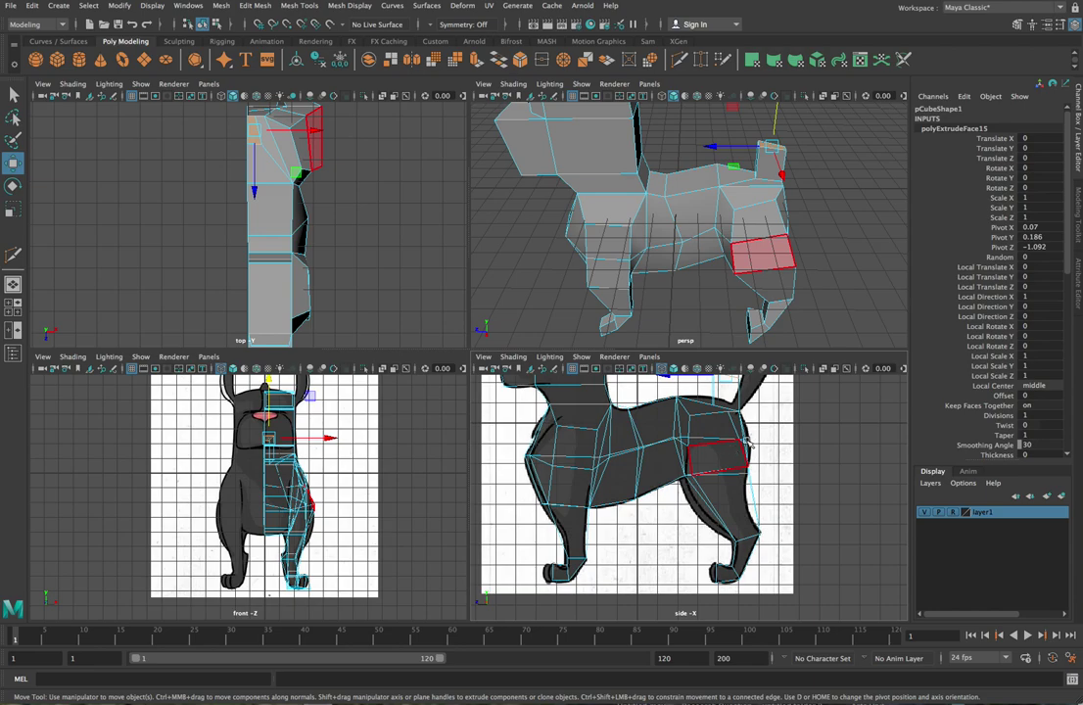
scroll(747, 442, "up", 4)
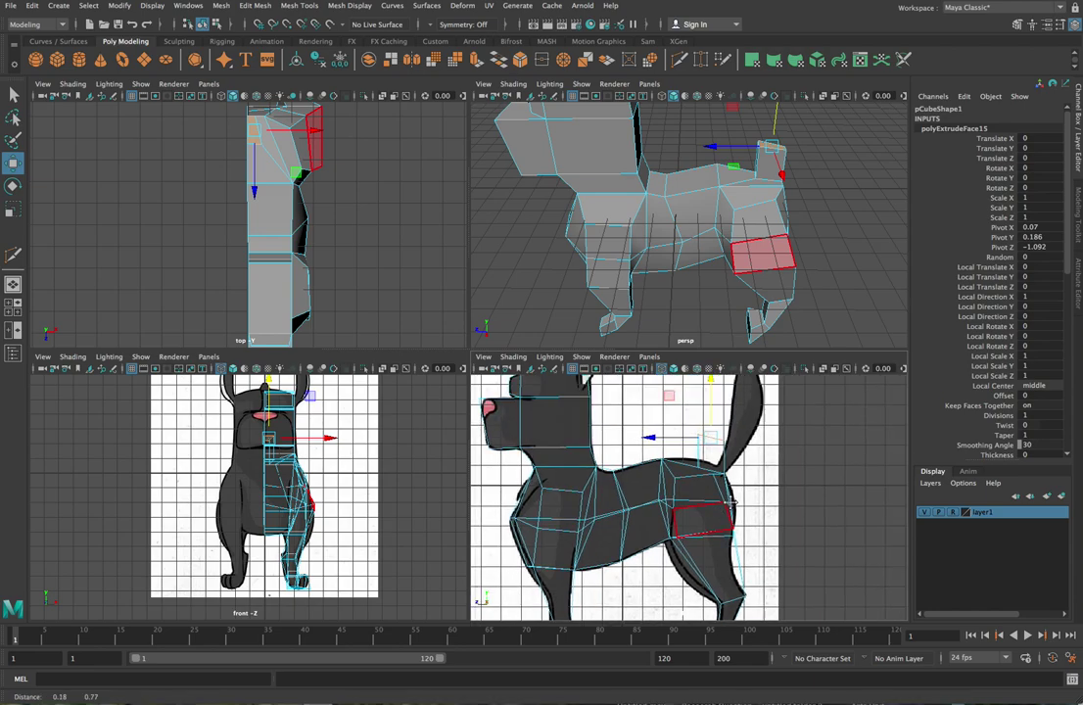
scroll(647, 426, "up", 2)
right_click_drag(606, 397, 548, 397)
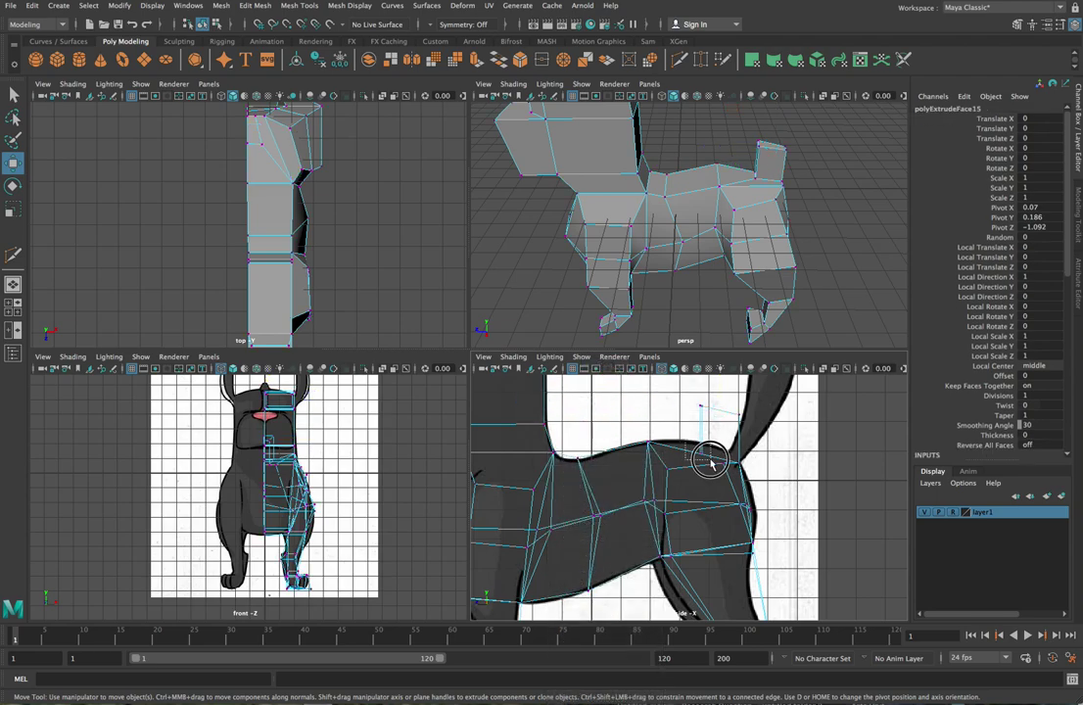
left_click(697, 446)
left_click_drag(703, 387, 703, 384)
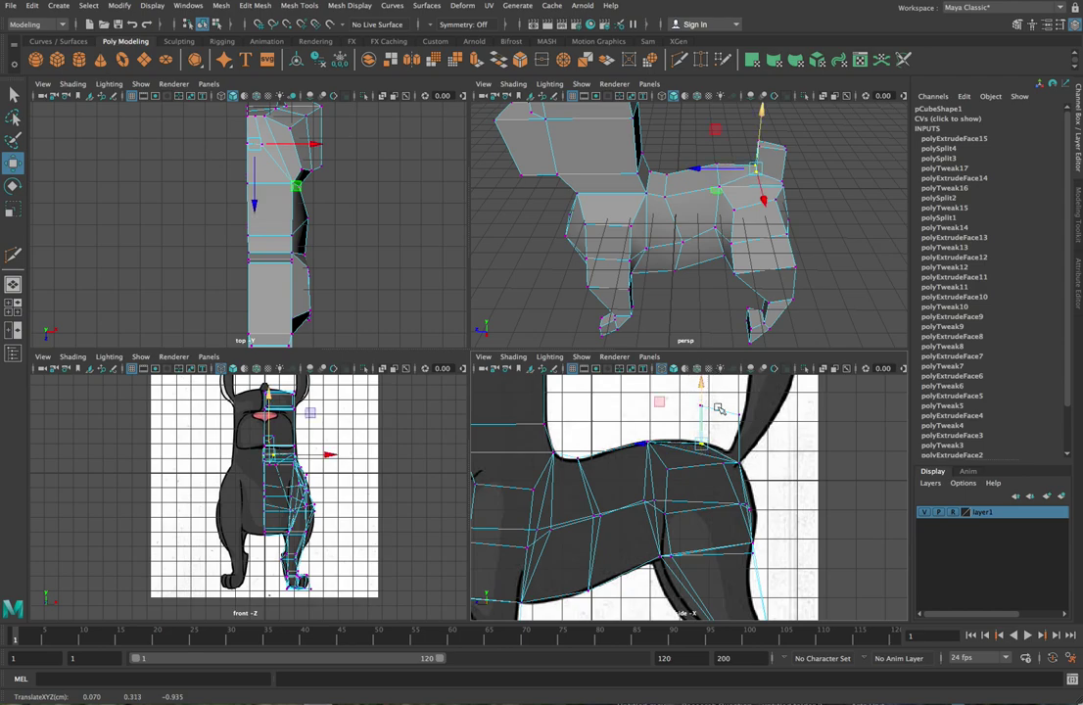
left_click_drag(648, 447, 721, 431)
left_click_drag(742, 388, 734, 393)
left_click_drag(686, 446, 682, 447)
left_click_drag(733, 415, 754, 415)
middle_click_drag(752, 405, 777, 429)
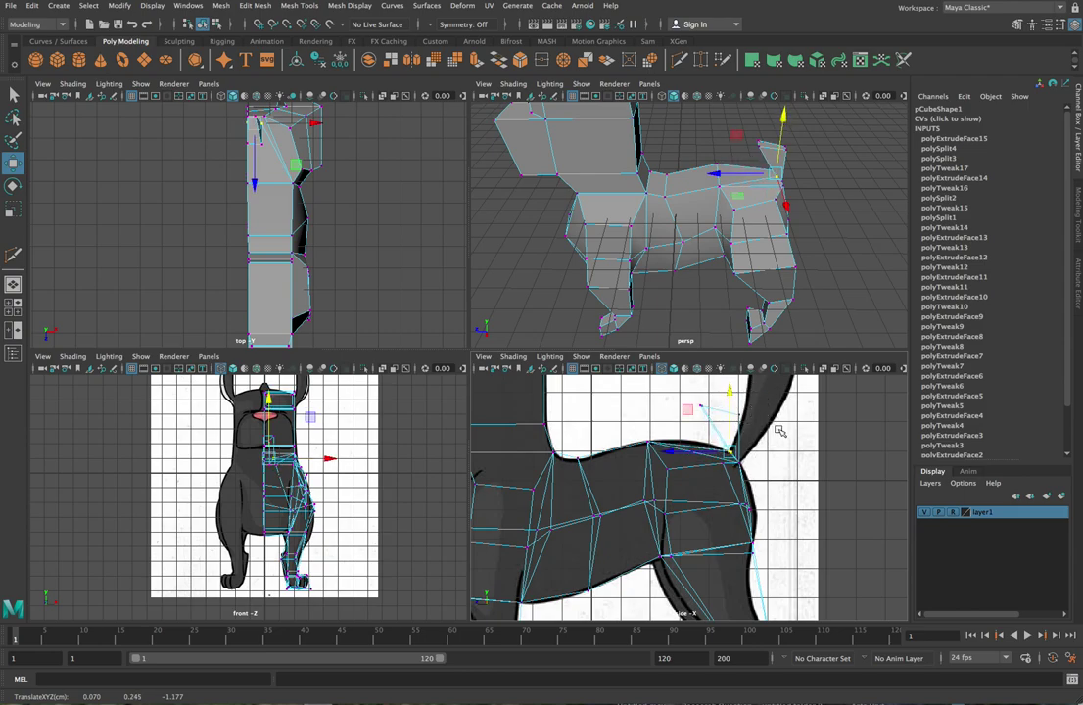
- Move the tail stub's upper rear and upper front vertices back onto the outline of the reference tail
key("q")
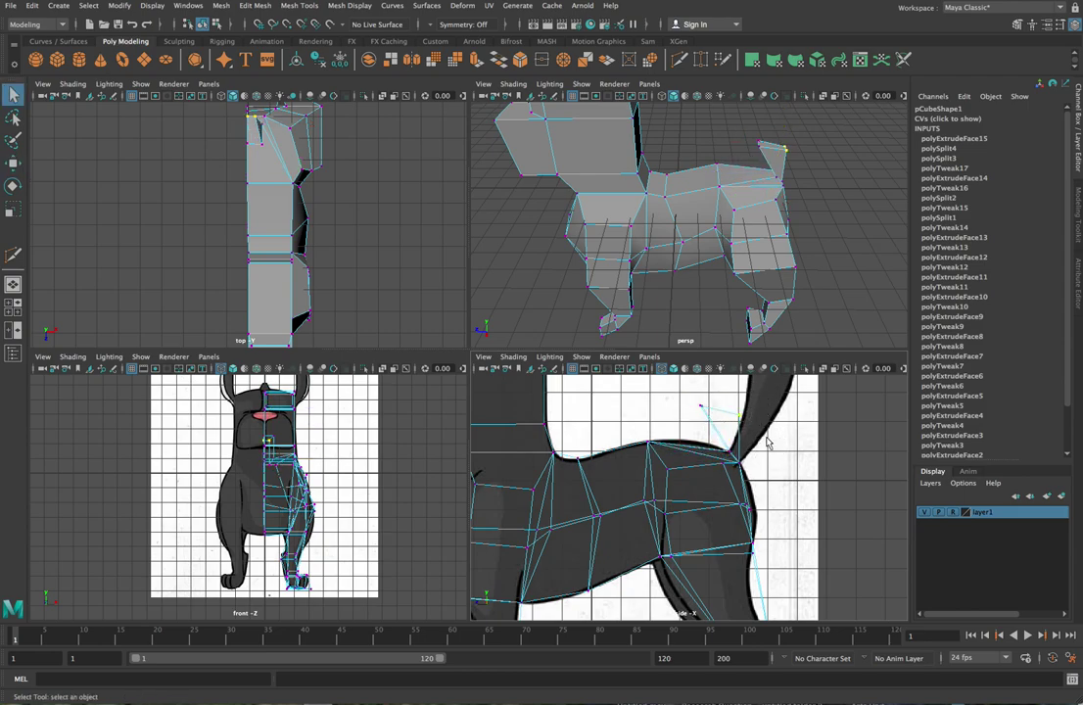
key("w")
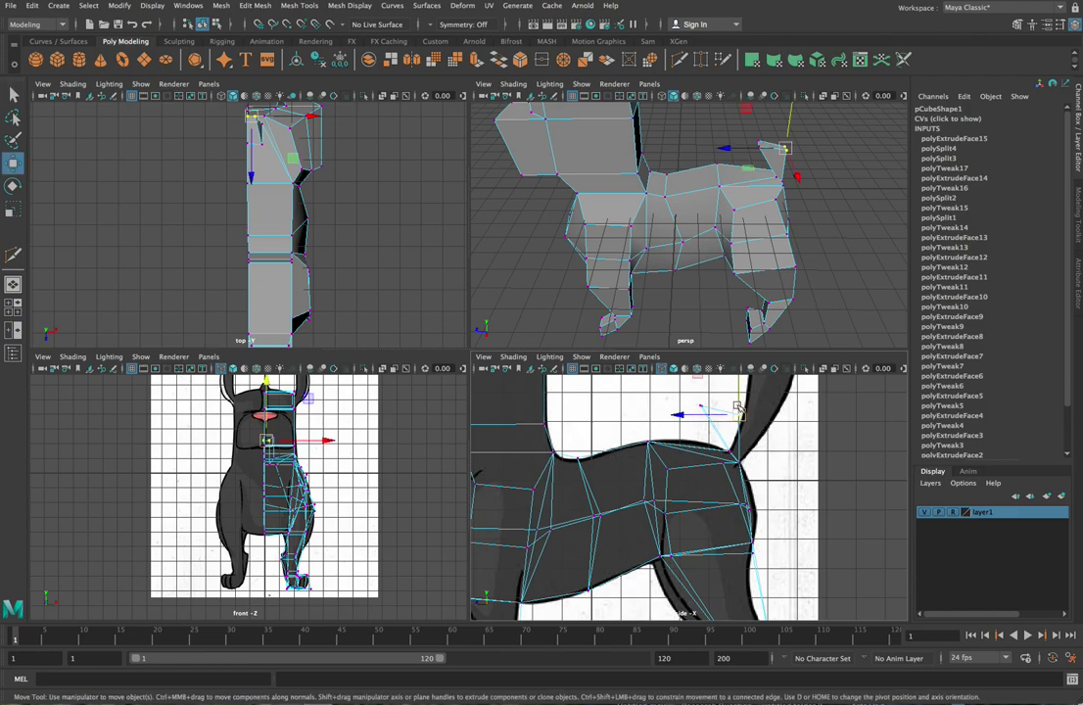
middle_click_drag(741, 417, 778, 412)
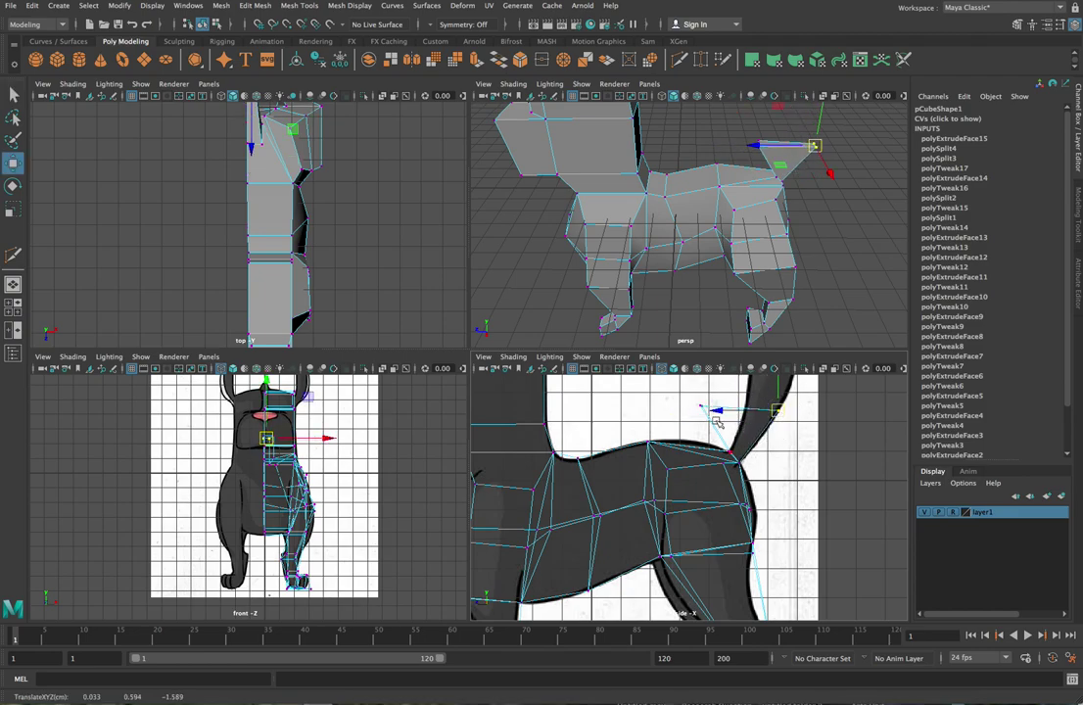
left_click_drag(692, 403, 750, 408)
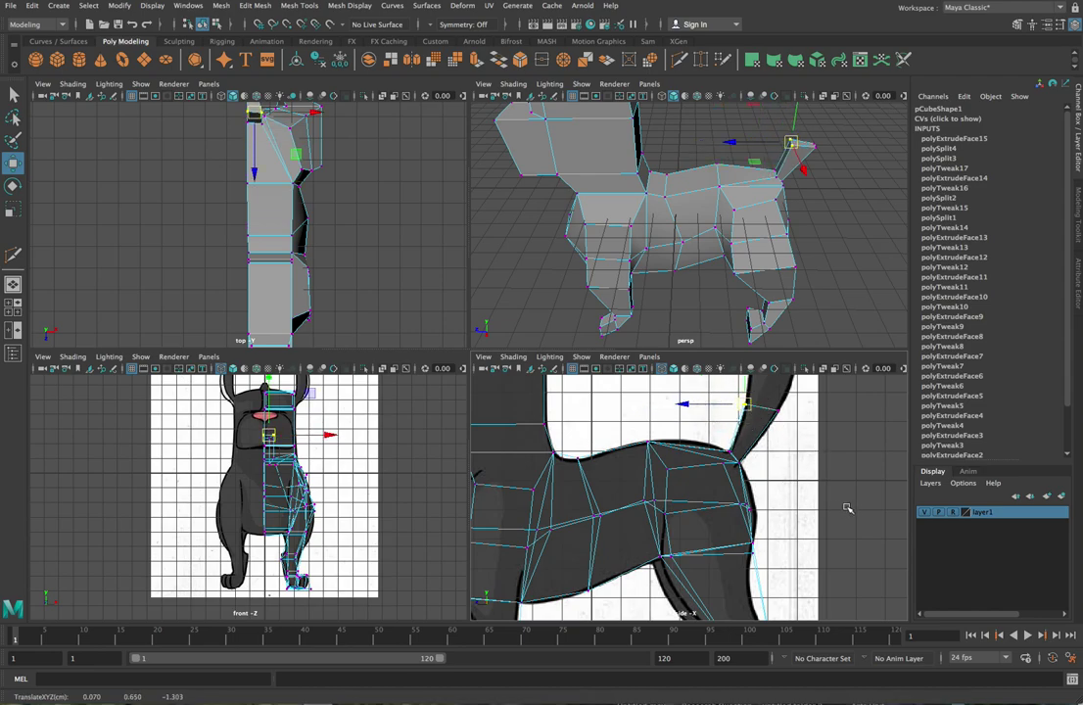
- Switch to face selection and extrude the tail's end face upward twice, up to the tip of the reference tail
mouse_move(737, 284)
left_mouse_down("alt")
mouse_move(786, 267)
mouse_move(691, 242)
mouse_move(634, 258)
mouse_move(742, 277)
left_mouse_up("alt")
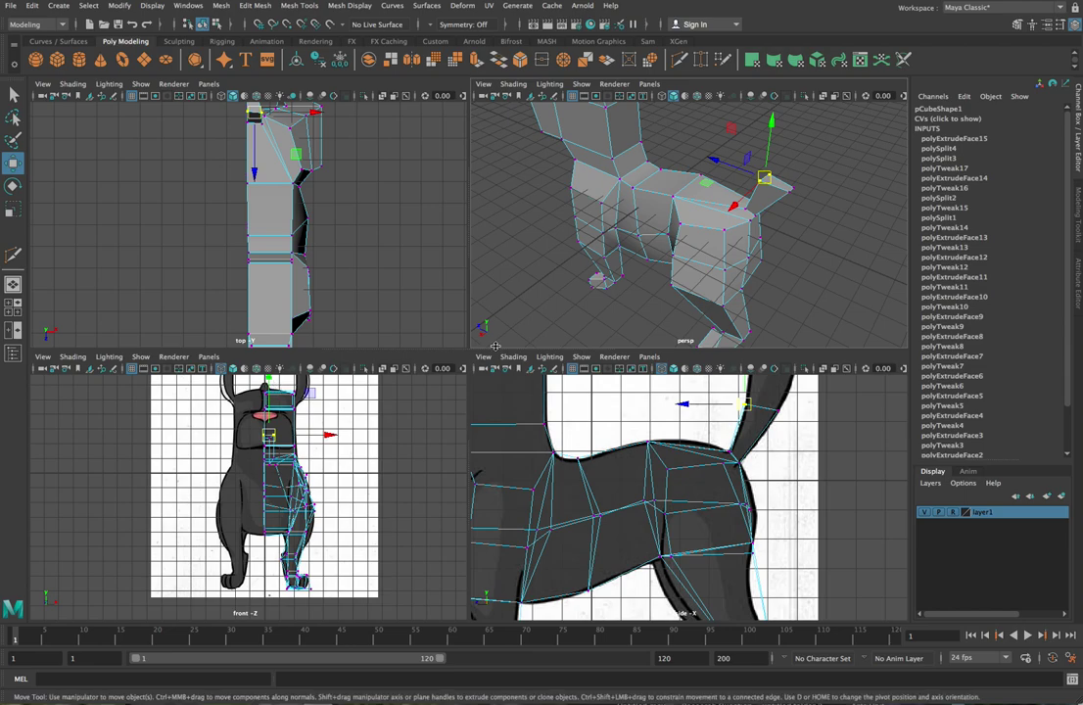
scroll(740, 434, "up", 1)
scroll(740, 434, "down", 6)
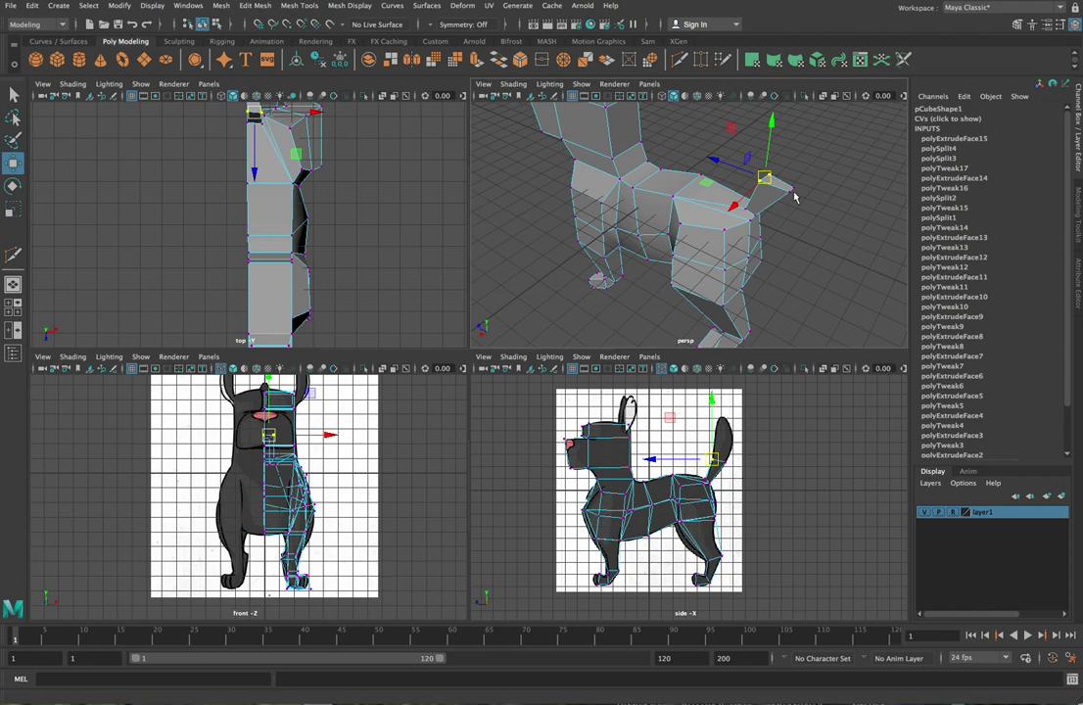
right_click_drag(836, 179, 833, 213)
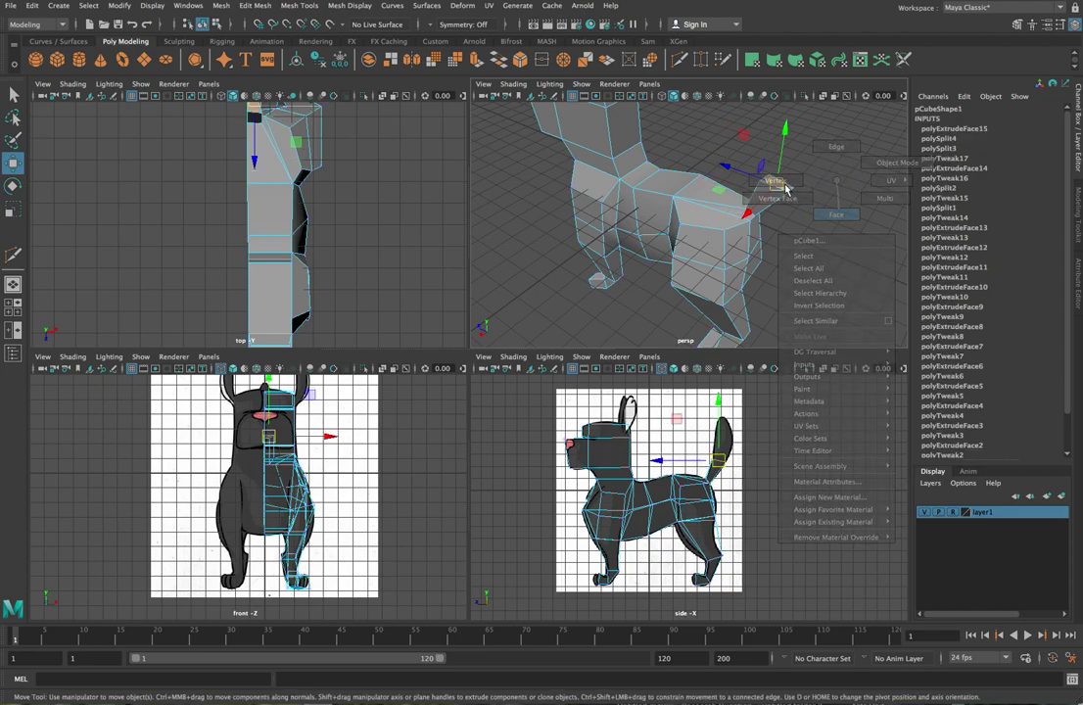
left_click_drag(781, 184, 790, 186)
left_click_drag(780, 117, 806, 83, "shift")
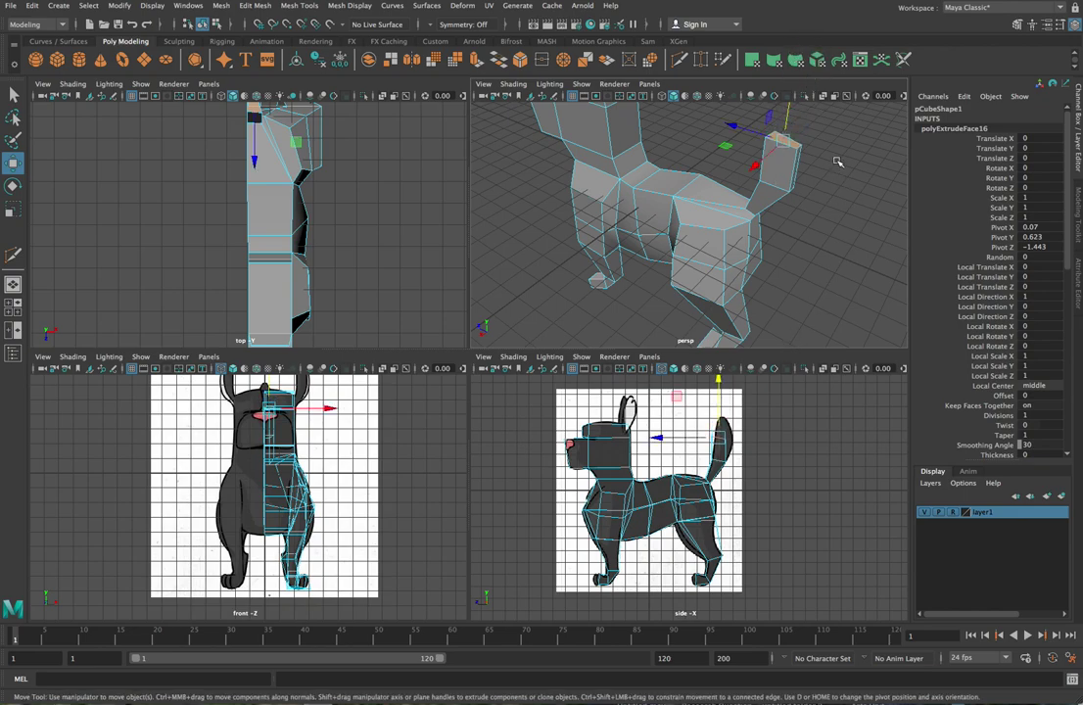
left_click_drag(719, 382, 723, 357, "shift")
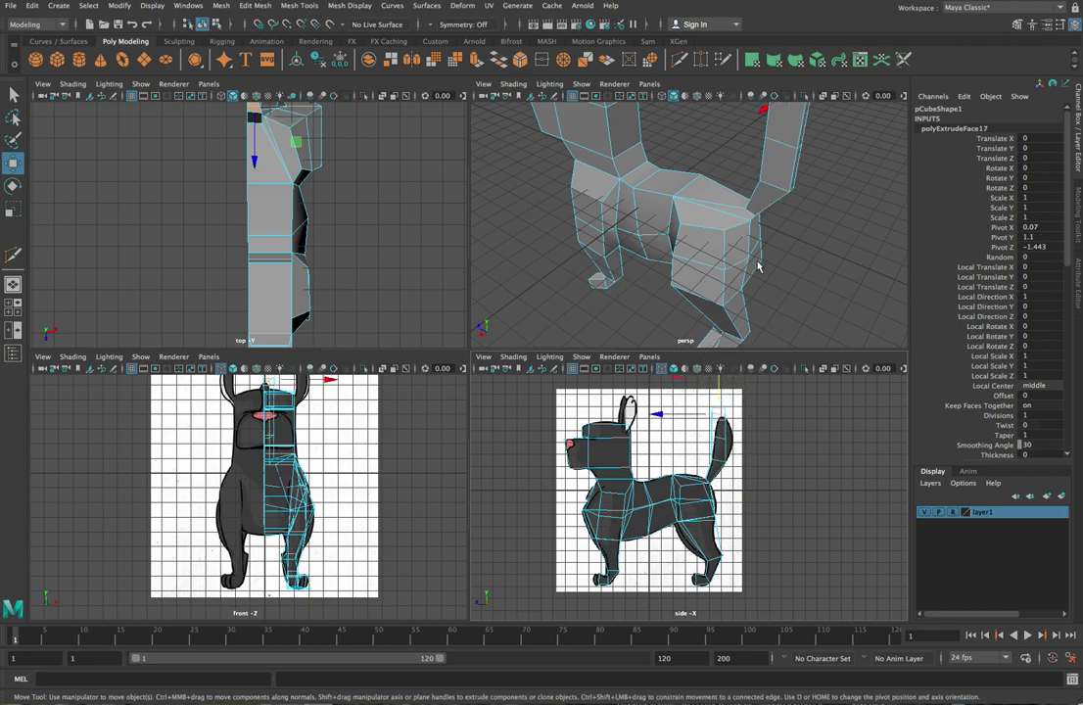
scroll(699, 220, "up", 2)
scroll(699, 219, "down", 5)
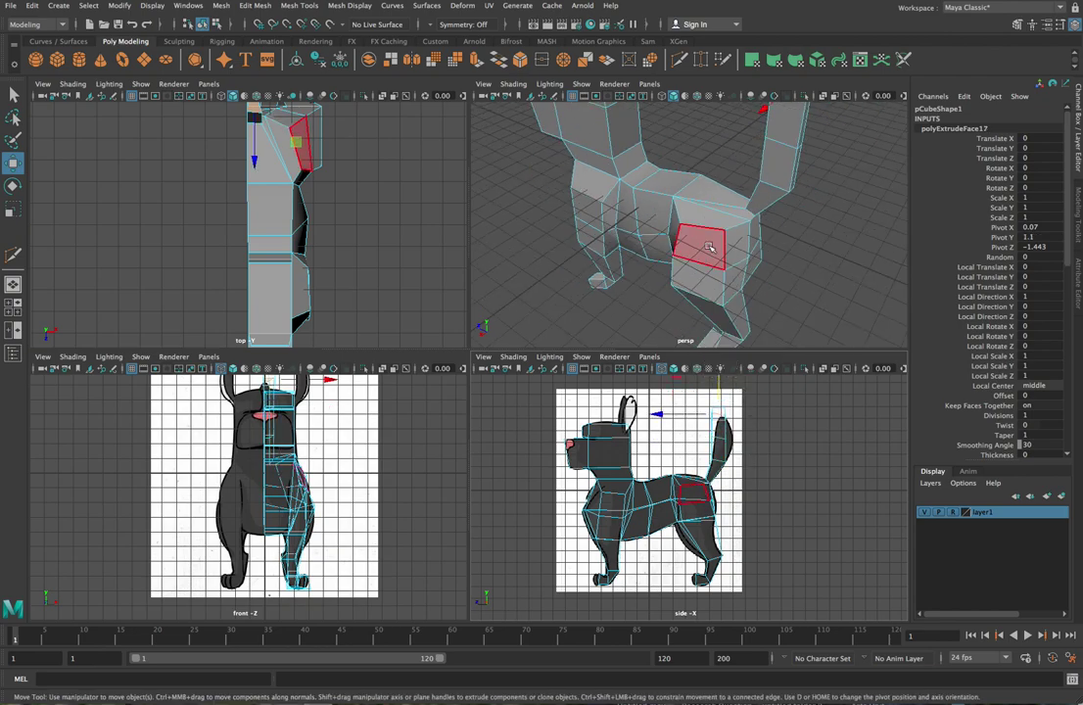
left_click(720, 284)
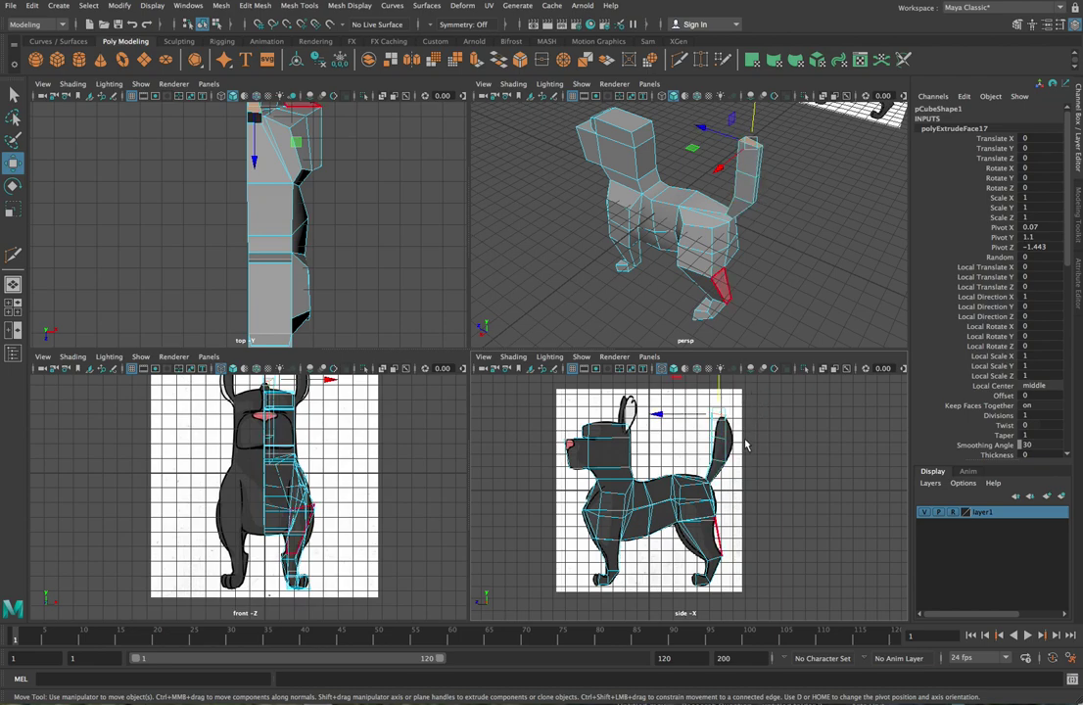
left_click(246, 238)
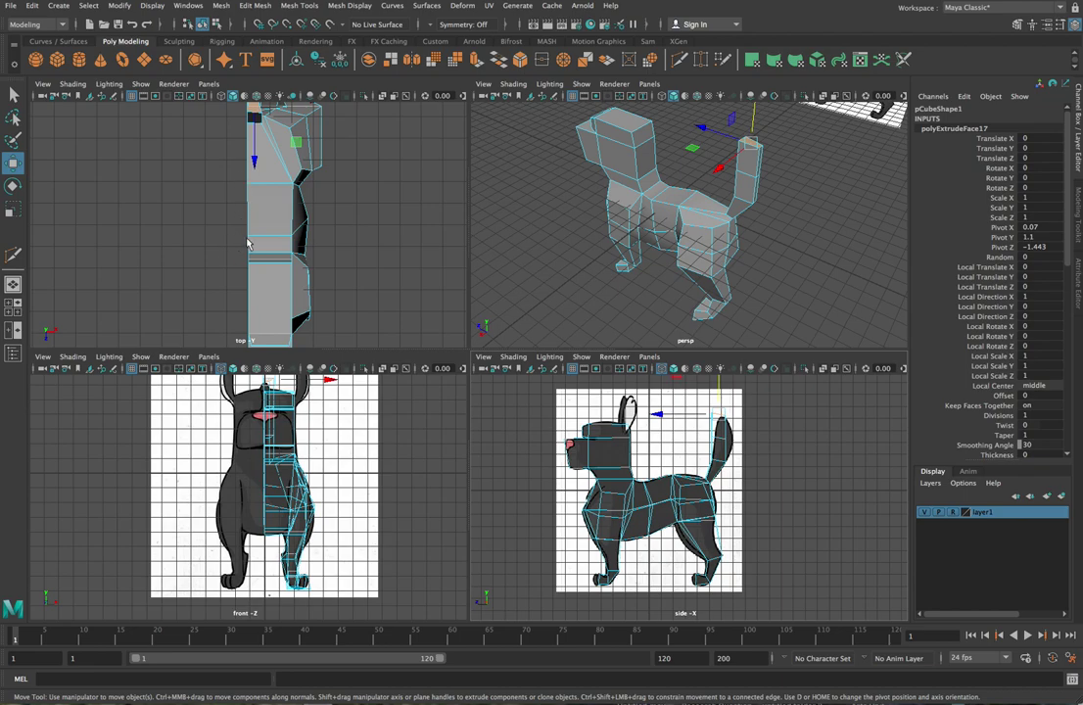
- Switch to vertex selection and move the tail's middle vertices back onto the outline of the tail in the side reference
middle_click_drag(237, 163, 245, 214, "alt")
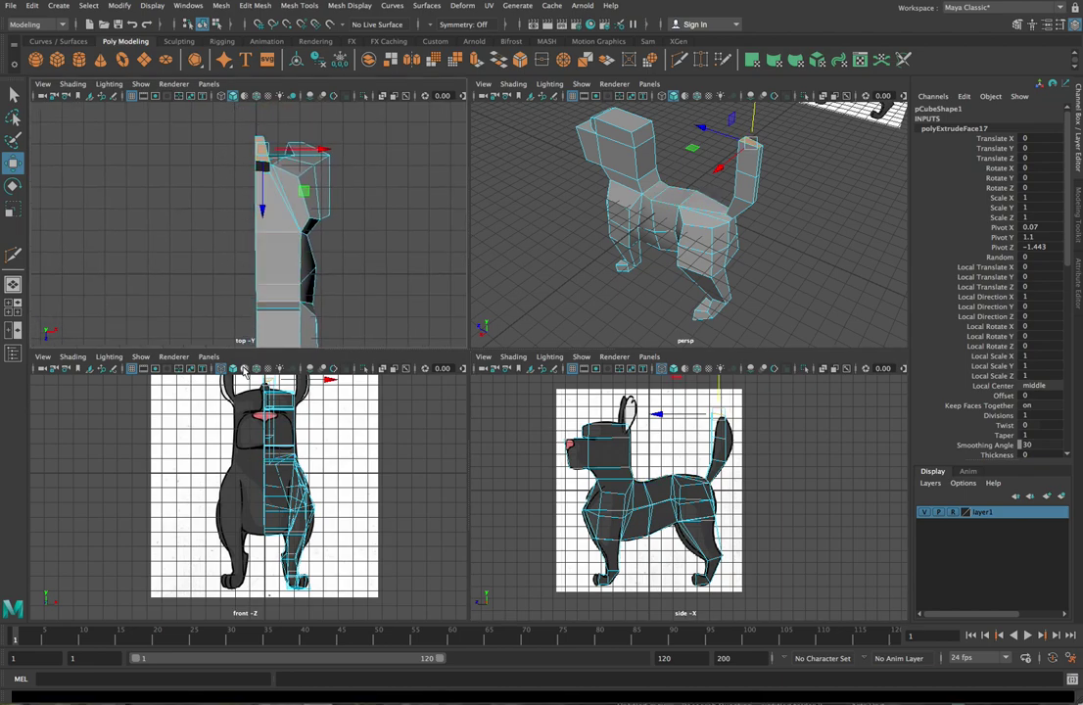
left_click(248, 348)
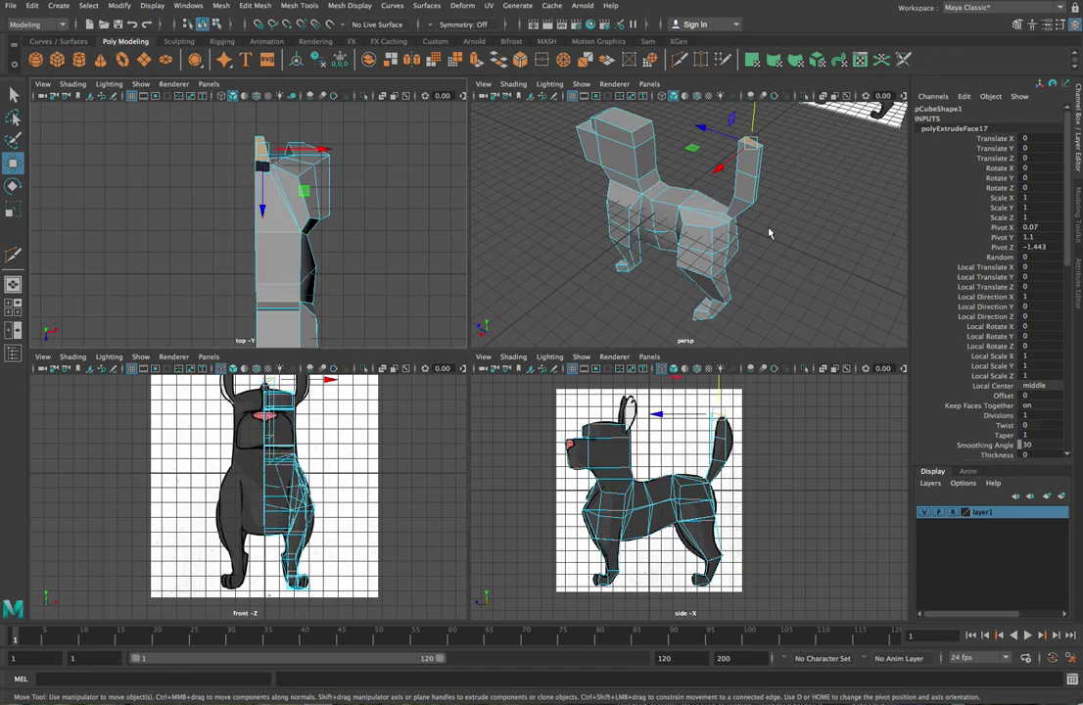
left_click_drag(710, 267, 757, 230, "alt")
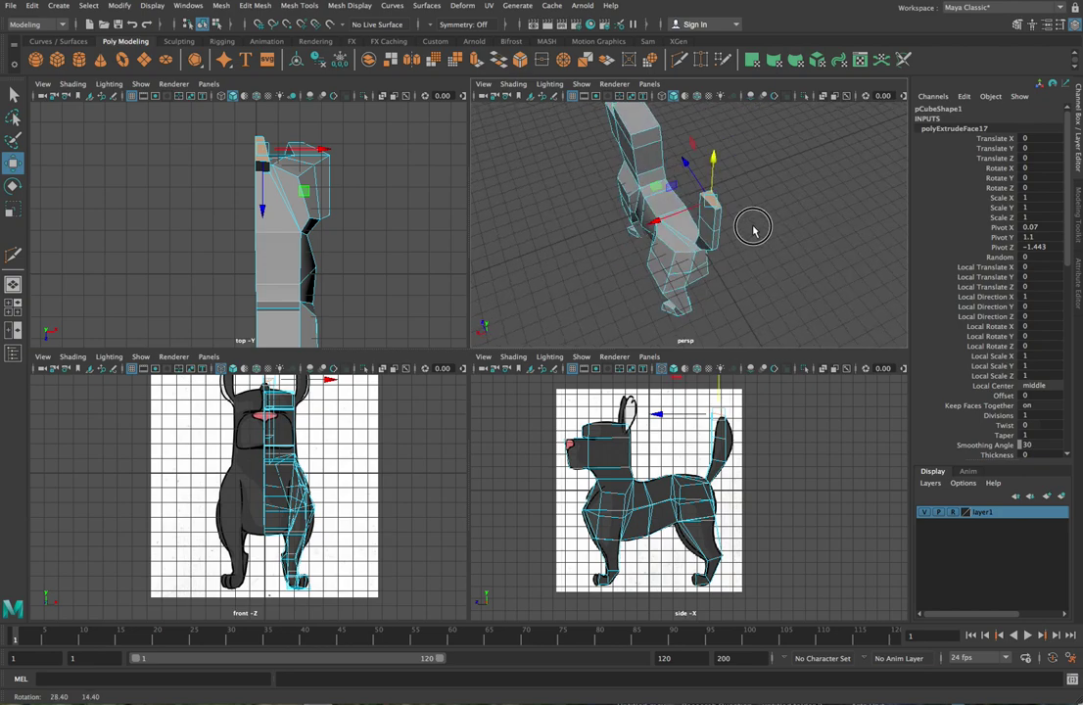
scroll(721, 429, "up", 4)
middle_click_drag(784, 433, 738, 548)
middle_click_drag(684, 393, 679, 360)
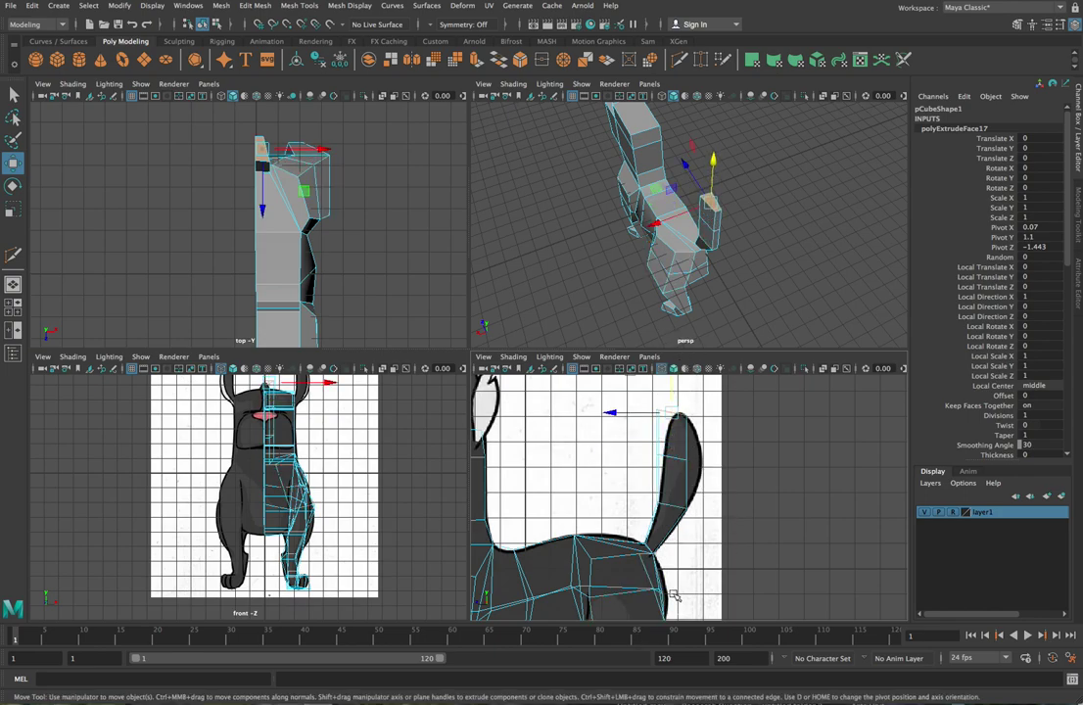
right_click_drag(705, 398, 656, 401)
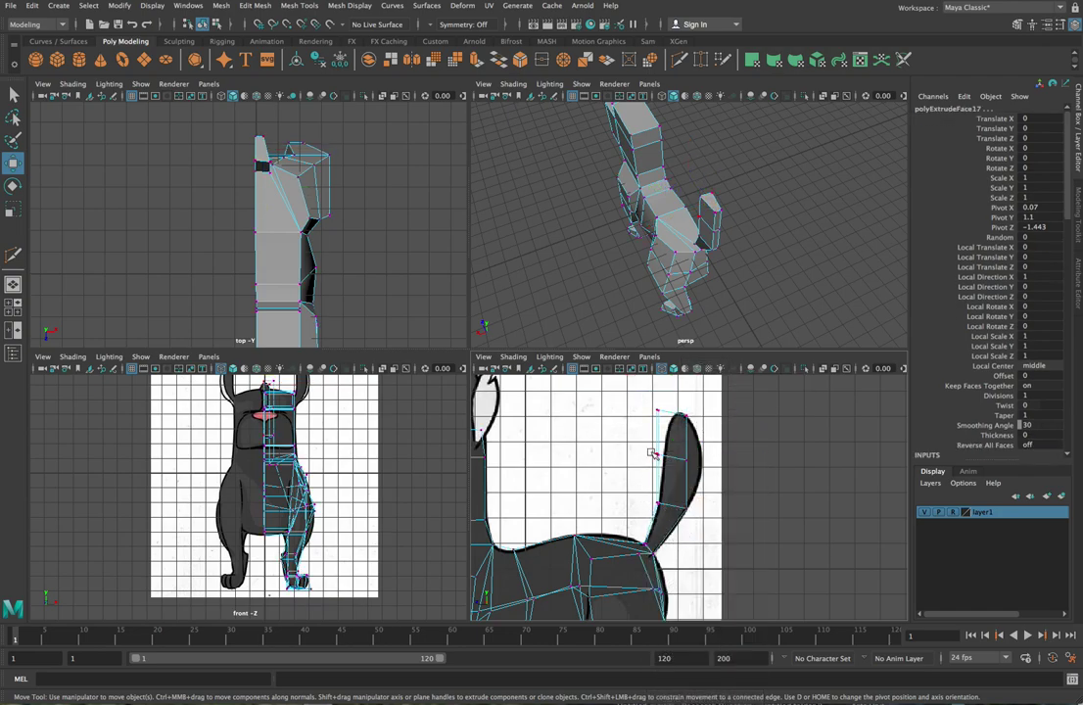
left_click_drag(704, 473, 689, 471)
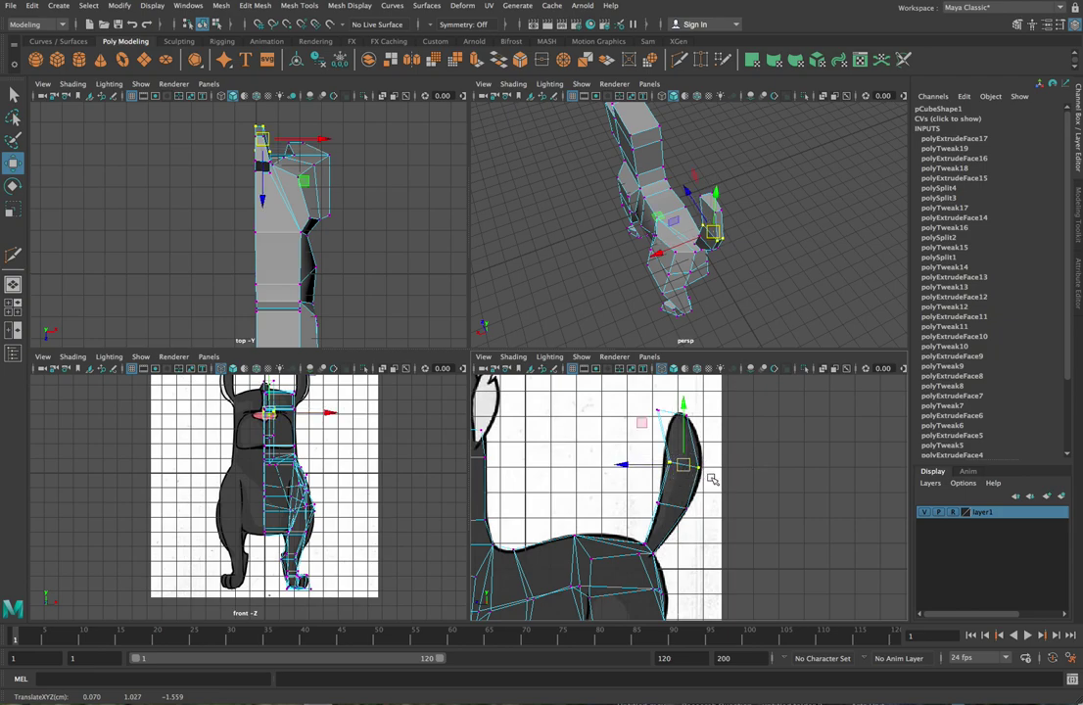
mouse_move(684, 466)
left_mouse_down()
mouse_move(648, 452)
mouse_move(683, 474)
mouse_move(664, 462)
left_mouse_up()
left_click(643, 448)
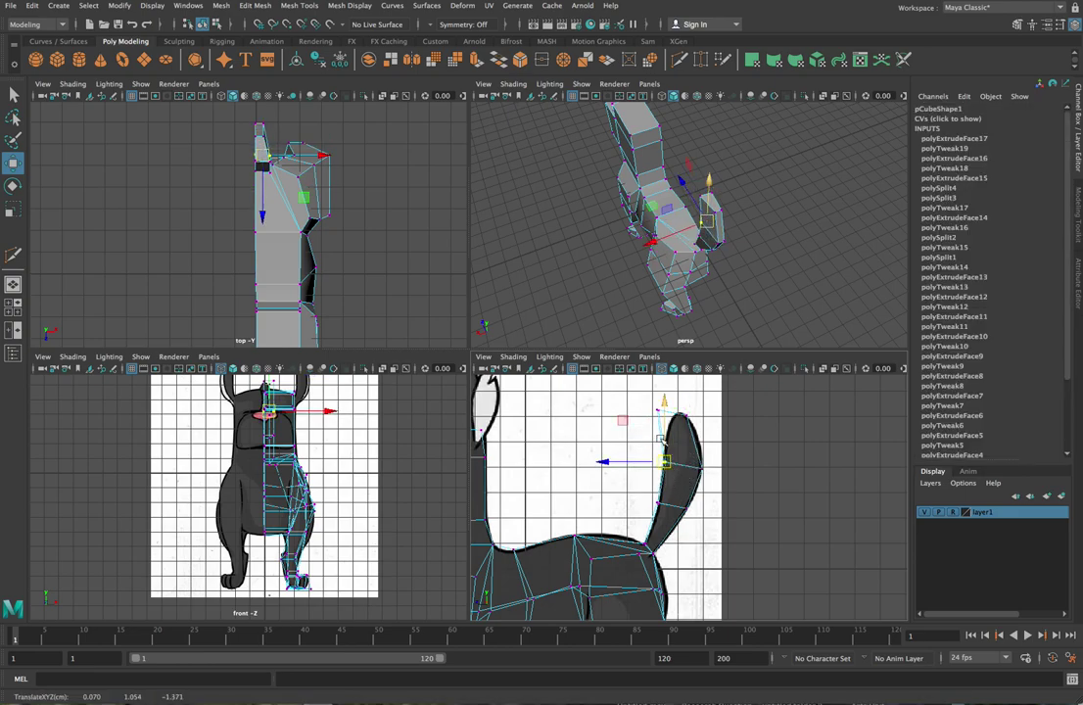
- Move the tail's end vertices back and narrow them to match the tip of the tail in the side reference
left_click_drag(637, 397, 685, 419)
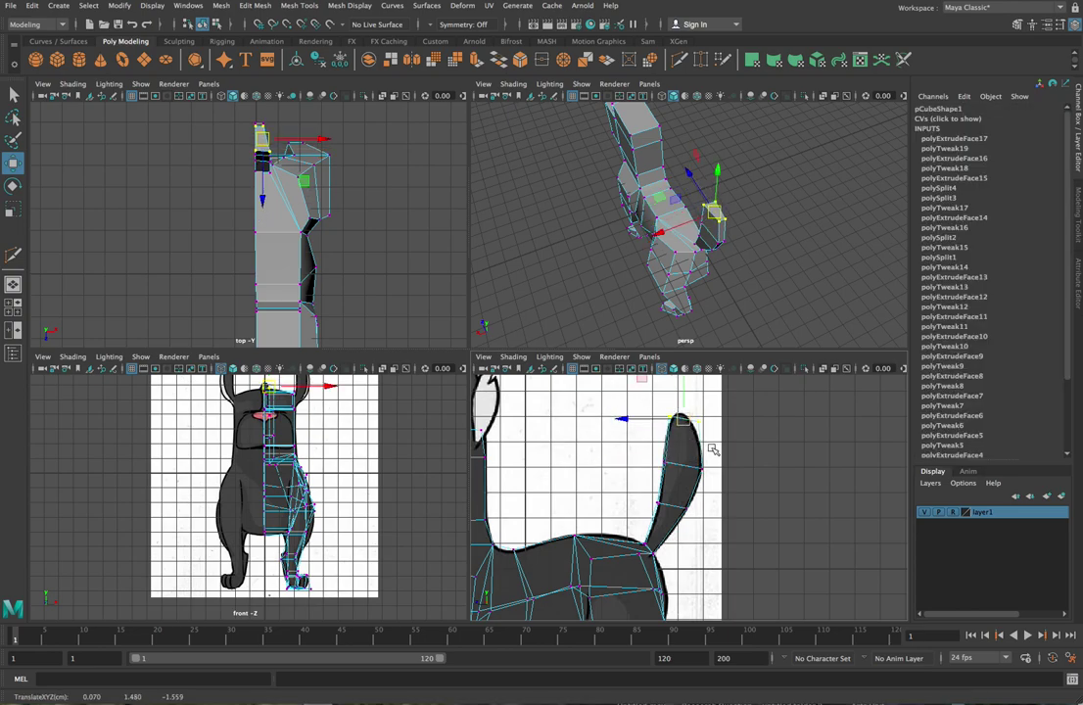
left_click(714, 435)
left_click(701, 422)
mouse_move(691, 421)
left_mouse_down()
mouse_move(675, 429)
mouse_move(677, 419)
left_mouse_up()
left_click(710, 437)
left_click(739, 424)
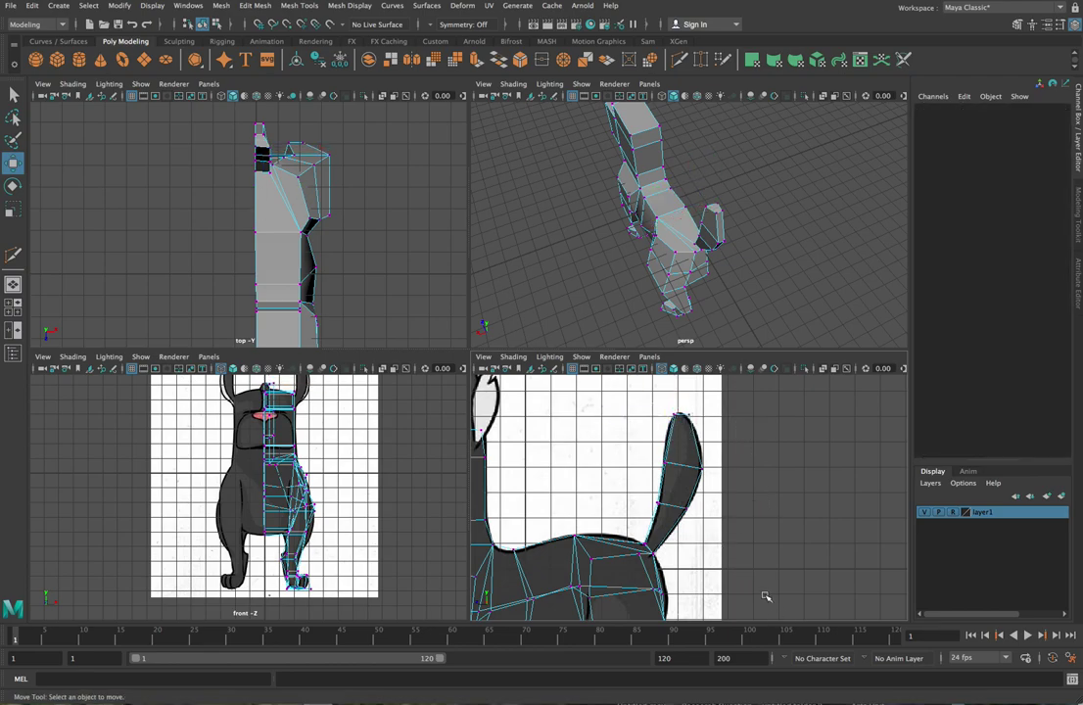
- Move the two outer side vertices at the middle of the tail outward to widen it
left_click_drag(764, 126, 757, 221, "alt")
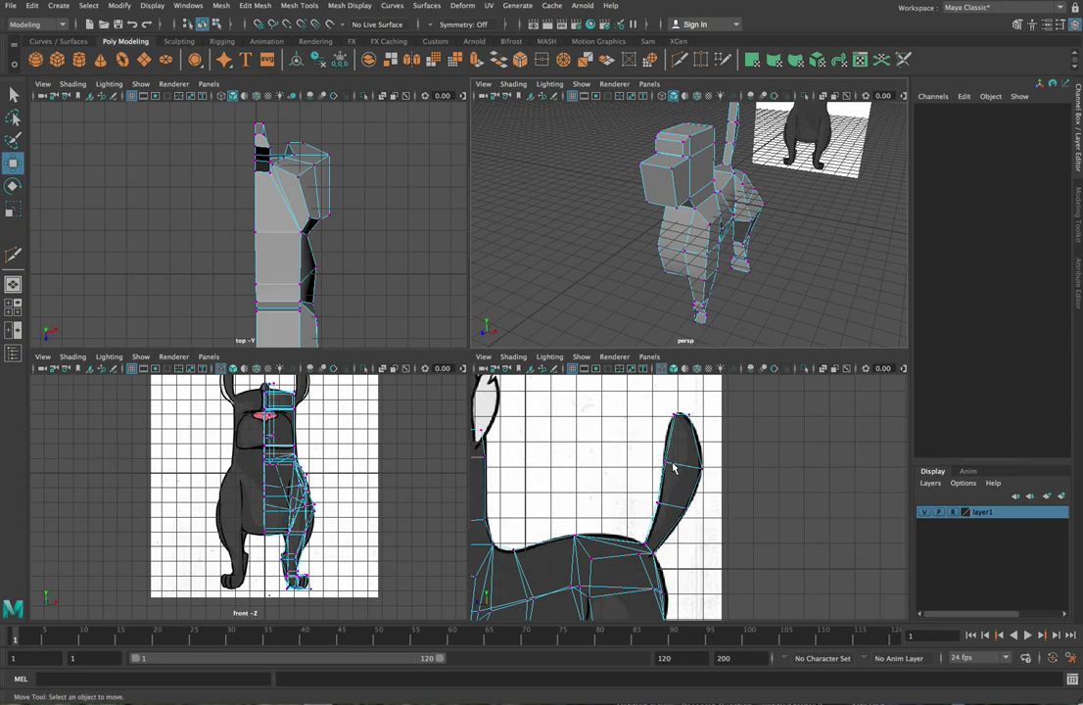
left_click(735, 123)
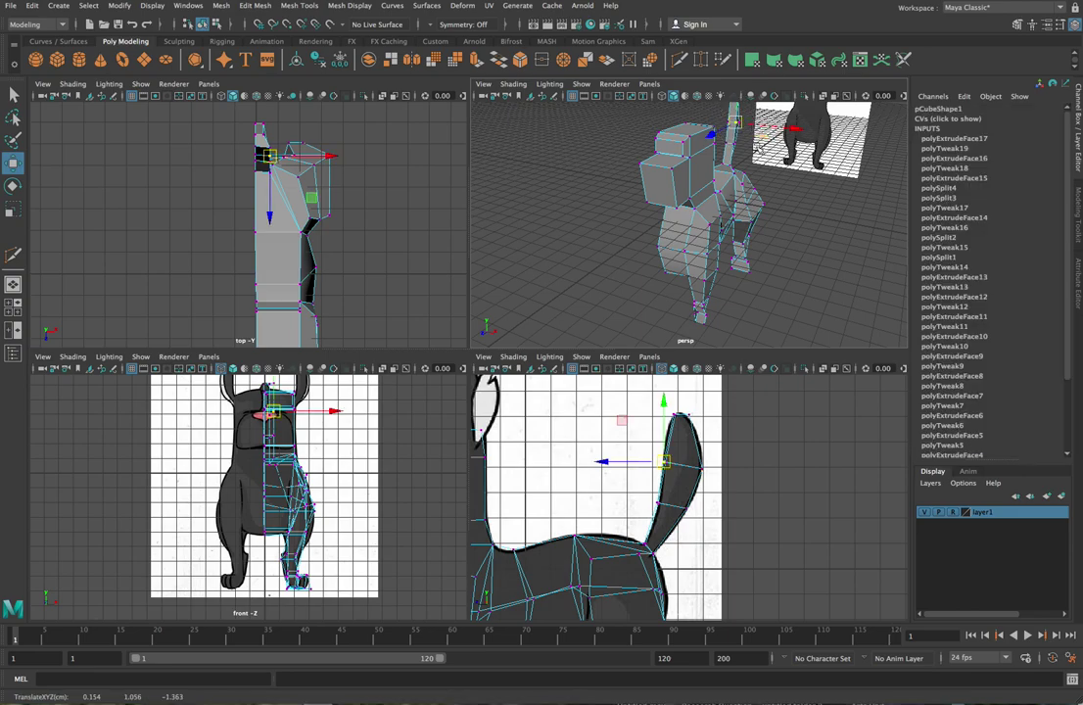
scroll(754, 186, "up", 6)
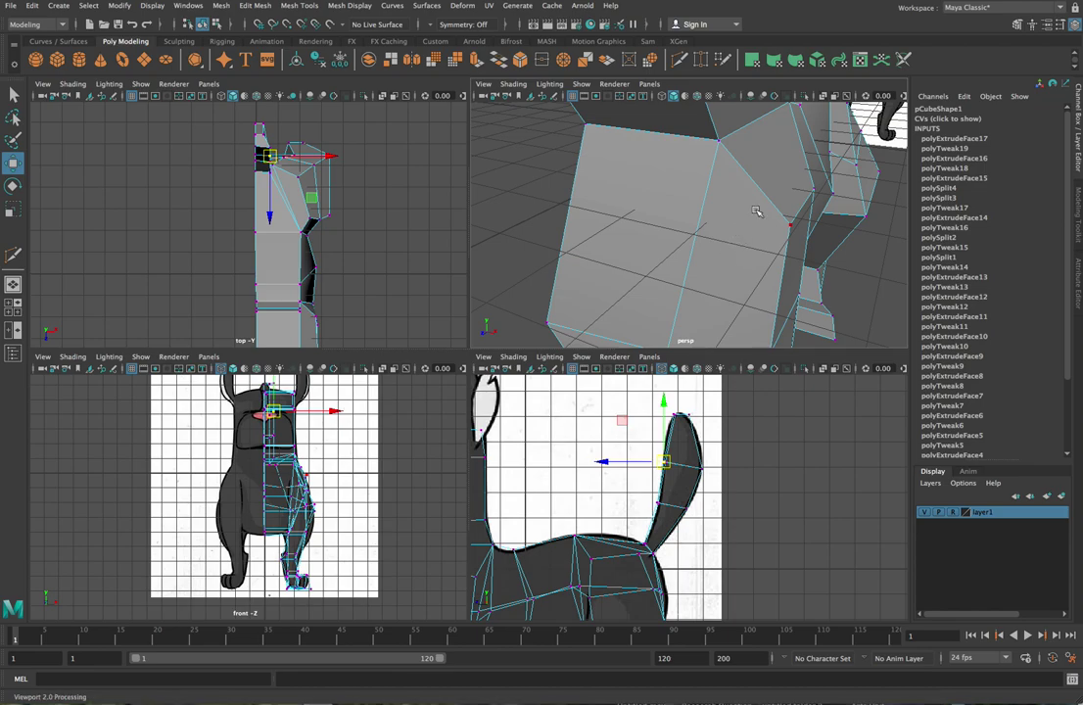
right_click_drag(783, 185, 626, 318, "alt")
middle_click_drag(721, 193, 696, 317, "alt")
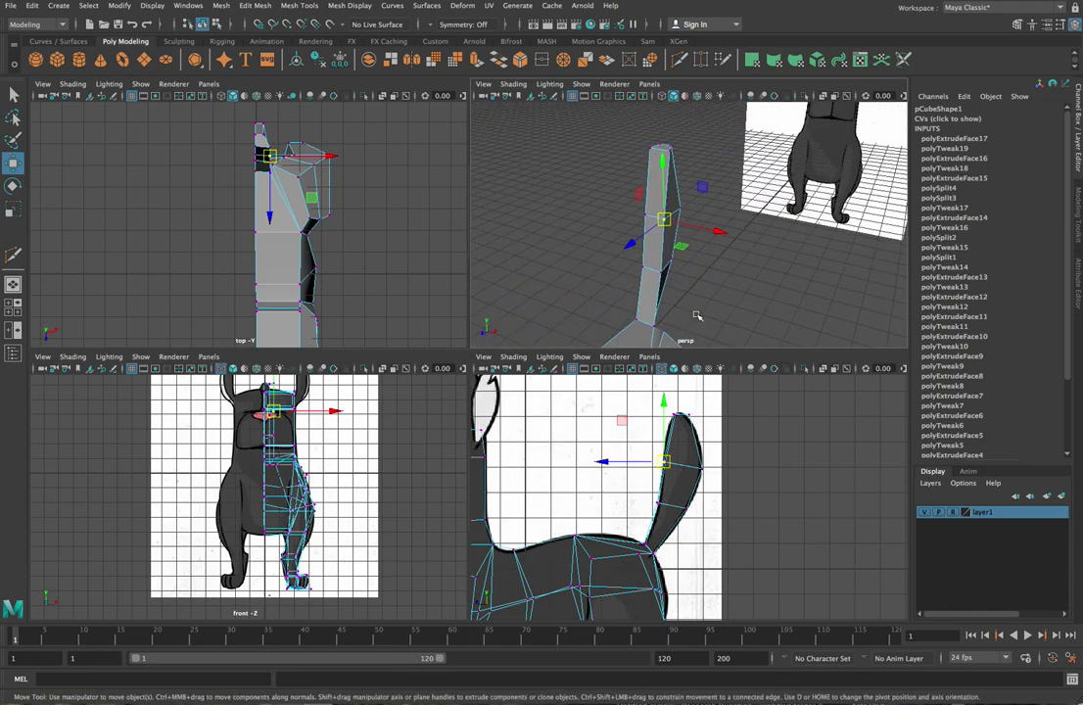
left_click(709, 209)
left_click(665, 227)
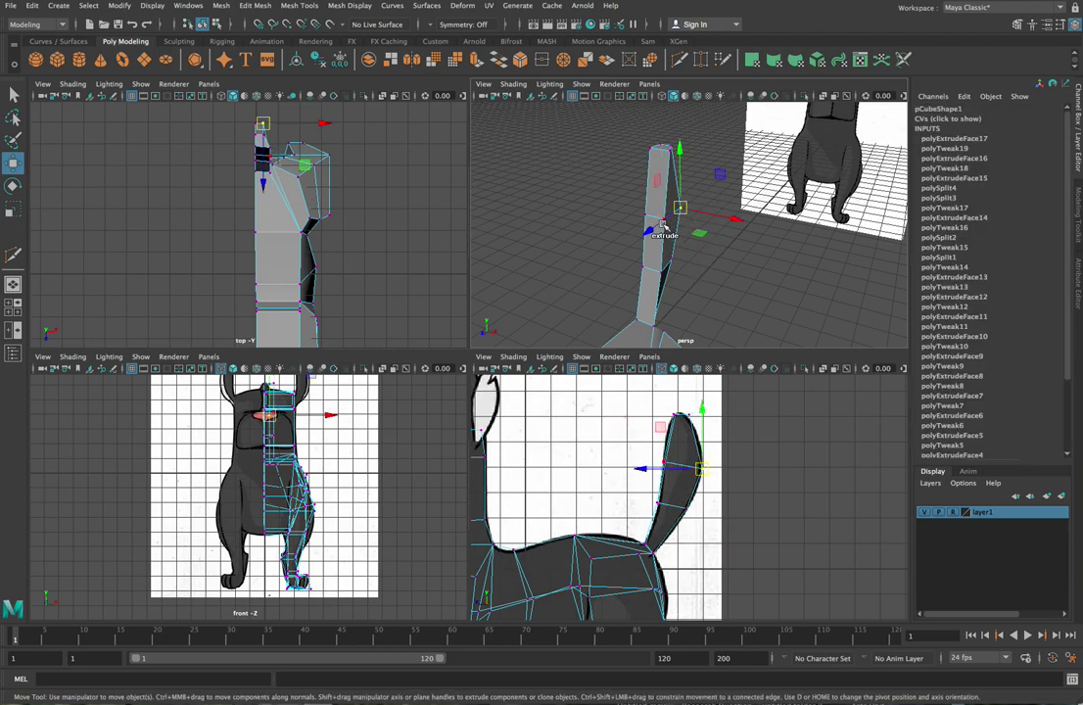
left_click(686, 249)
left_click(664, 221)
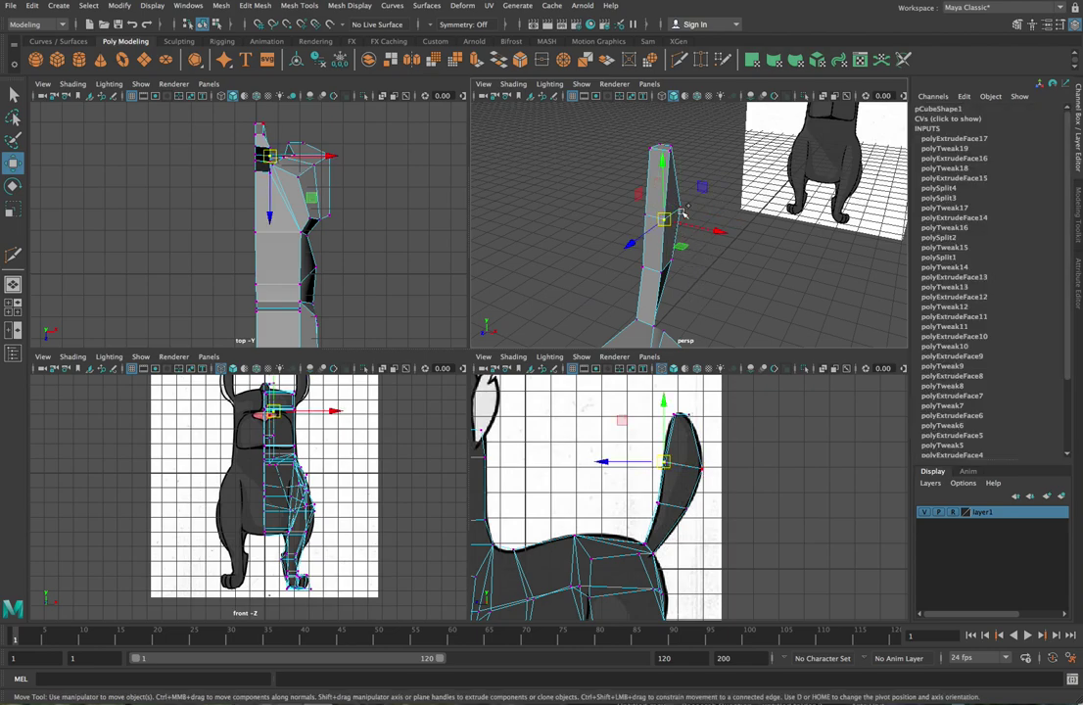
left_click(681, 208, "shift")
left_click_drag(727, 227, 737, 229)
- Move the two outer side vertices of the tail's lower section slightly outward
left_click(662, 272)
left_click(673, 259, "shift")
left_click_drag(720, 281, 720, 281)
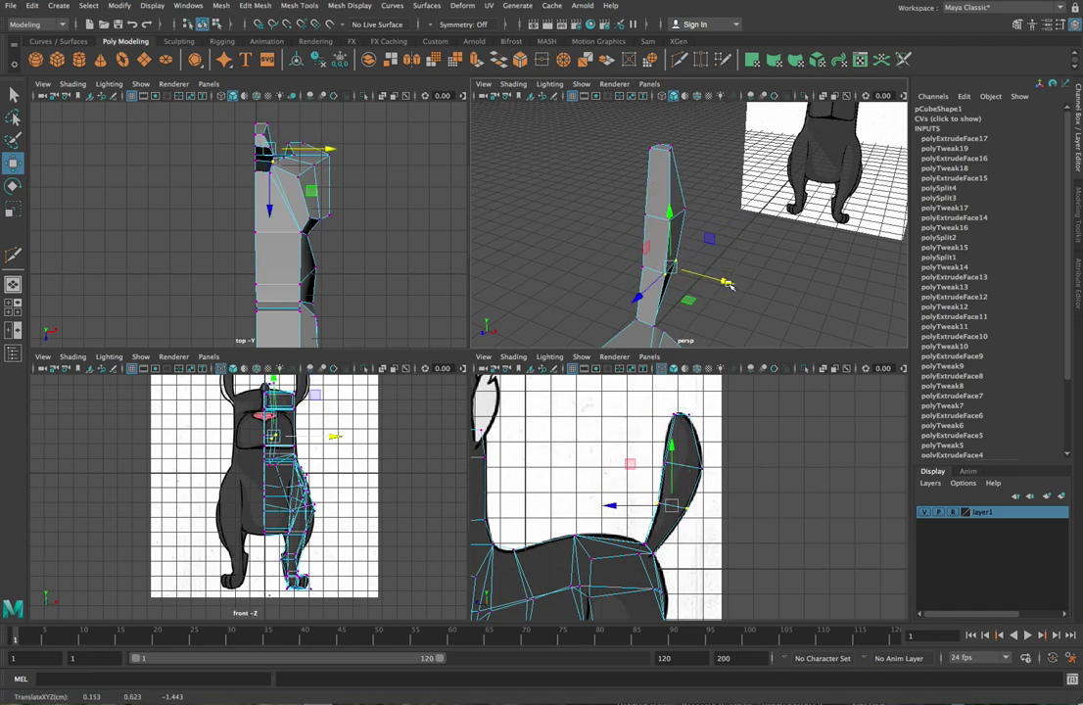
- Move the rear and front outer vertices at the tail's tip inward to taper its end
left_click(667, 151)
left_click_drag(716, 160, 714, 158)
left_click(702, 139)
left_click(671, 146)
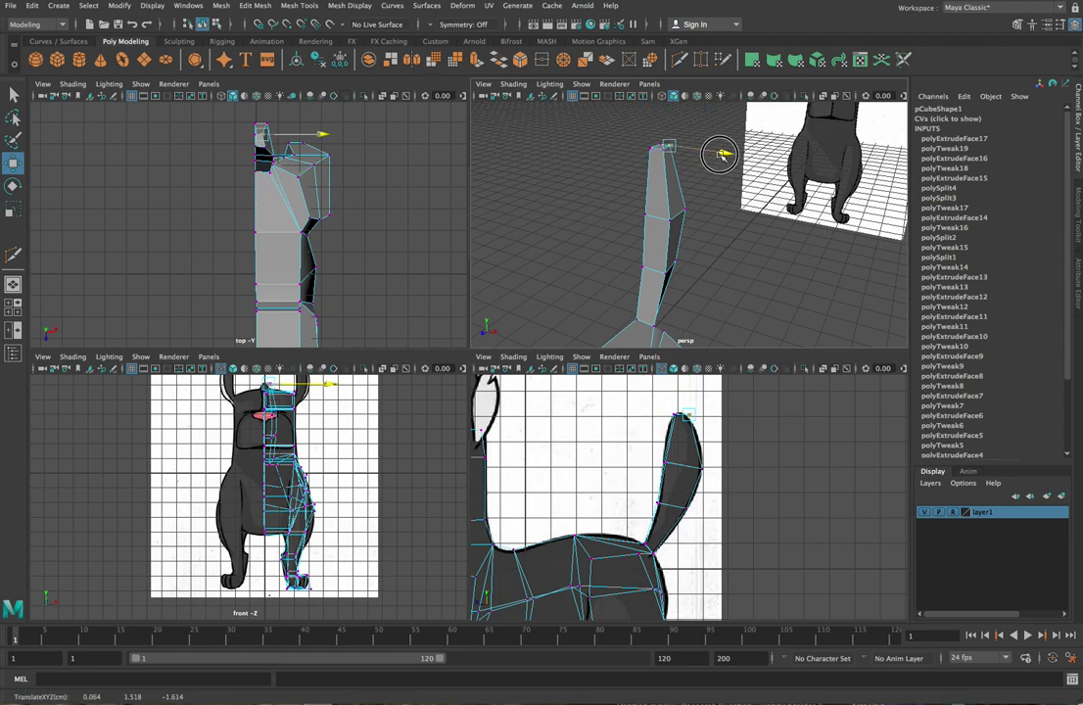
left_click(617, 144)
left_click(660, 147)
left_click_drag(710, 161, 711, 161)
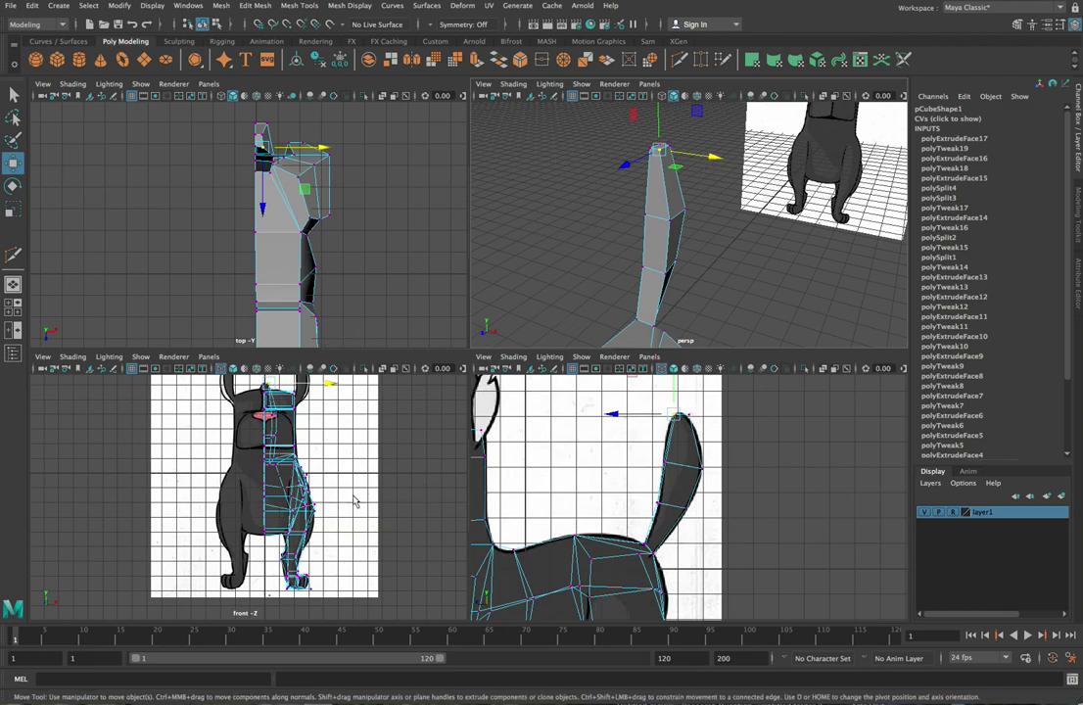
- Examine the head and tail from several angles and compare the head with the ears in the front reference
left_click_drag(676, 285, 658, 294, "alt")
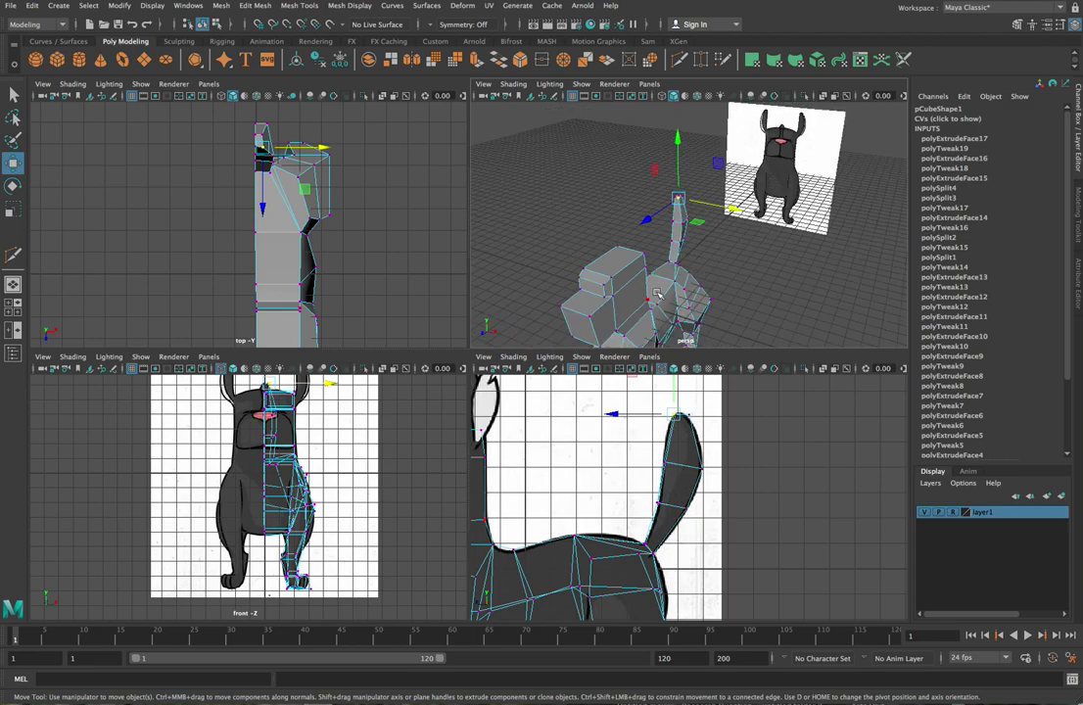
mouse_move(630, 353)
left_mouse_down()
mouse_move(643, 287)
mouse_move(635, 342)
left_mouse_up()
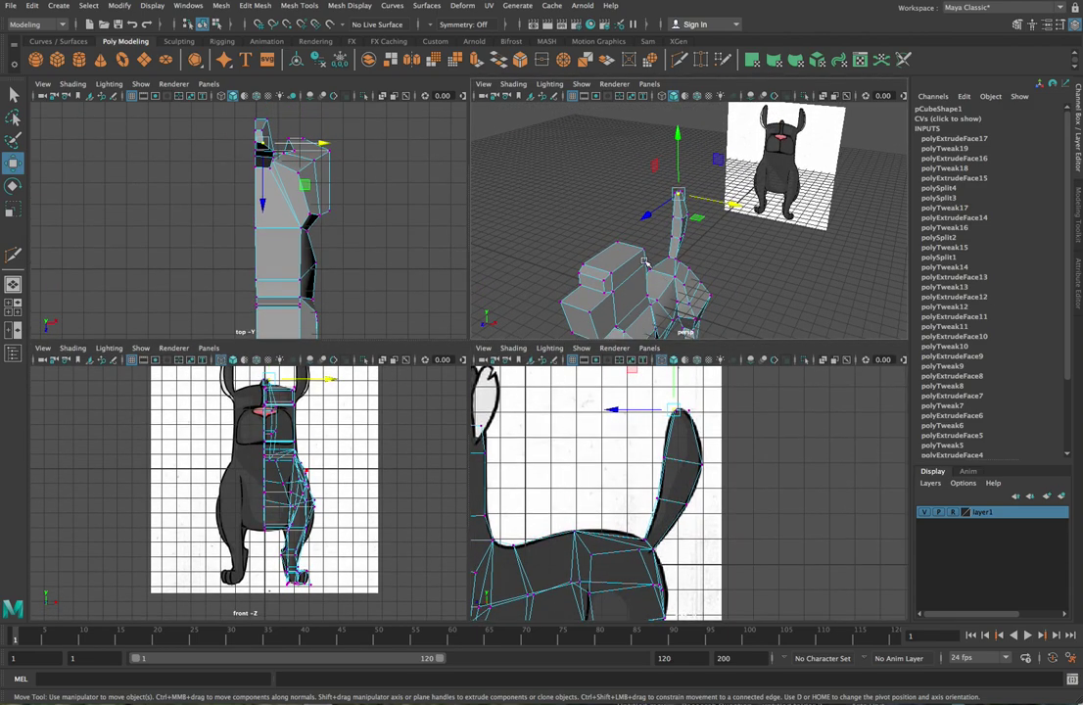
left_click_drag(646, 256, 630, 213, "alt")
left_click_drag(659, 269, 686, 294, "alt")
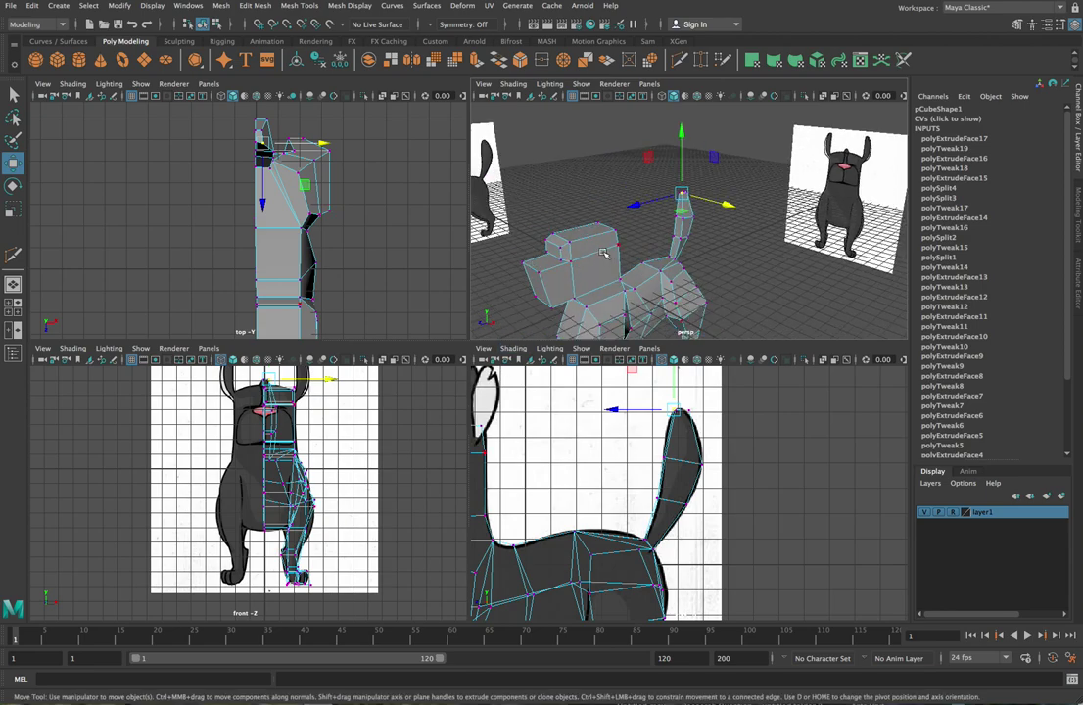
scroll(307, 407, "up", 4)
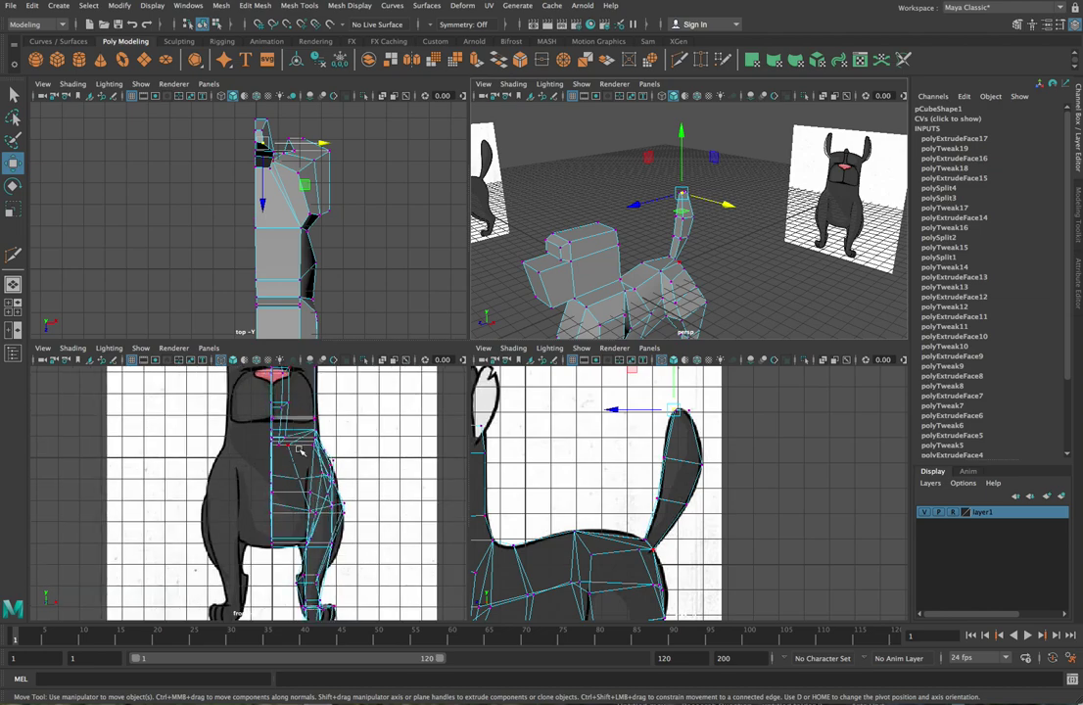
middle_click_drag(307, 468, 272, 589, "alt")
scroll(287, 478, "up", 2)
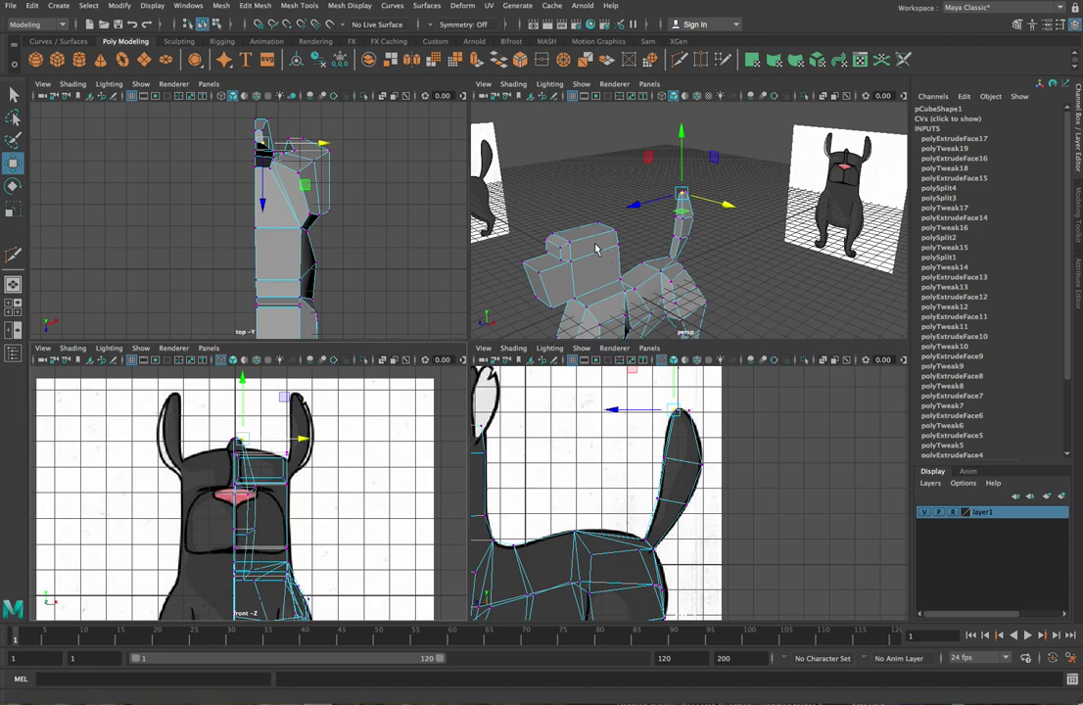
left_click(679, 60)
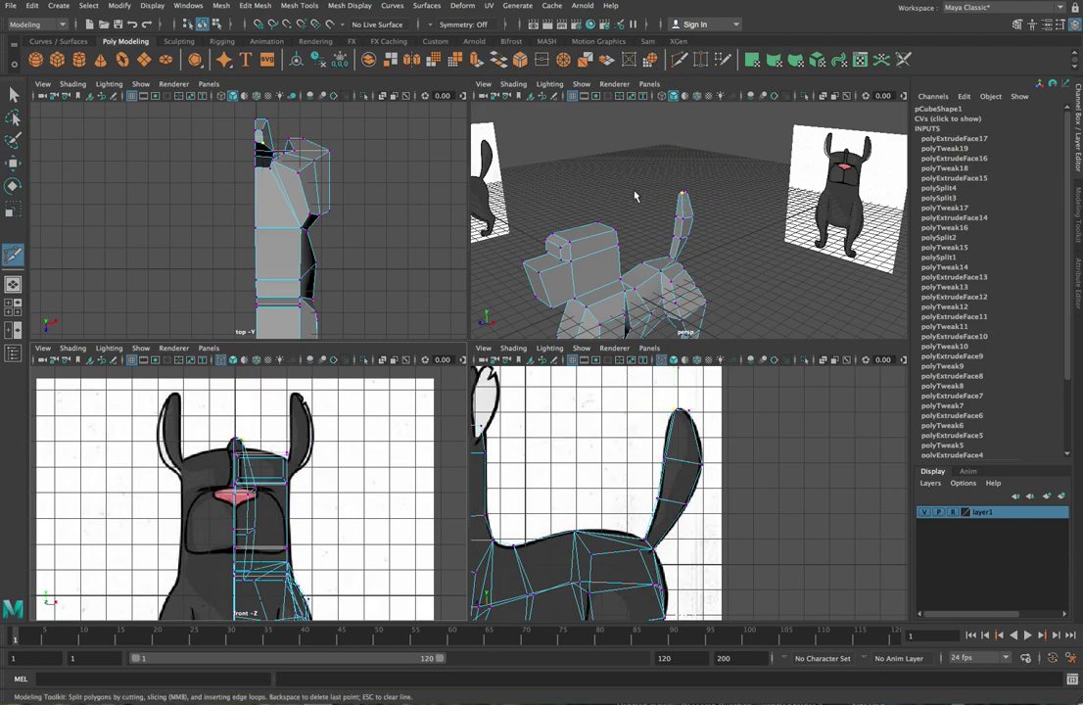
left_click(681, 62)
left_click(681, 61)
key("q")
left_click(682, 62)
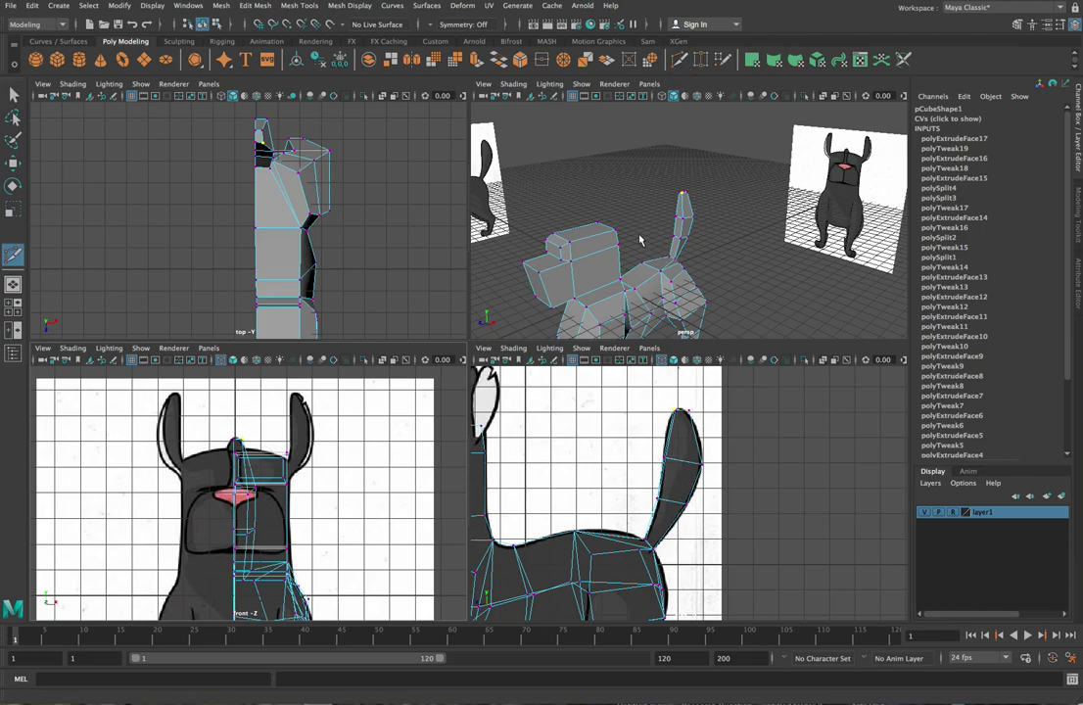
key("q")
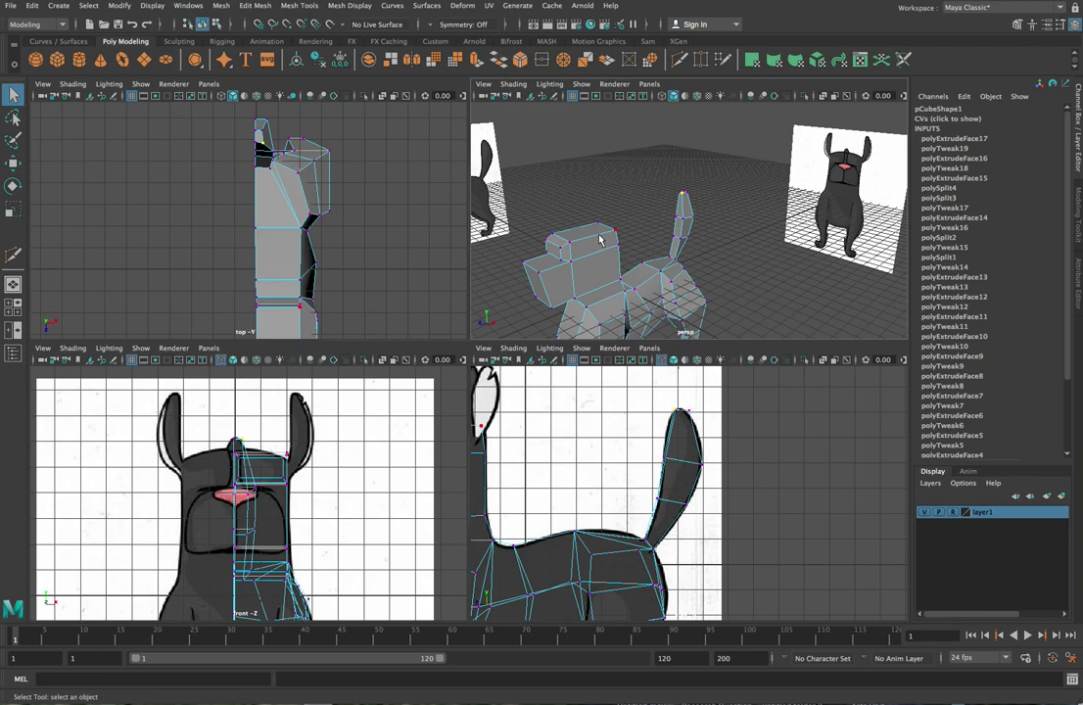
left_click(679, 59)
key("q")
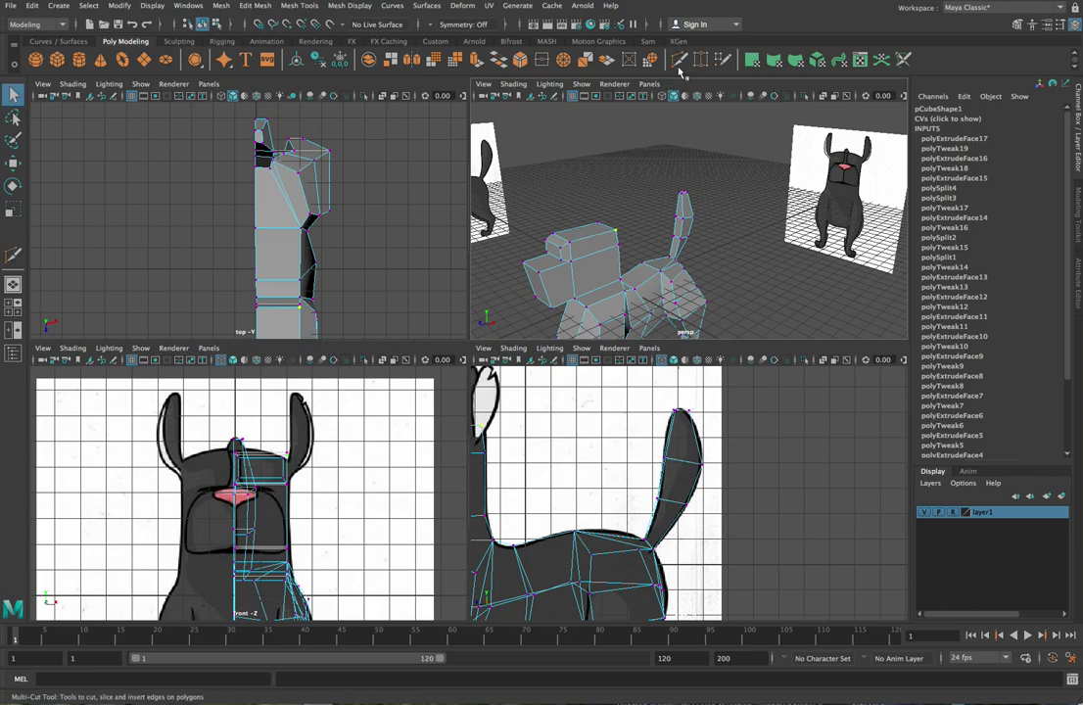
- Use Multi-Cut to cut a small four-sided ear base into the upper rear corner of the head's side
left_click(586, 60)
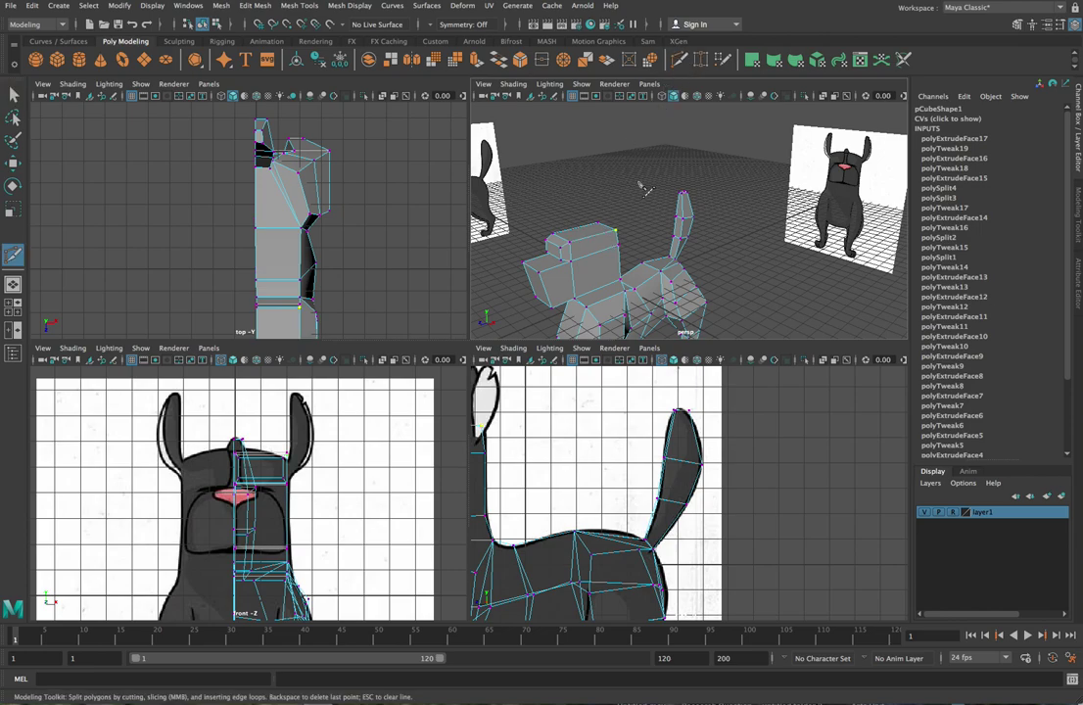
left_click(600, 251)
key("ctrl+z")
key("ctrl+z")
left_click(618, 245)
scroll(609, 250, "up", 5)
left_click_drag(605, 269, 747, 174, "alt")
middle_click_drag(747, 174, 785, 128, "alt")
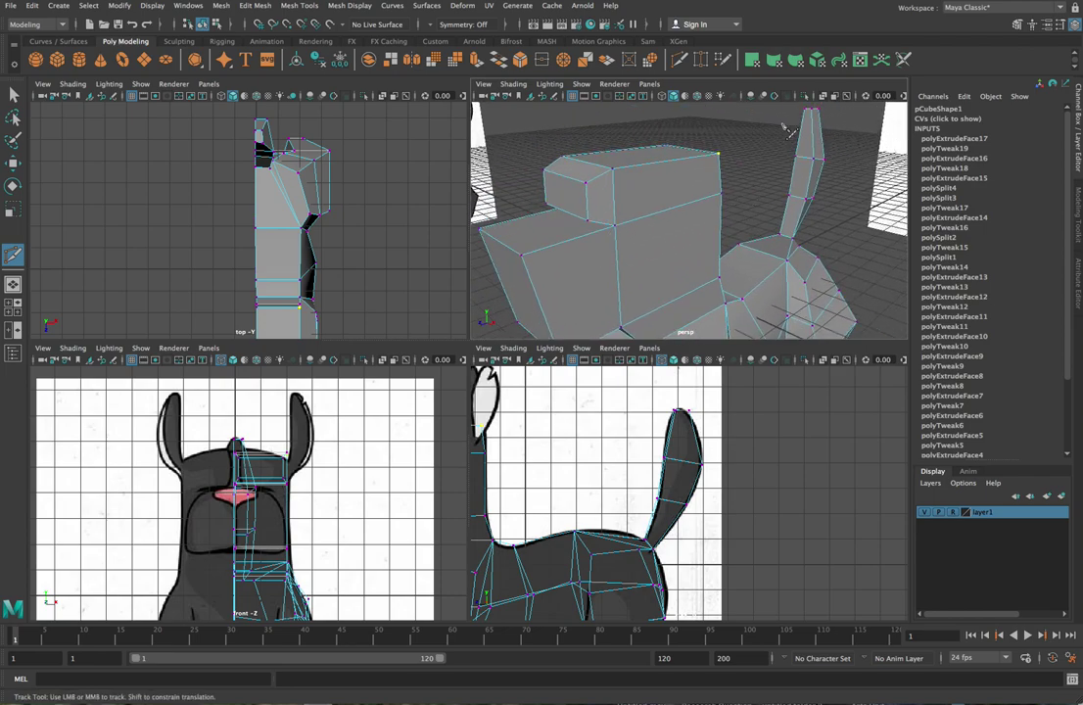
left_click(679, 159)
left_click(684, 192)
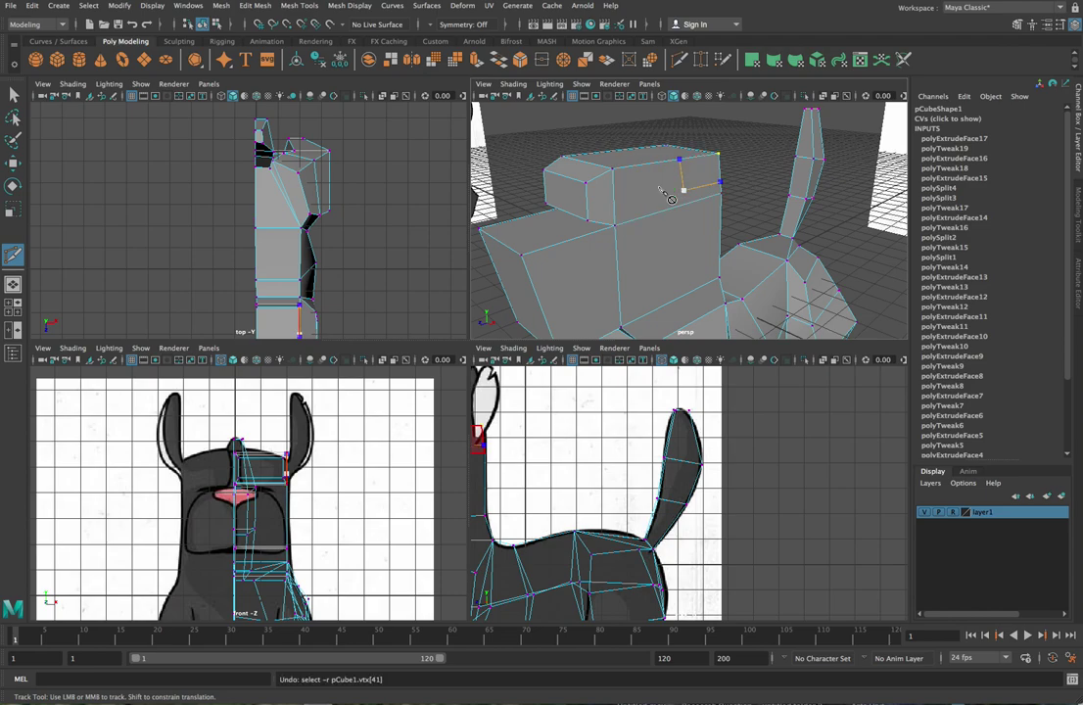
key("Return")
key("Return")
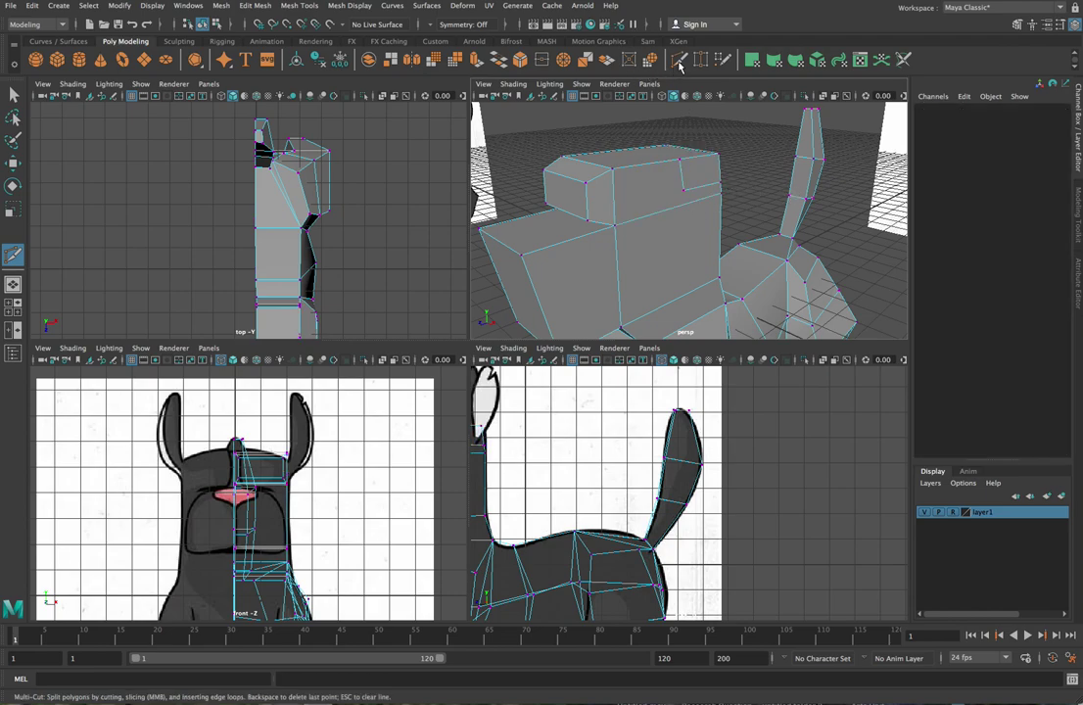
- Cut an edge from the ear base's inner corner to the vertex at the lower front corner of the same side face
key("q")
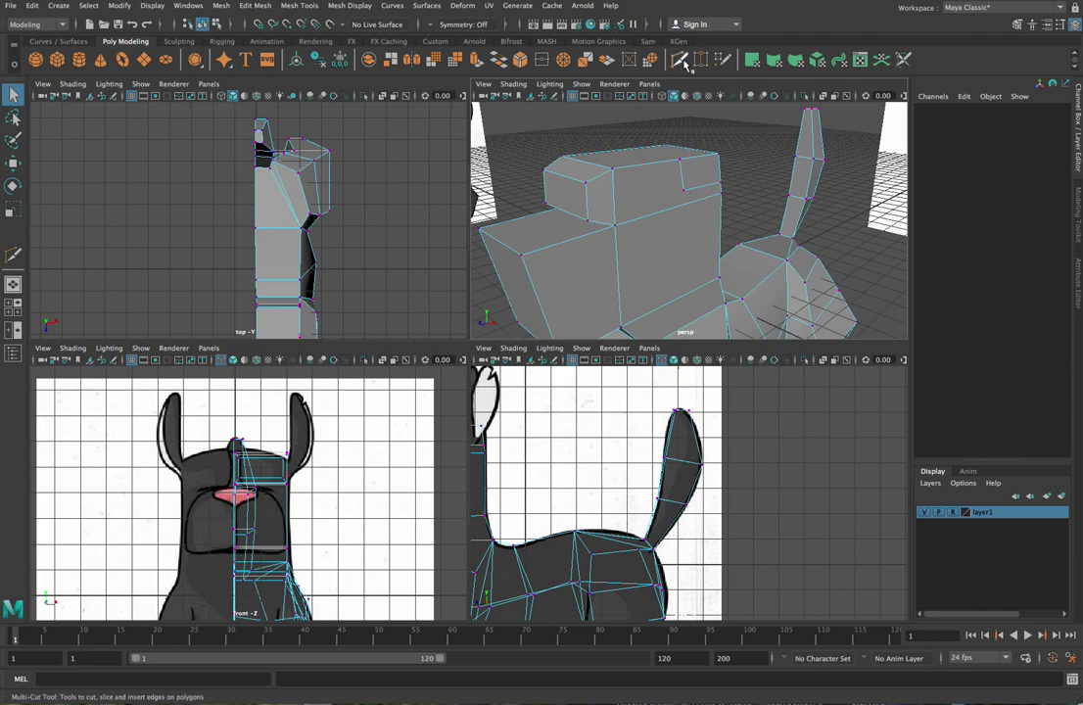
left_click(679, 61)
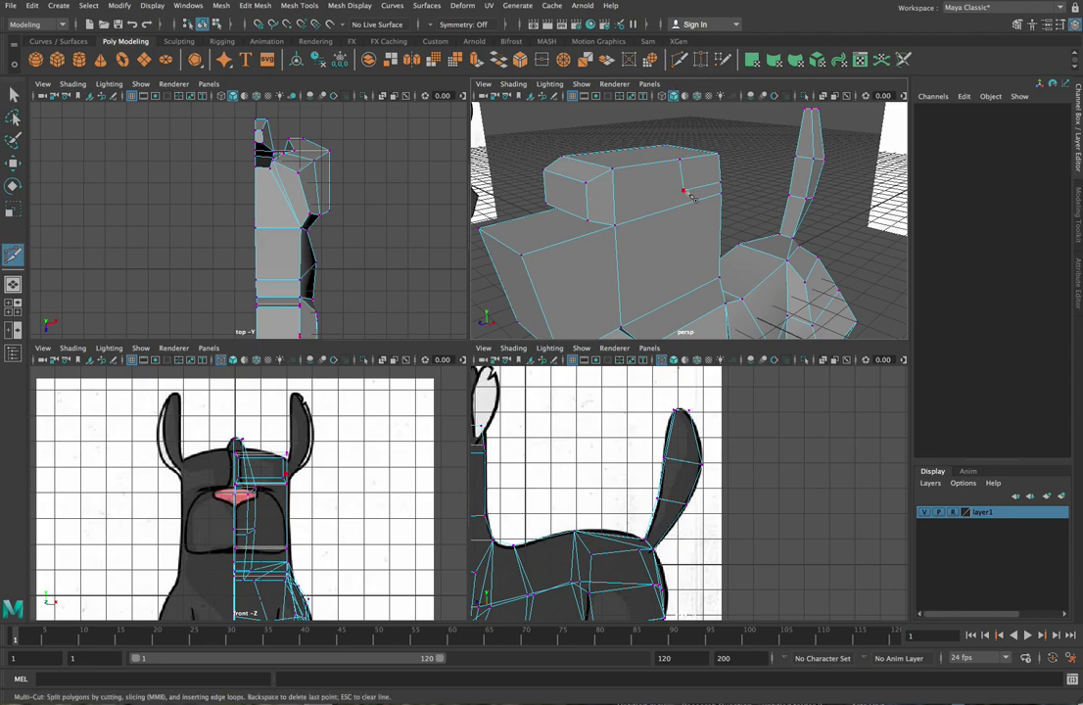
left_click(686, 192)
left_click(615, 226)
- Extrude the ear base face a short distance outward from the side of the head
left_click_drag(756, 210, 704, 206, "alt")
right_click_drag(661, 172, 718, 191)
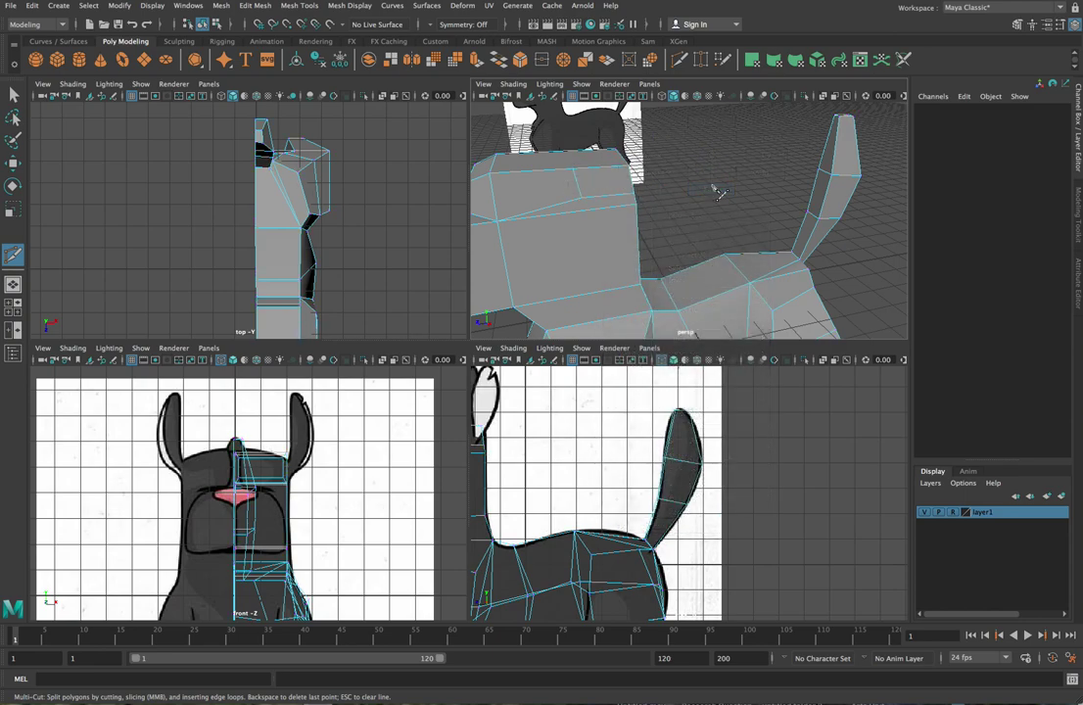
key("q")
left_click(601, 179)
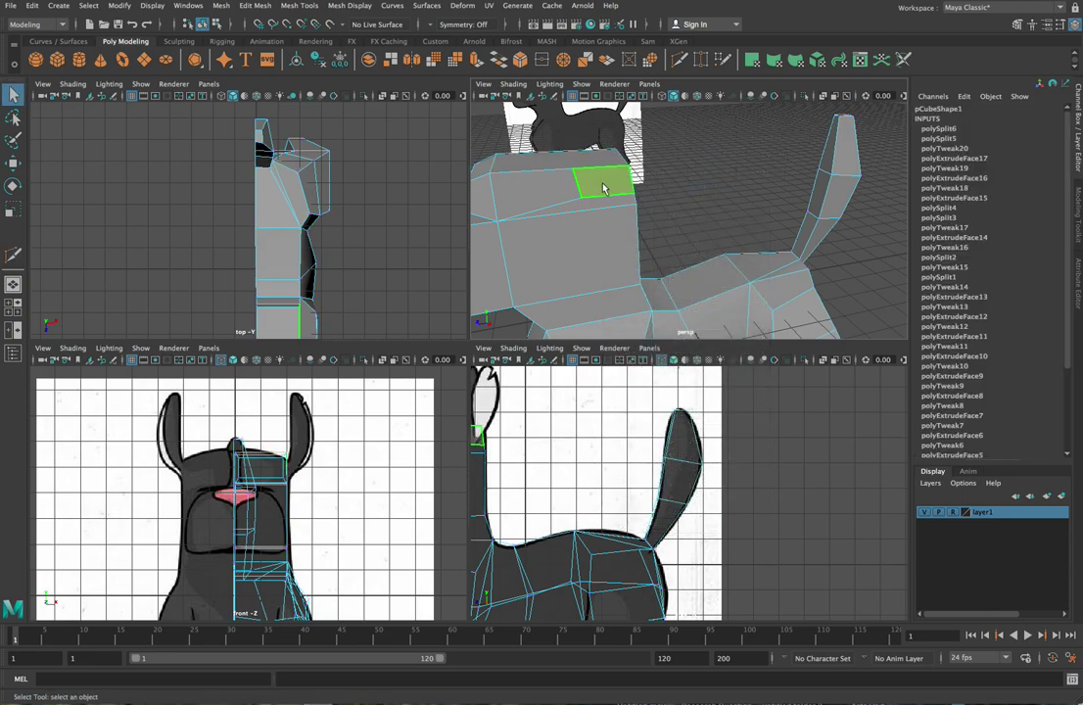
left_click(607, 327)
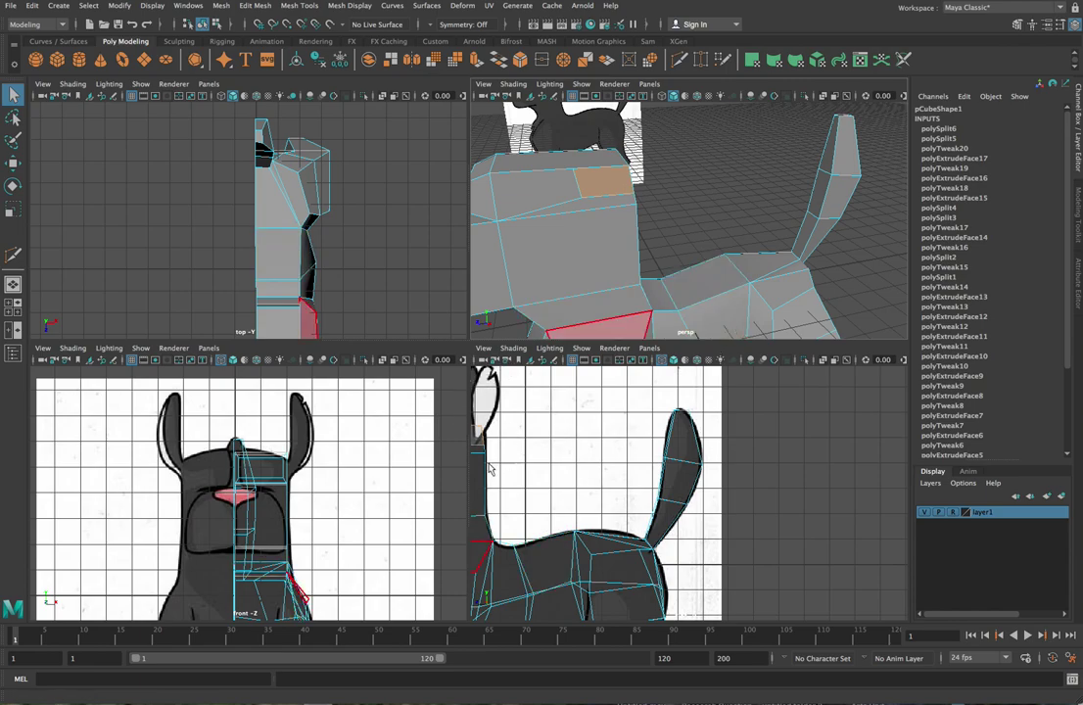
left_click(594, 182)
left_click(694, 181)
left_click(614, 184)
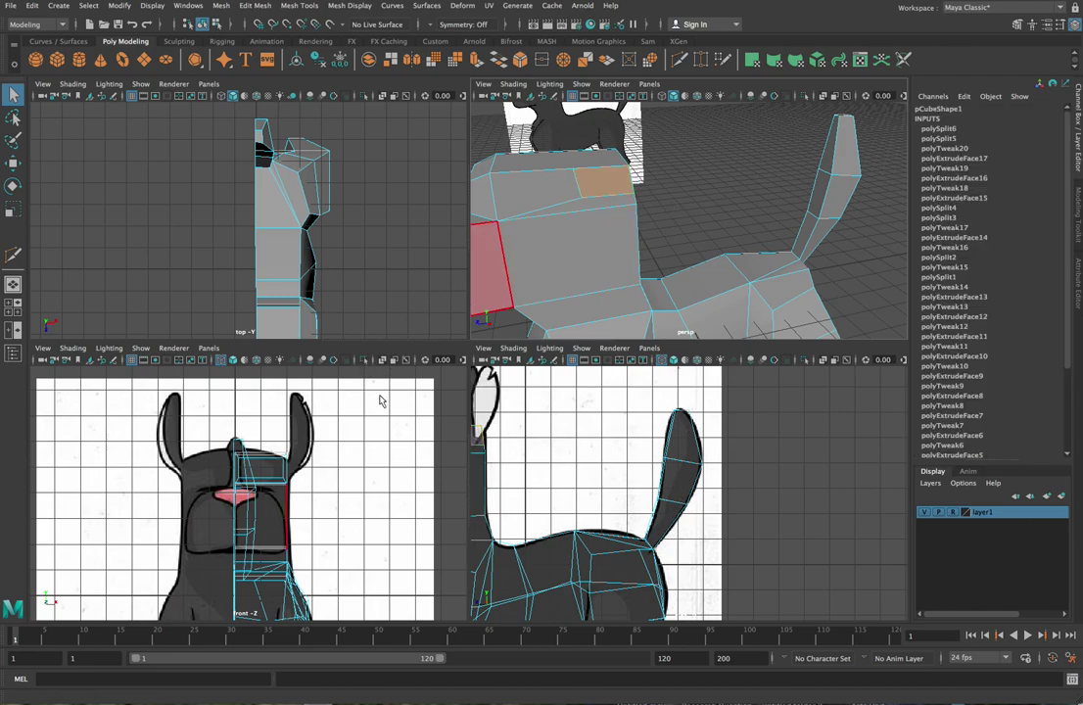
key("w")
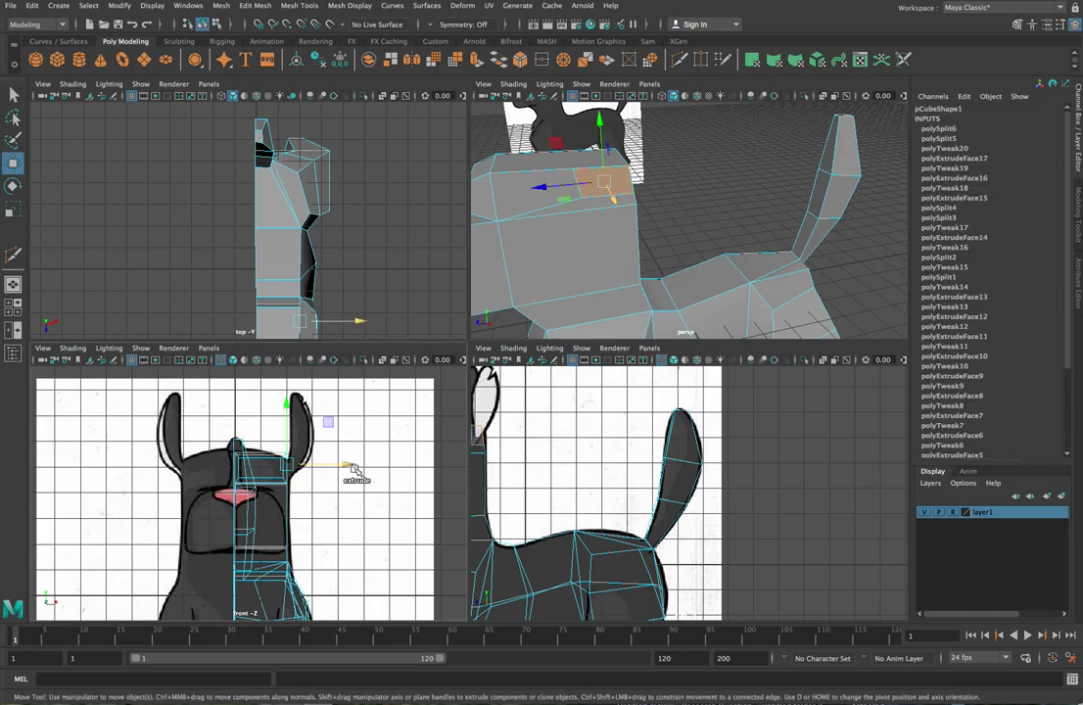
left_click_drag(351, 470, 361, 466, "shift")
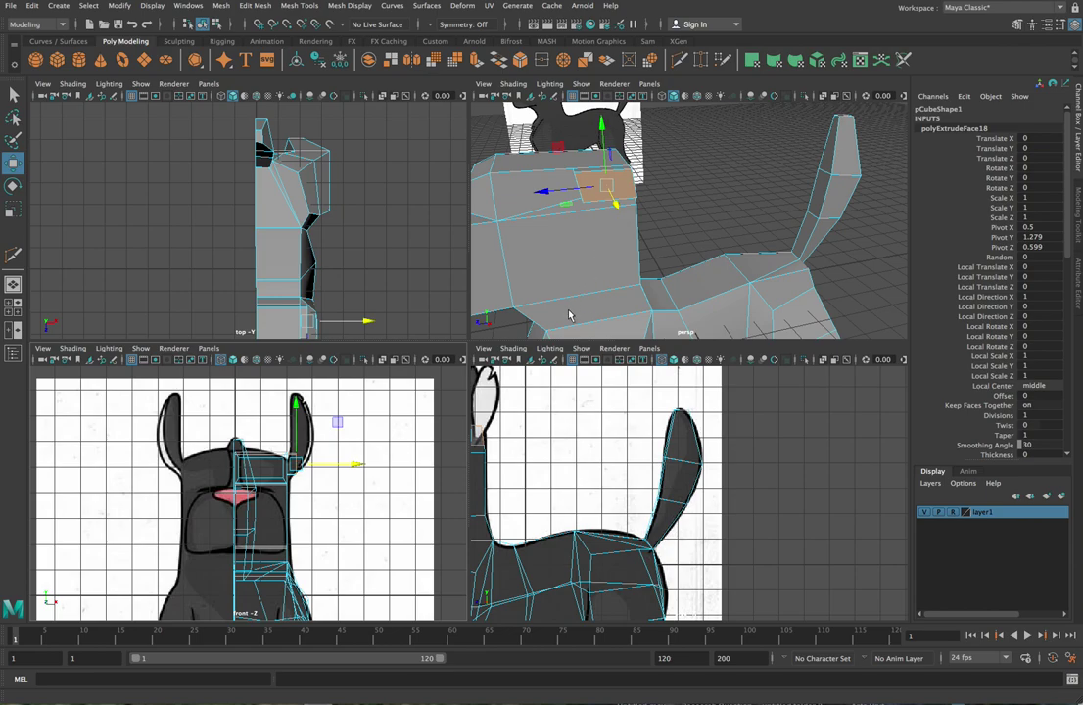
- Tilt the extruded ear face and move it slightly inward and down onto the ear's root in the front reference
key("e")
left_click_drag(365, 484, 371, 446)
key("w")
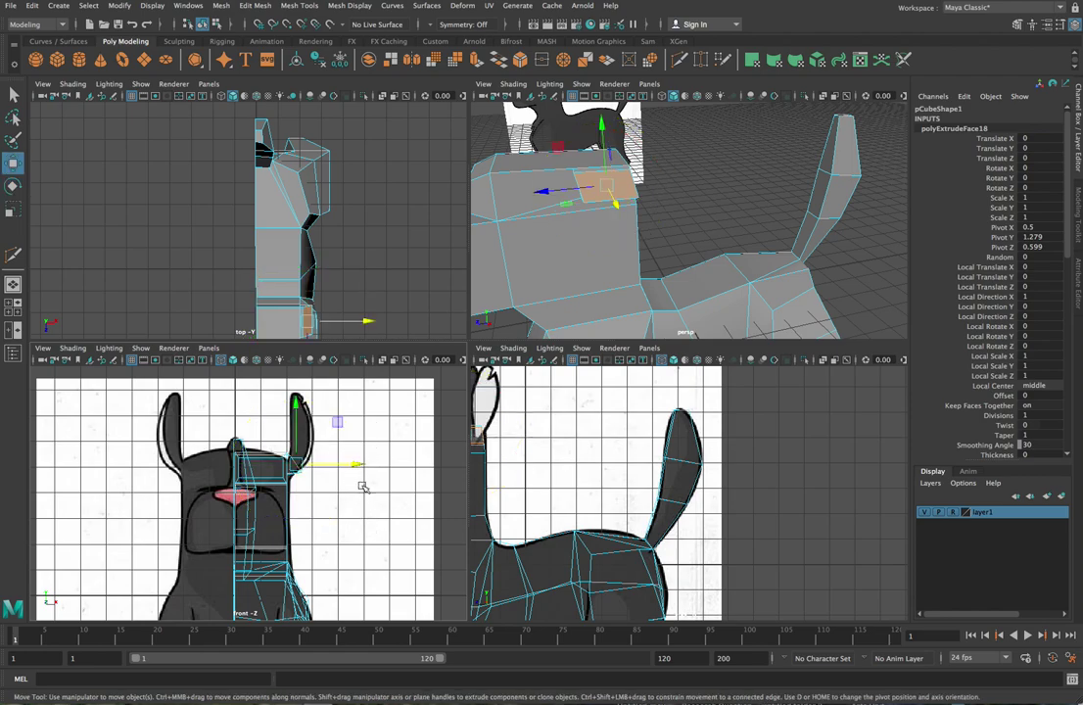
key("e")
key("r")
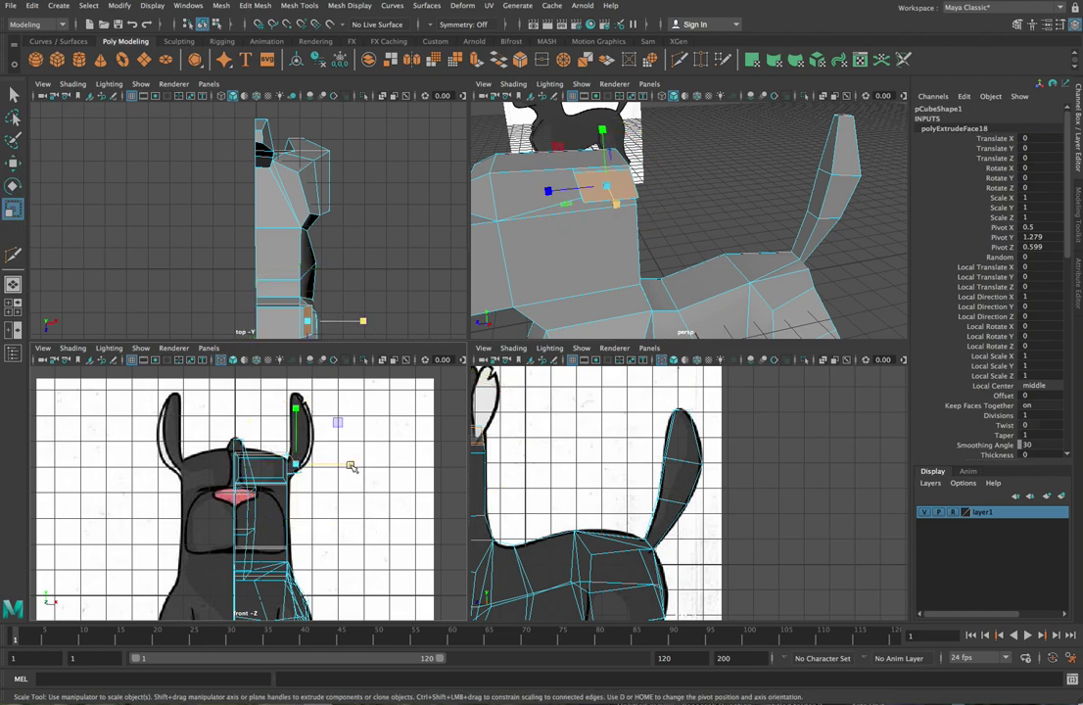
left_click(352, 467)
left_click_drag(352, 467, 337, 467)
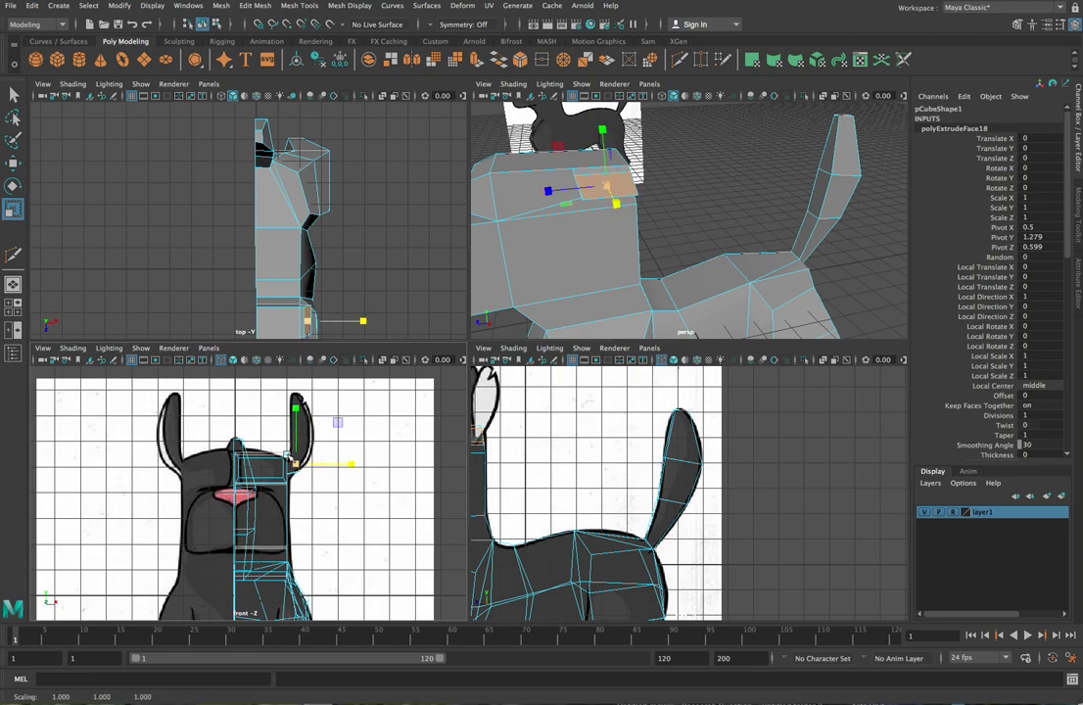
scroll(353, 445, "up", 5)
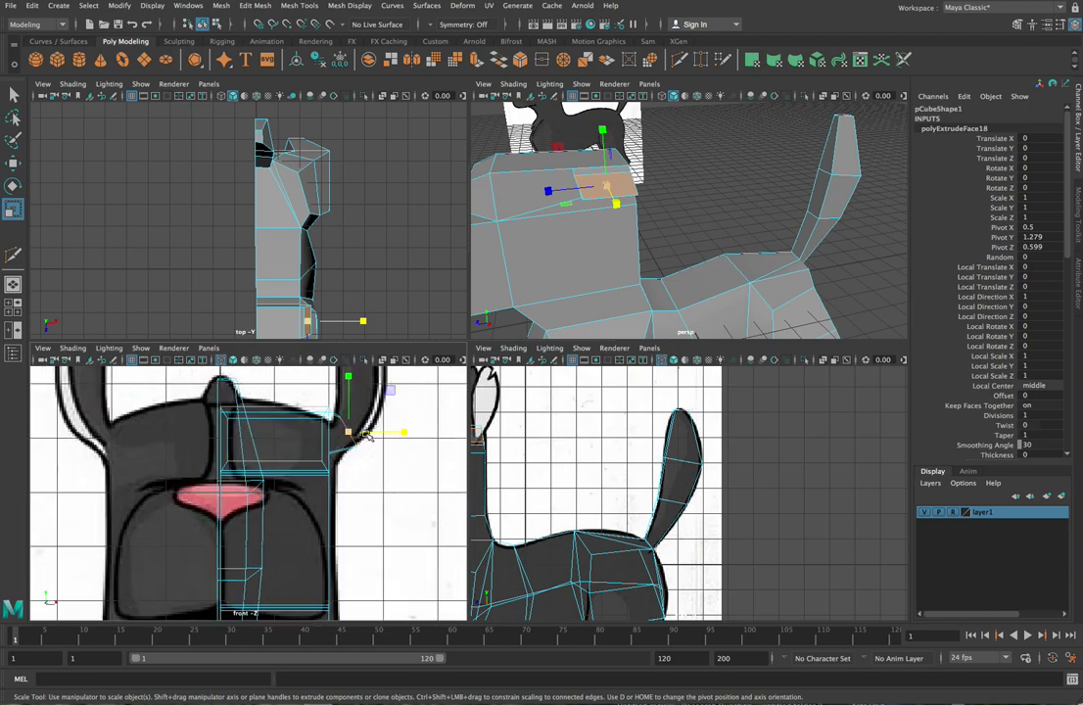
key("w")
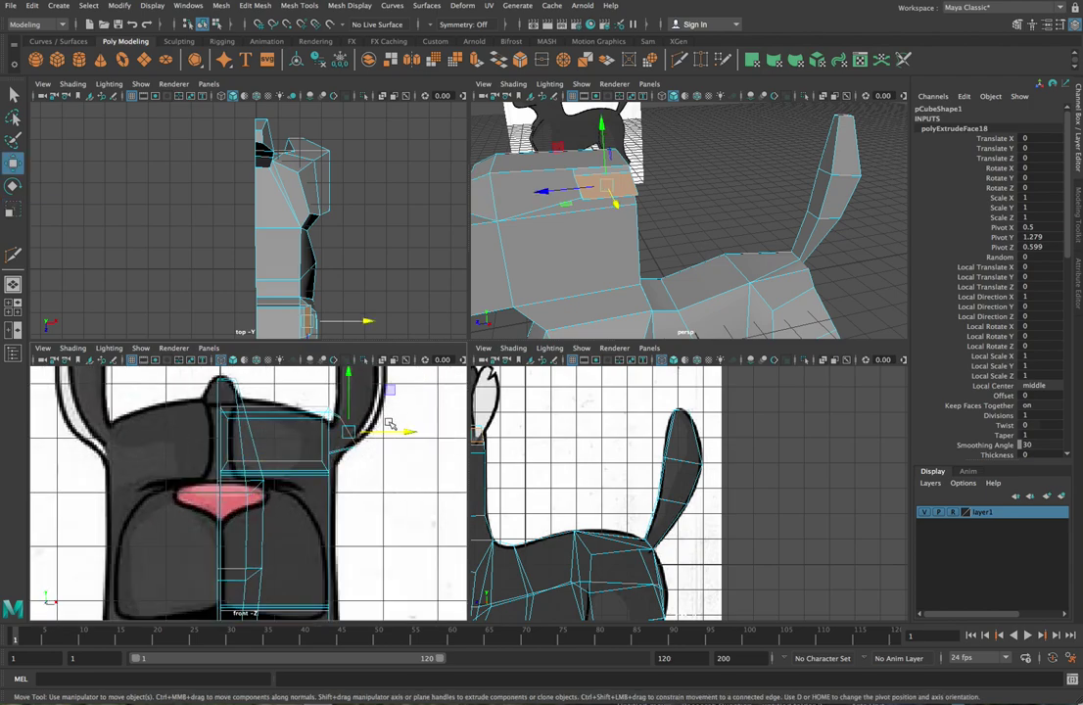
left_click_drag(348, 432, 349, 444)
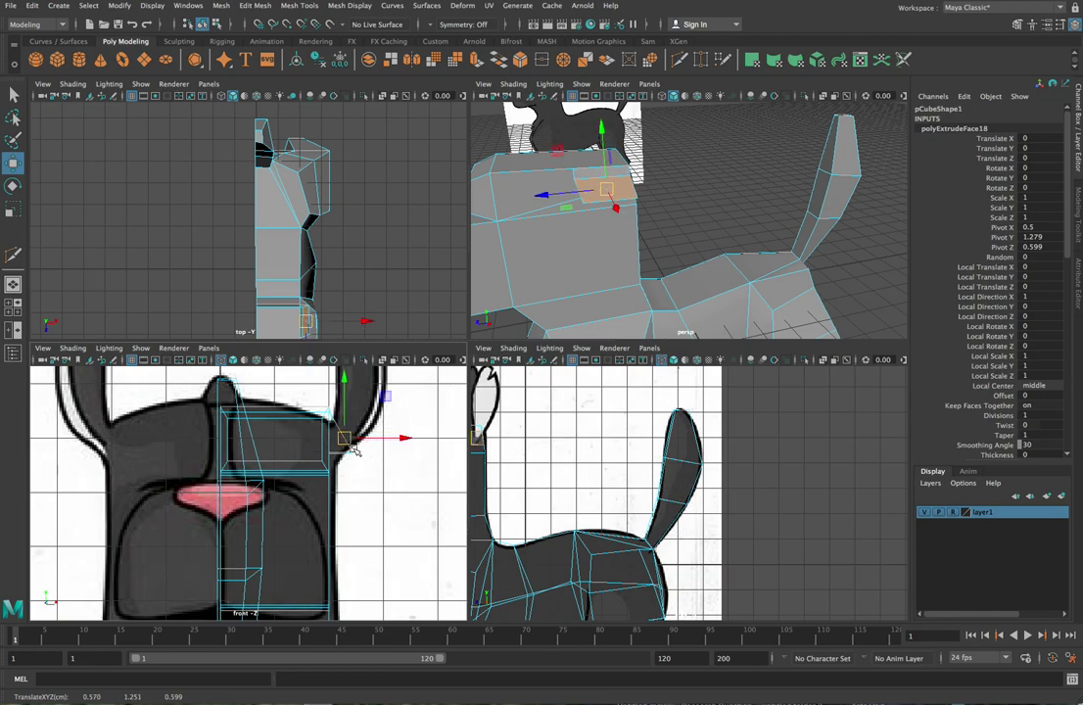
- Move the lower vertices of the extruded ear face and of its base down to follow the head outline in the front reference
right_click_drag(367, 472, 333, 394)
left_click_drag(341, 439, 385, 457)
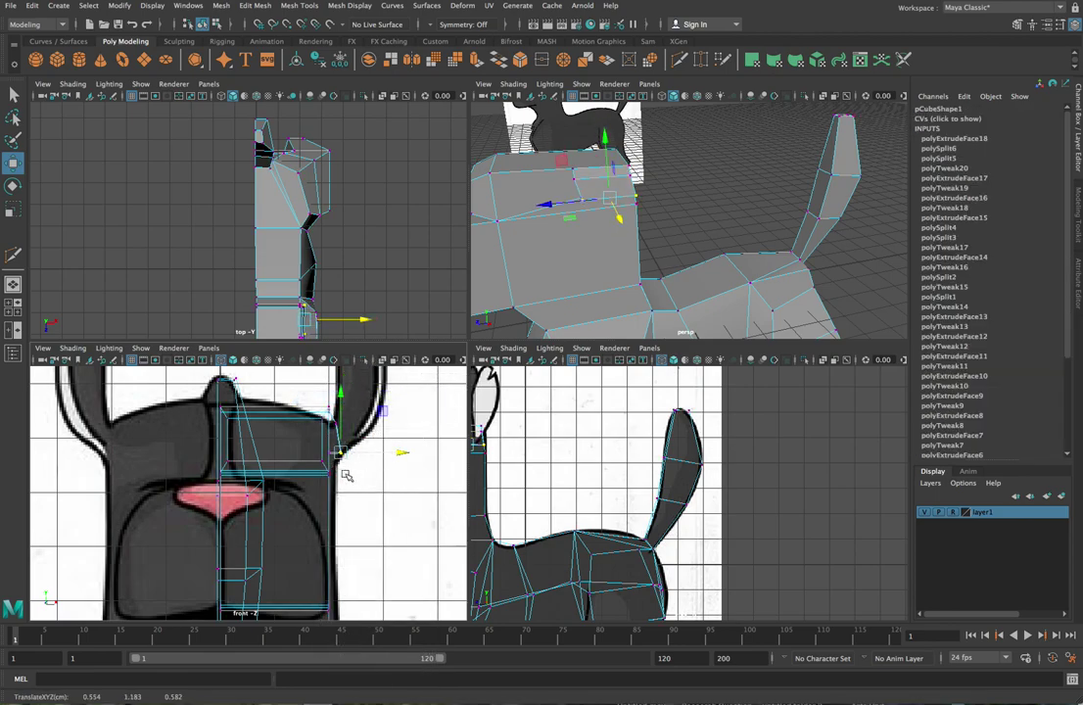
left_click(344, 474)
left_click_drag(329, 447, 343, 467)
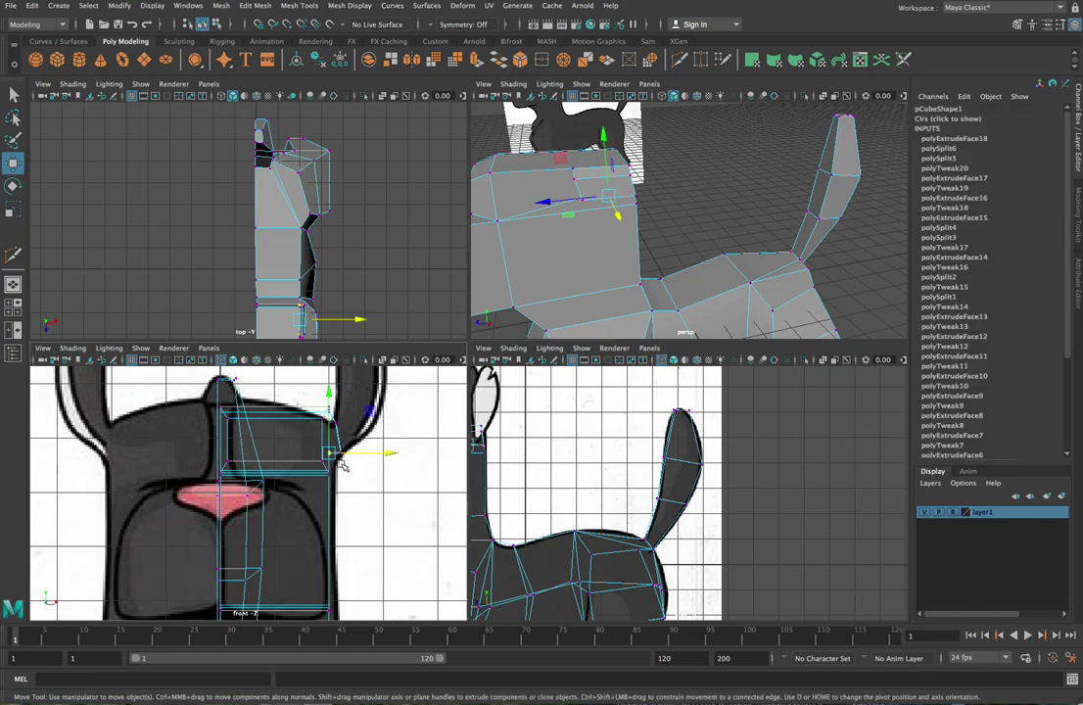
left_click_drag(330, 395, 331, 407)
left_click_drag(694, 242, 740, 210, "alt")
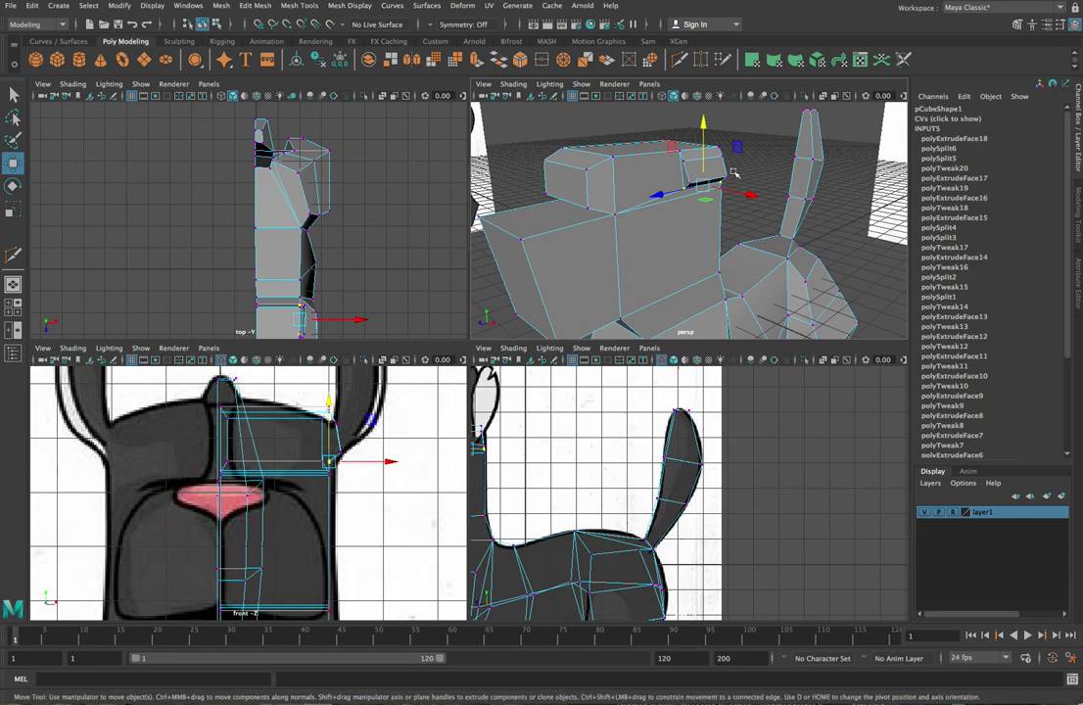
left_click(686, 162)
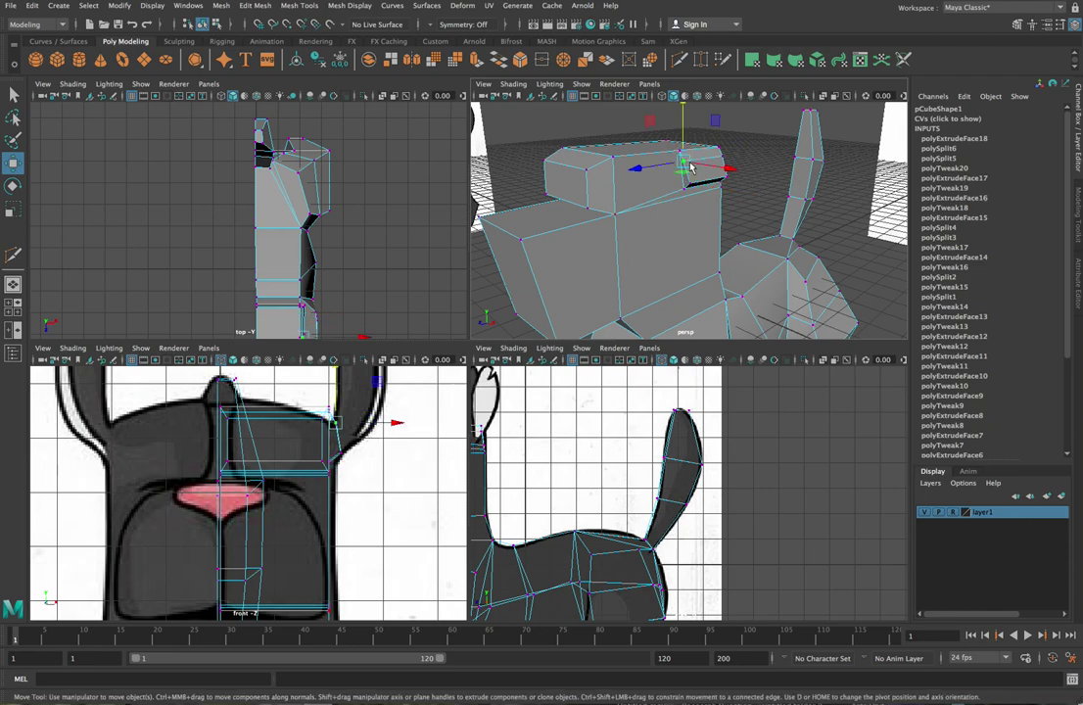
- Extrude the outer ear face outward to the outer edge of the ear in the front reference
left_click(751, 196)
right_click_drag(747, 169, 756, 208)
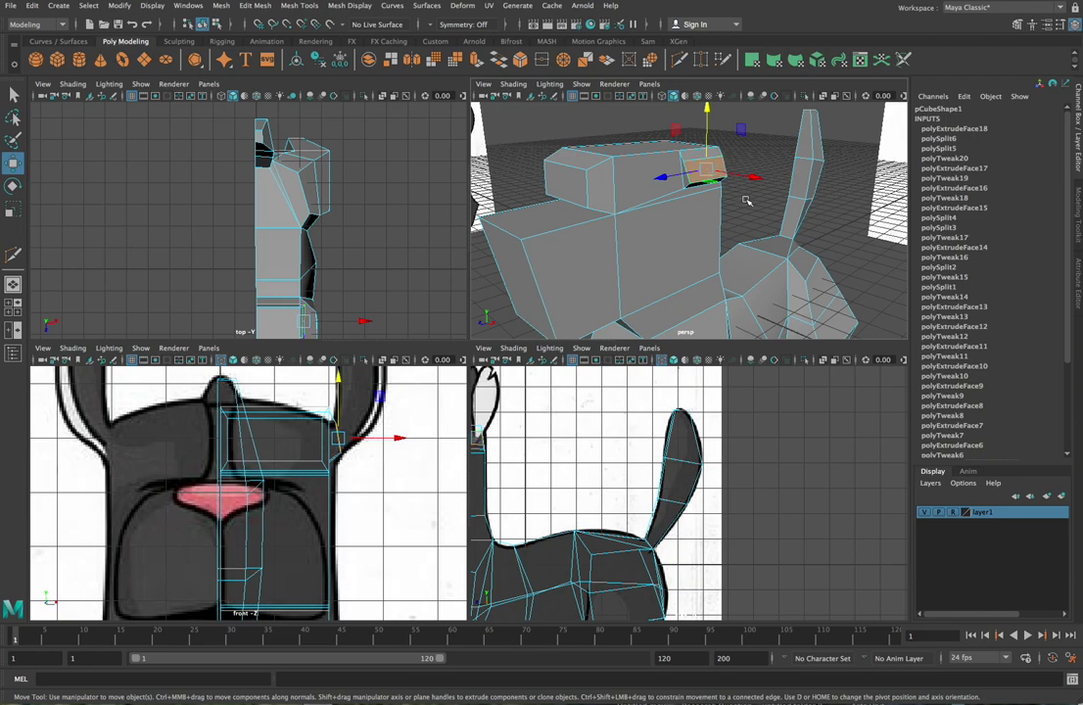
left_click_drag(672, 280, 716, 265, "alt")
left_click_drag(858, 172, 882, 172, "shift")
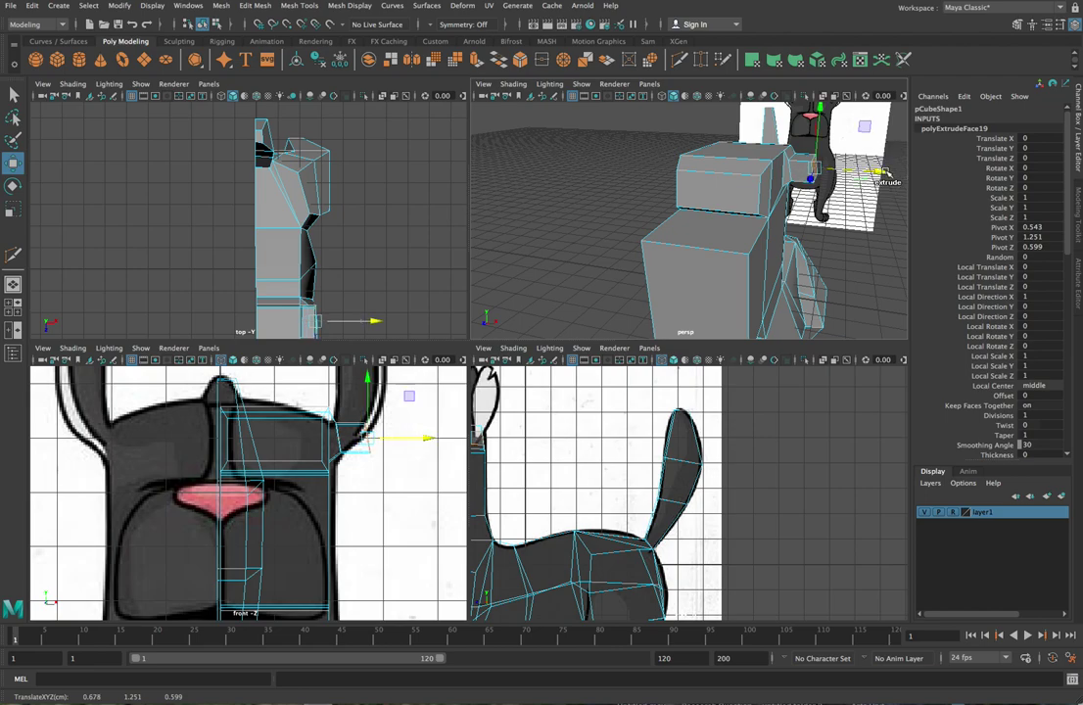
- Move the upper vertices of the ear's end face inward and up to the inner edge of the reference ear
right_click(819, 146)
left_click(819, 146)
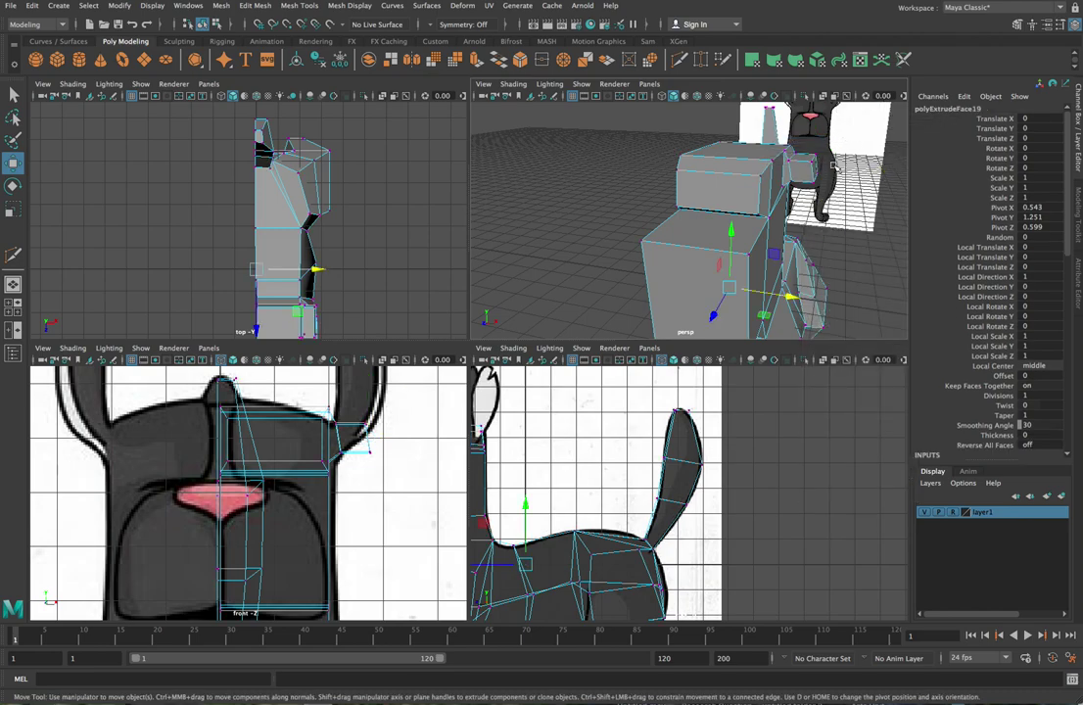
left_click_drag(789, 130, 824, 157)
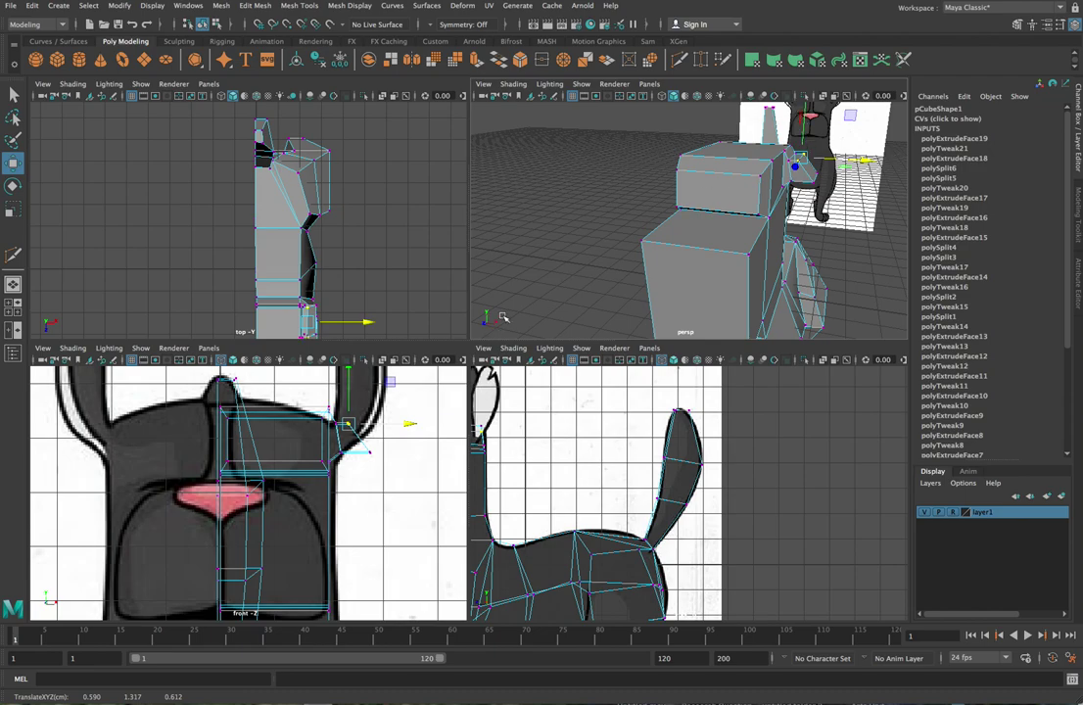
left_click_drag(350, 386, 349, 369)
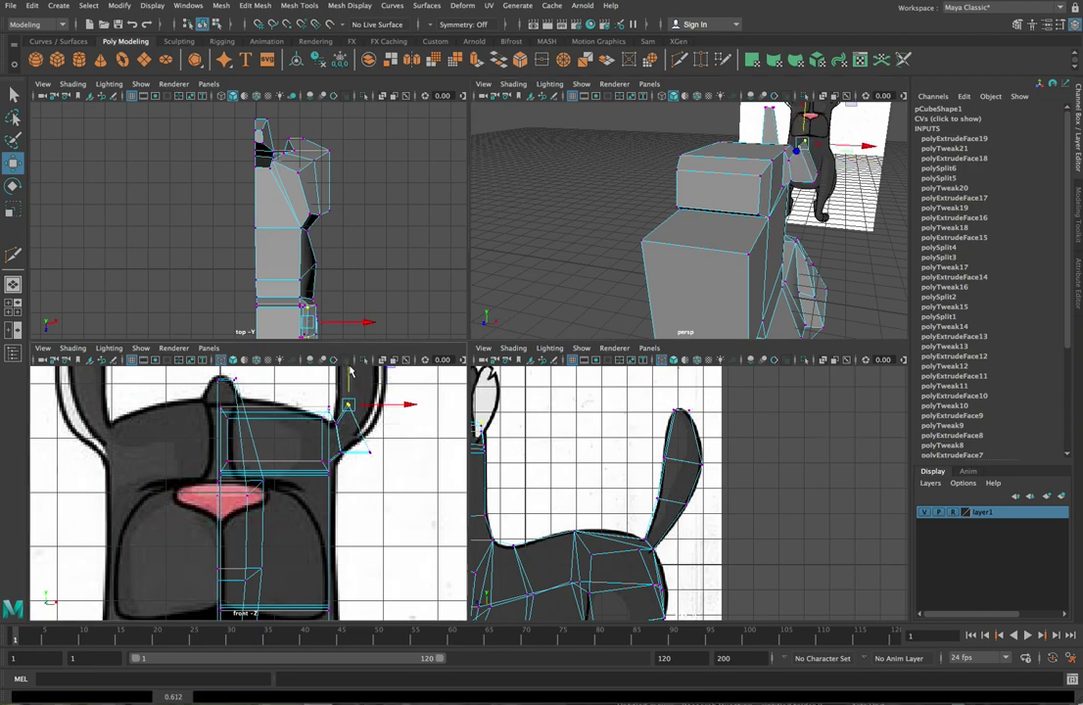
left_click_drag(406, 405, 395, 409)
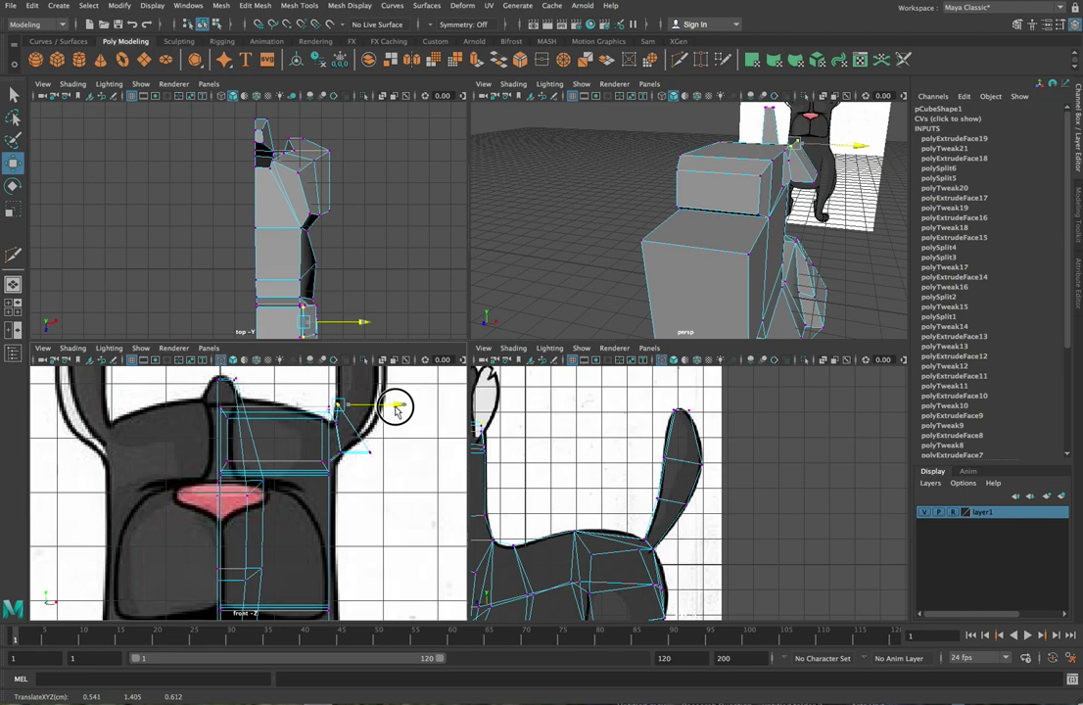
- Move the lower vertices of the ear's end face up and outward onto the outer edge of the reference ear
left_click(368, 452)
left_click_drag(433, 455, 419, 452)
left_click_drag(353, 392, 355, 382)
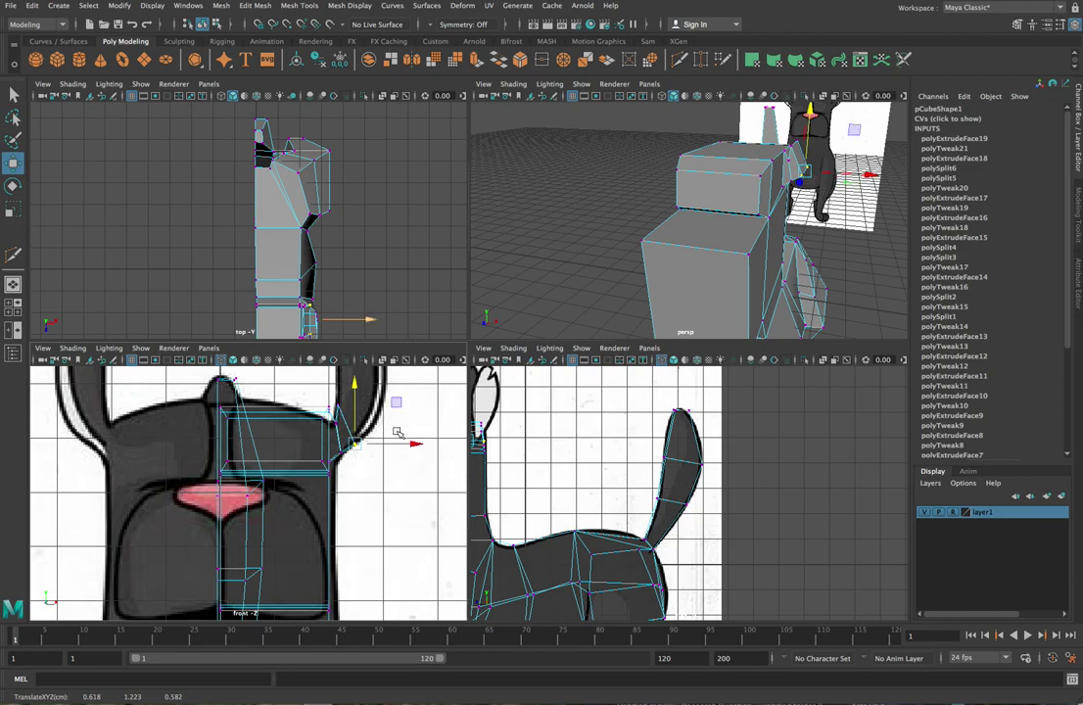
left_click_drag(355, 393, 355, 374)
left_click_drag(415, 428, 425, 427)
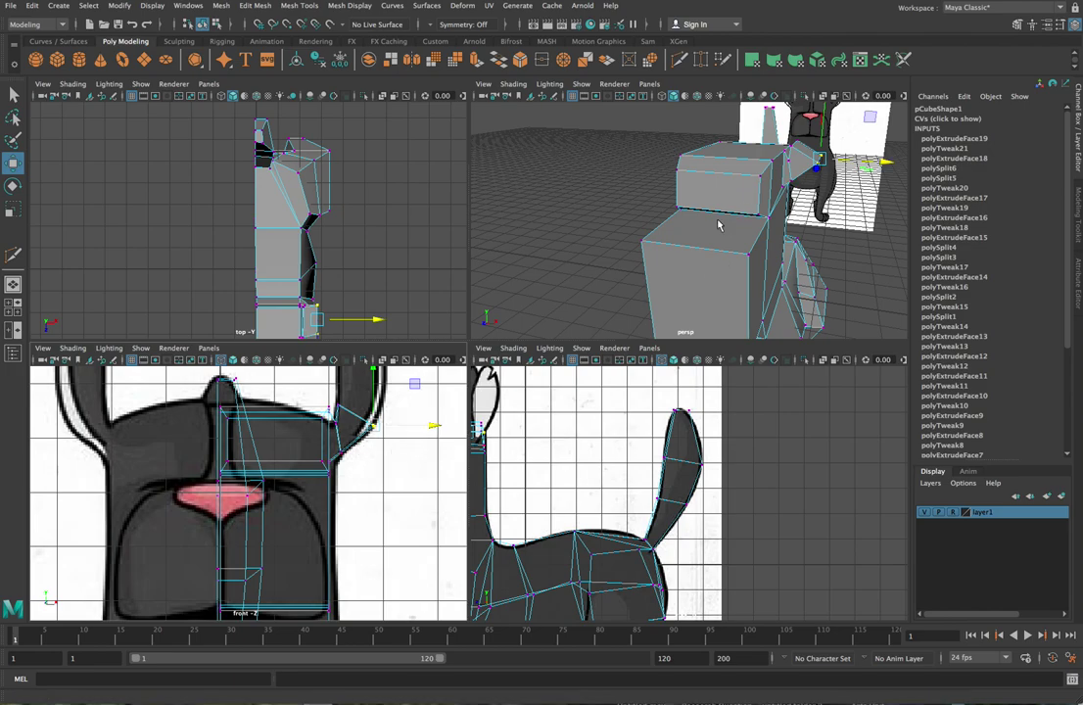
- Extrude the ear's upper face upward to about the middle of the ear in the front reference
left_click_drag(770, 242, 770, 224, "alt")
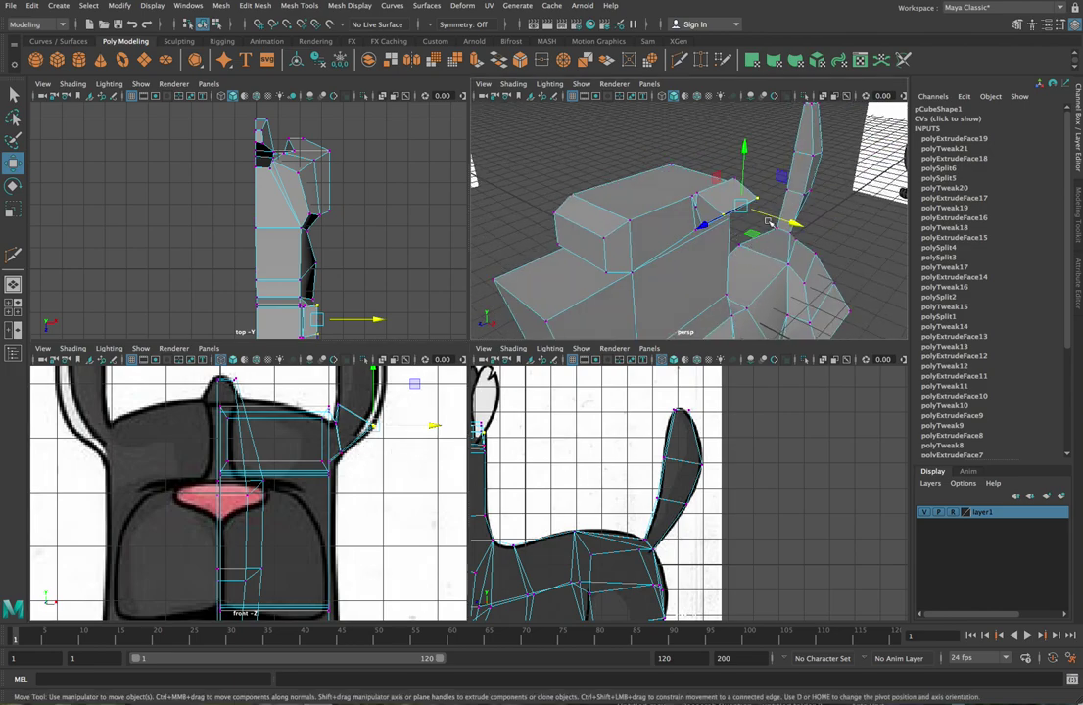
right_click_drag(600, 167, 636, 176)
left_click(713, 196)
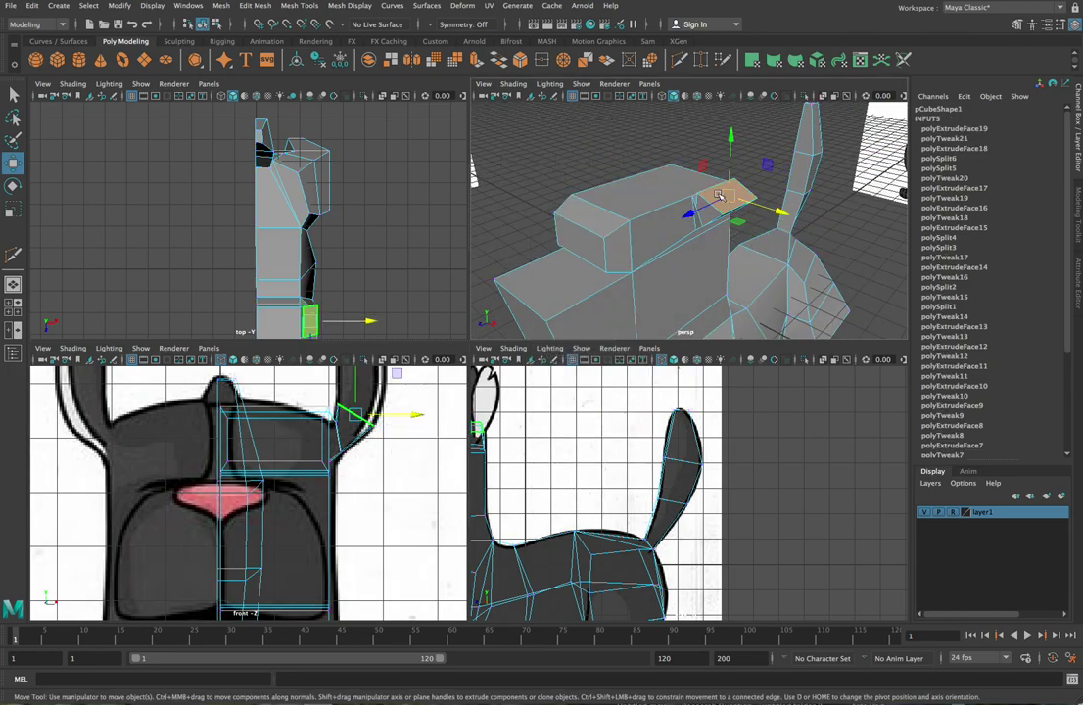
key("ctrl+e")
left_click_drag(726, 133, 739, 93)
middle_click_drag(363, 436, 346, 556, "alt")
mouse_move(338, 421)
left_mouse_down()
mouse_move(342, 353)
mouse_move(339, 430)
mouse_move(345, 415)
left_mouse_up()
- Adjust the inner and outer vertices at the top of the new ear section to fit the front reference outline
left_click(377, 490)
mouse_move(376, 436)
right_mouse_down()
mouse_move(358, 412)
mouse_move(375, 437)
right_mouse_up()
left_click_drag(346, 469, 430, 481)
left_click_drag(303, 447, 331, 474)
left_click_drag(319, 403, 319, 421)
left_click(414, 443)
- Extrude the ear's top face straight up to just below the ear tip in the front reference
right_click_drag(634, 145, 737, 157)
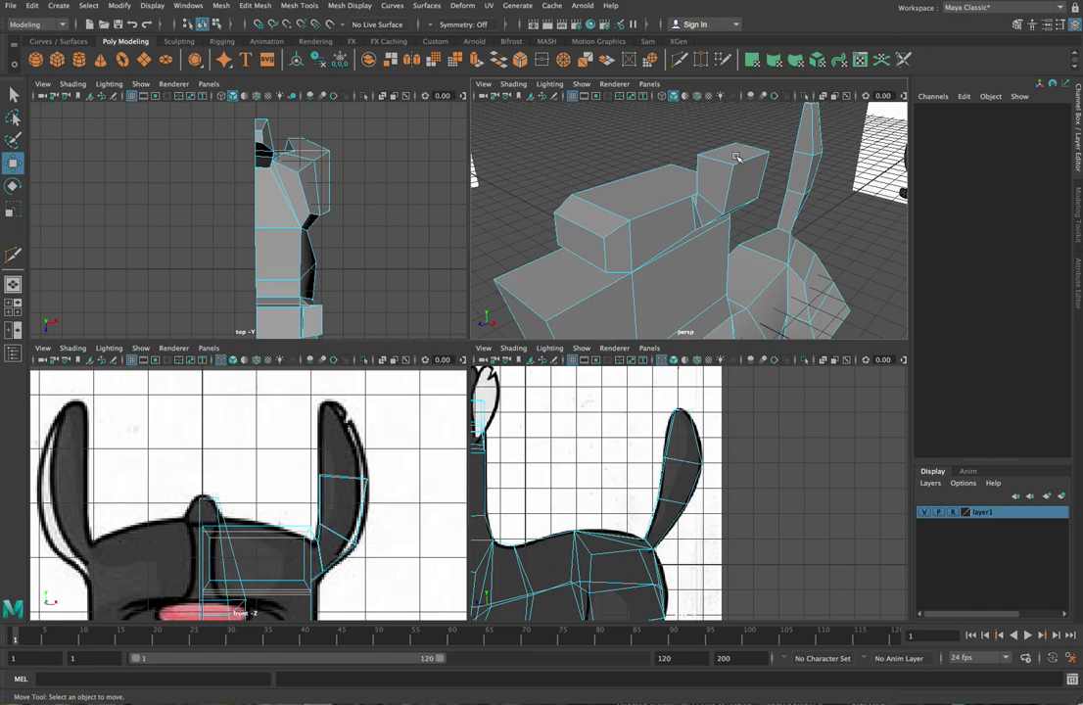
mouse_move(739, 153)
right_mouse_down()
mouse_move(749, 159)
mouse_move(747, 114)
mouse_move(752, 186)
mouse_move(737, 148)
right_mouse_up()
left_click(729, 157)
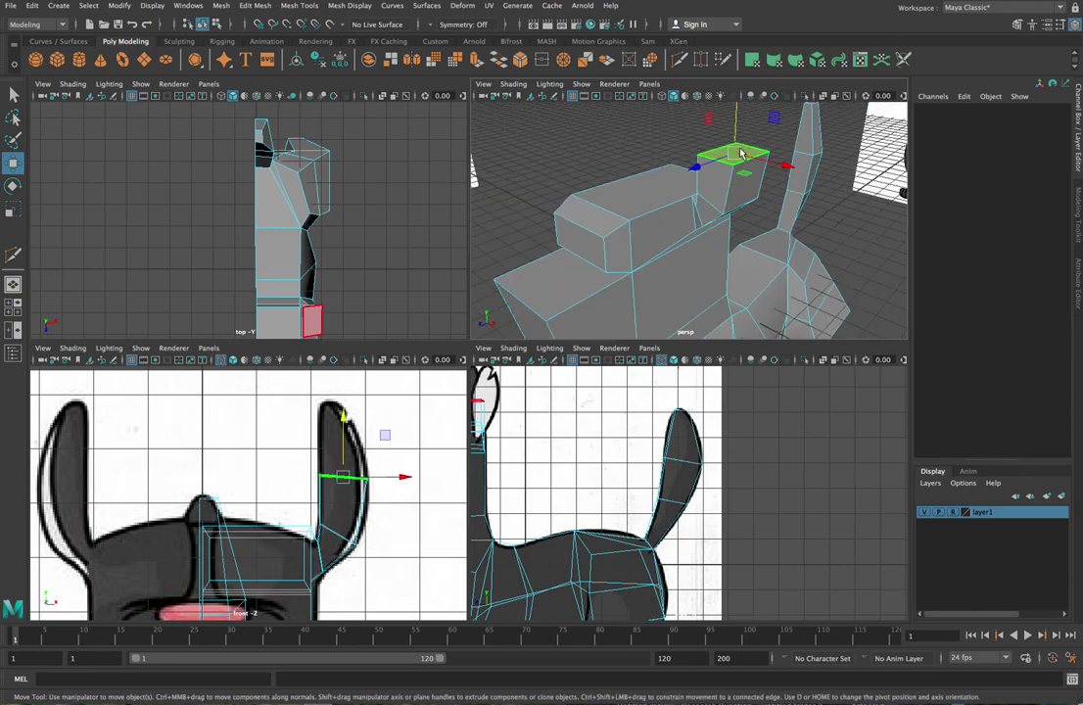
key("ctrl+e")
left_click_drag(344, 429, 342, 369)
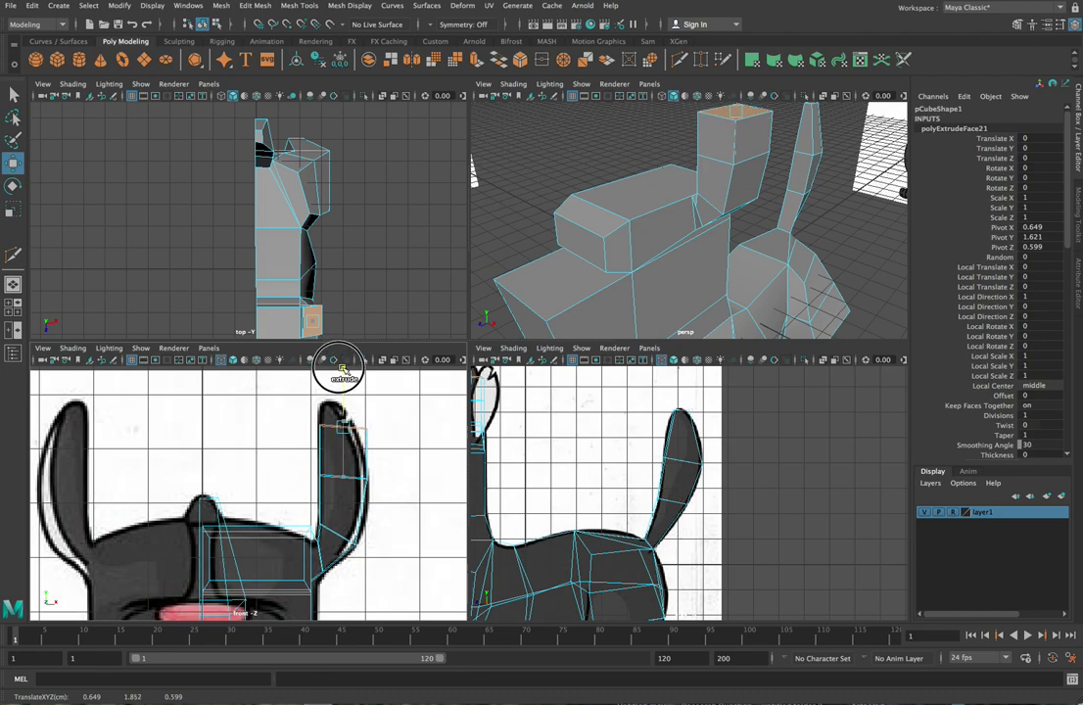
- Move the outer vertices at the top of this ear section inward to the reference ear's outer edge
left_click(407, 453)
right_click_drag(402, 399, 341, 399)
left_click(351, 421)
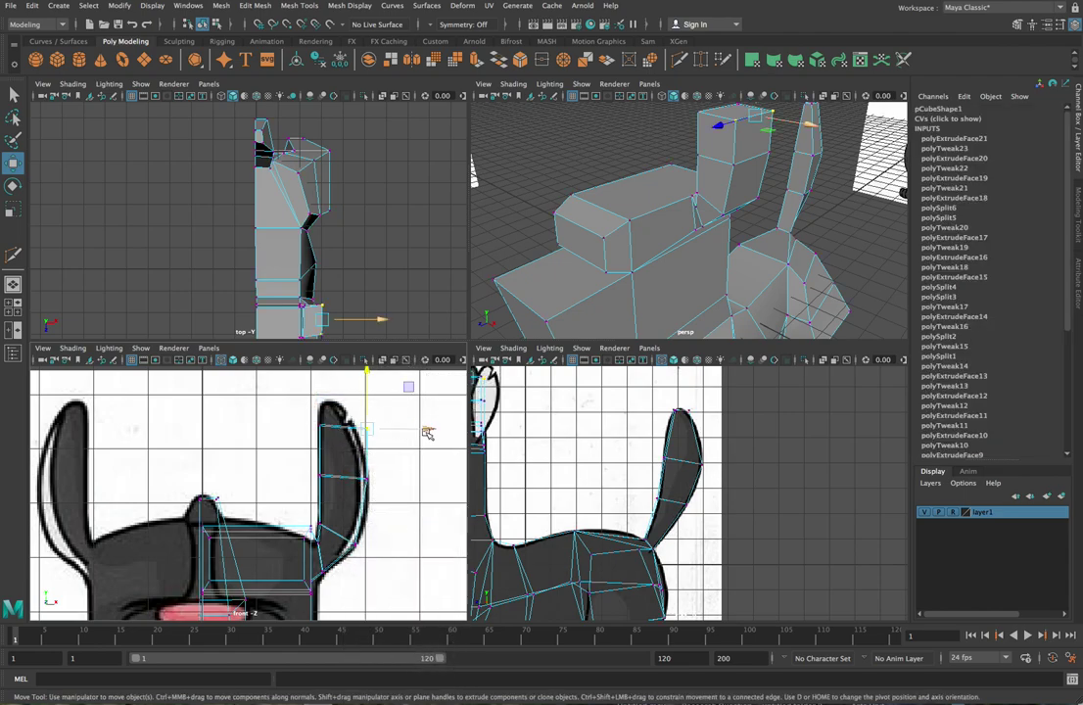
left_click(414, 430)
left_click(392, 405)
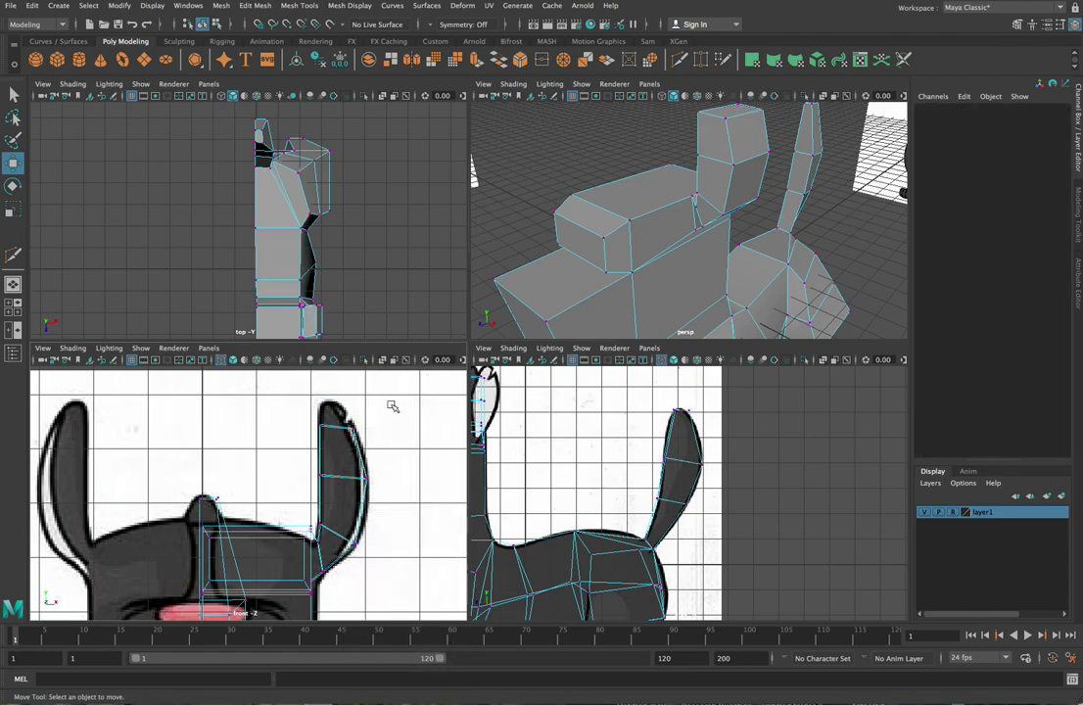
- Extrude the ear's top face up to the tip of the ear in the front reference
right_click_drag(636, 134, 720, 113)
scroll(721, 114, "down", 3)
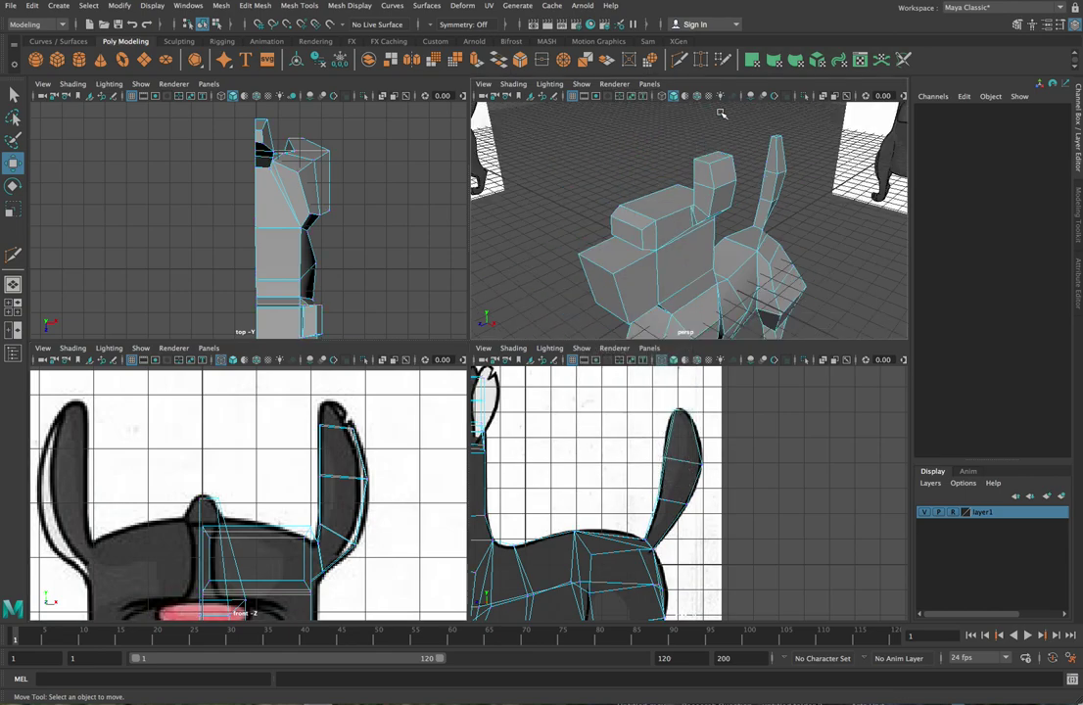
left_click(715, 159)
left_click_drag(336, 374, 333, 352, "shift")
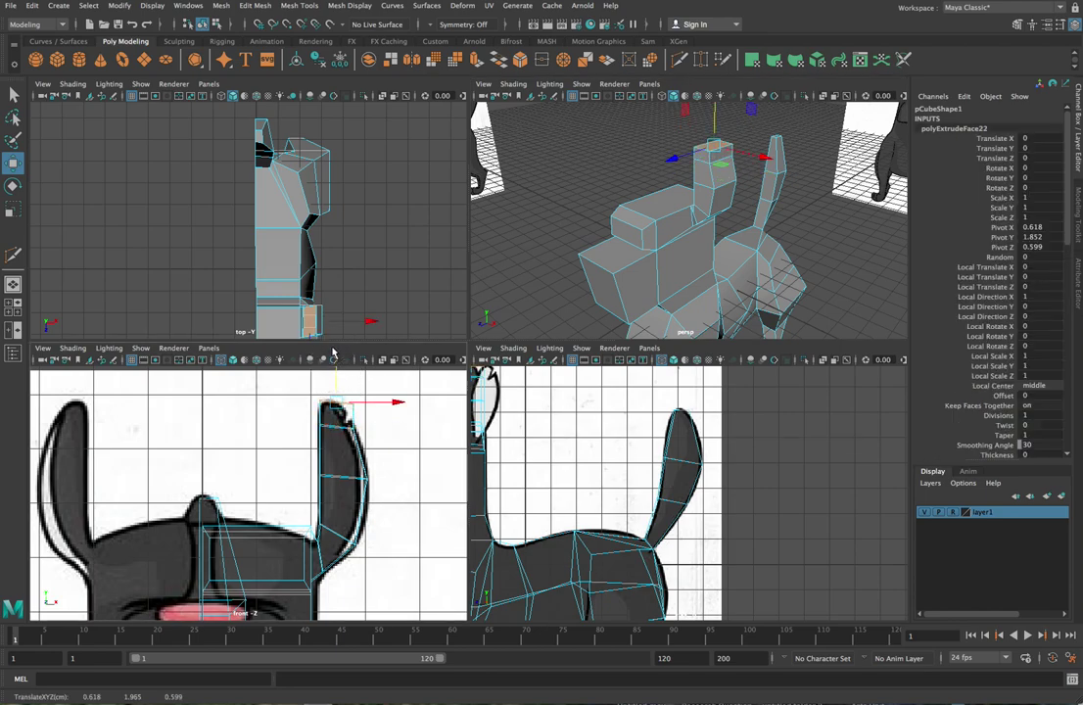
- Move the outer vertices at the ear's tip inward to taper it, and bring the head into the side view
left_click(399, 430)
right_click_drag(399, 398, 343, 402)
left_click(343, 402)
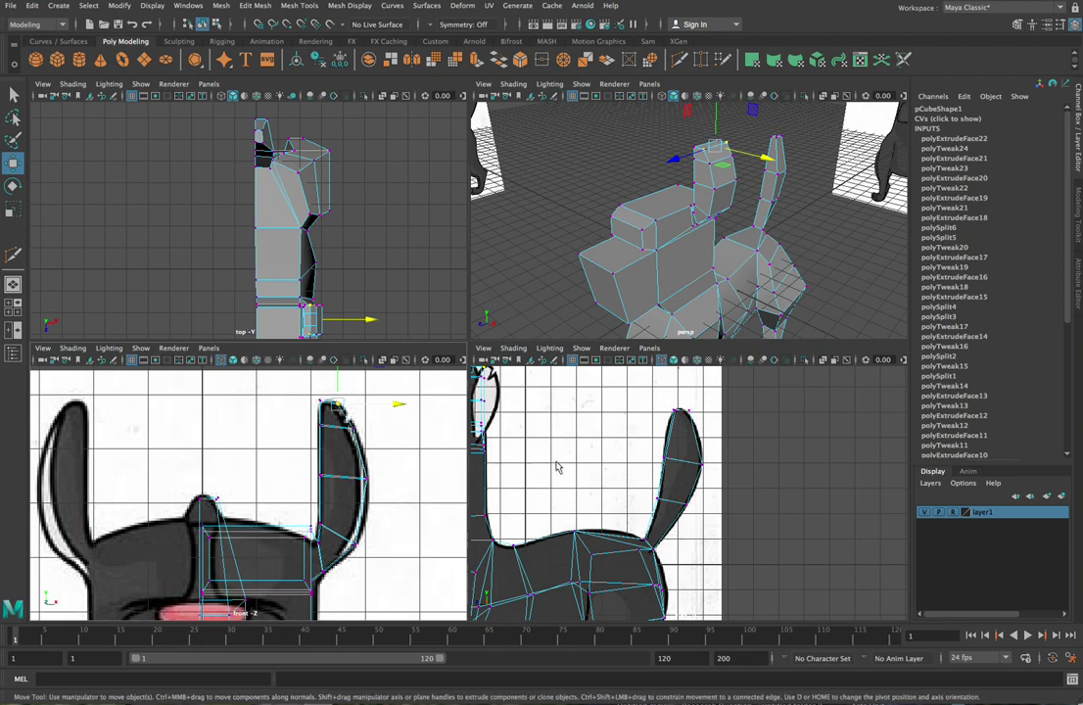
middle_click_drag(560, 470, 742, 515, "alt")
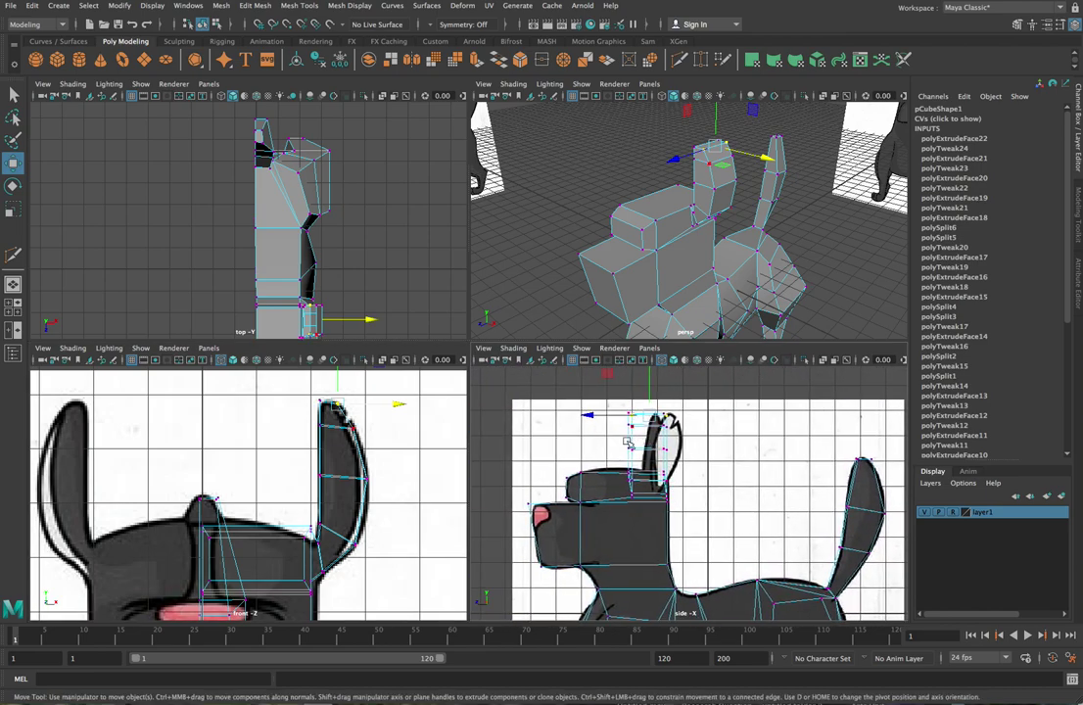
- Move the ear's rear vertices at the tip, upper and middle sections back to the reference ear's rear edge in the side view
scroll(654, 461, "up", 2)
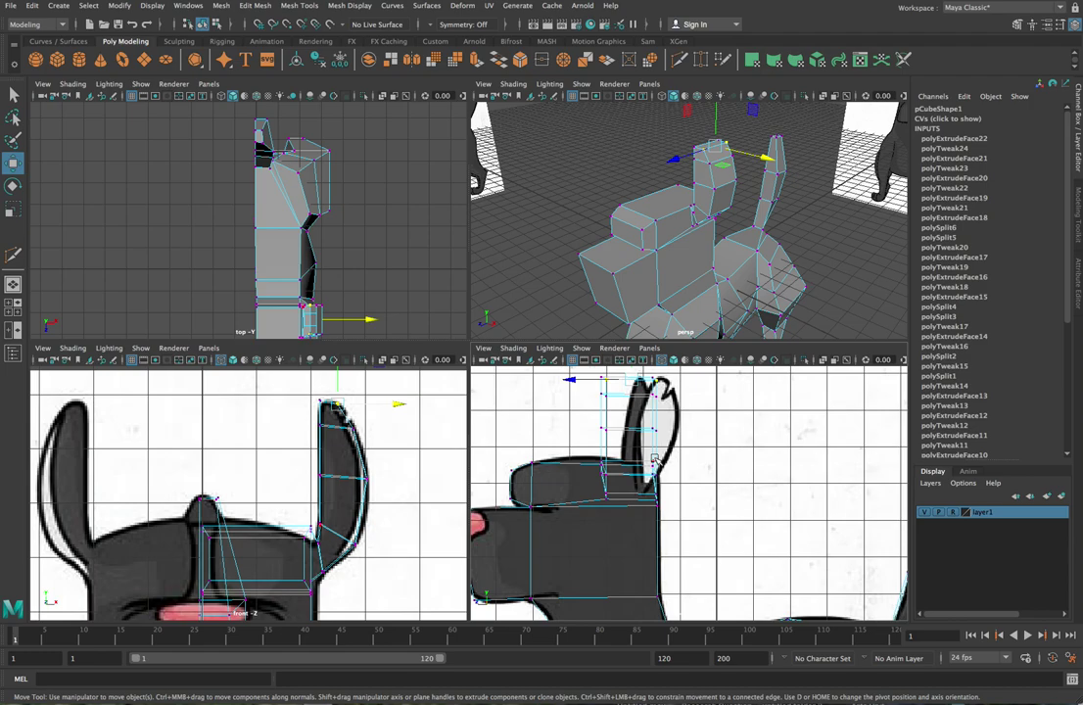
scroll(654, 458, "up", 2)
middle_click_drag(709, 454, 793, 525, "alt")
left_click(824, 446)
left_click_drag(708, 387, 733, 403)
left_click_drag(657, 393, 753, 456)
left_click_drag(659, 423, 694, 424)
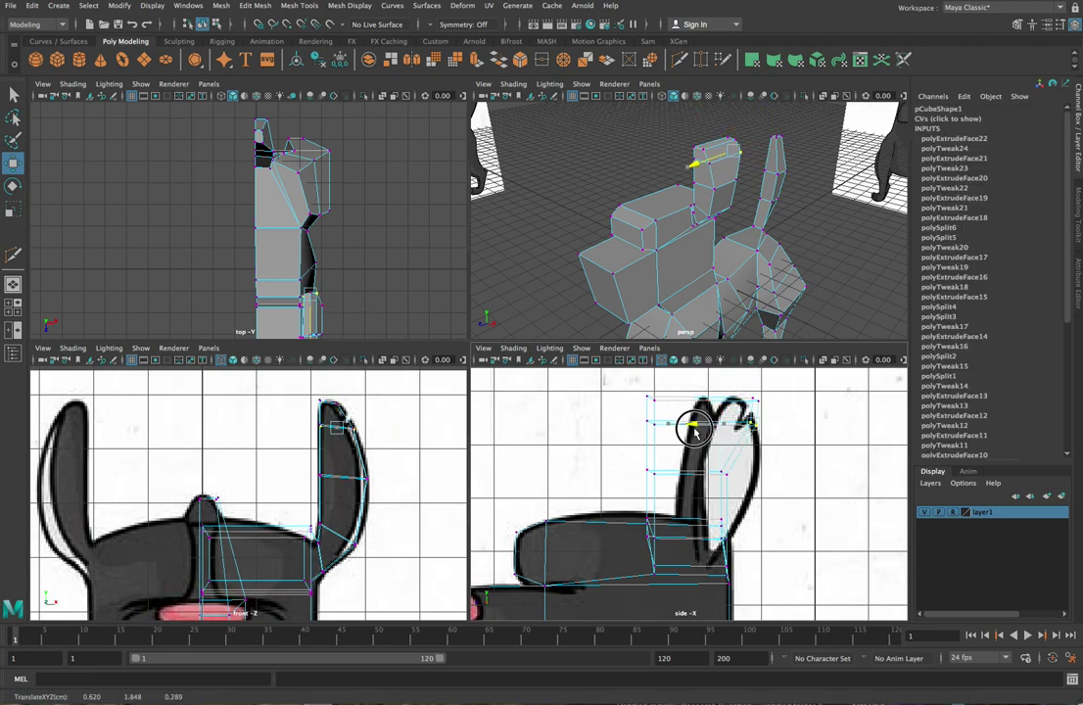
left_click_drag(714, 467, 740, 493)
left_click_drag(664, 474, 695, 475)
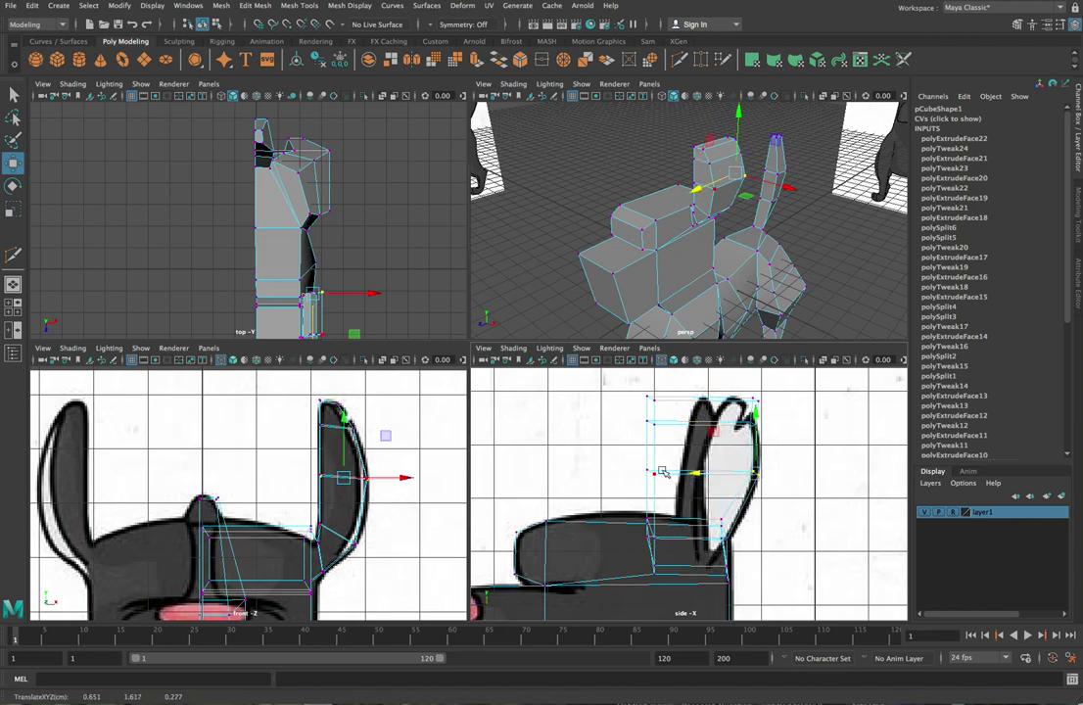
- Move the ear's front vertices at the tip, upper and middle sections back to the reference ear's front edge
left_click_drag(631, 386, 674, 416)
left_click(674, 420)
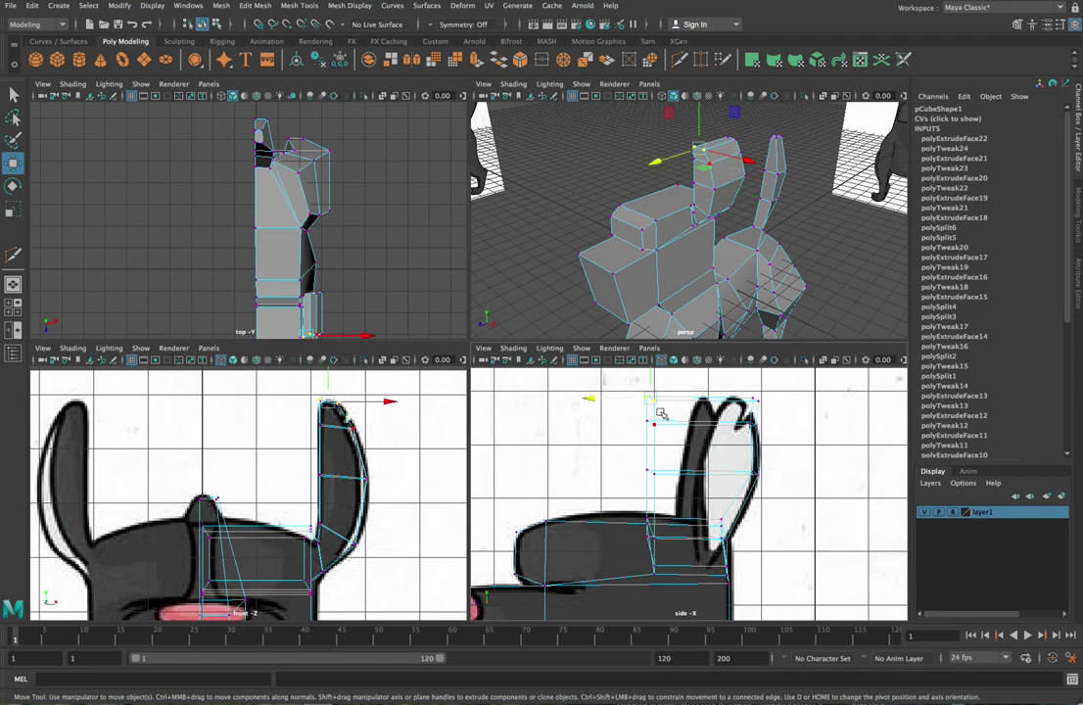
left_click_drag(588, 399, 671, 404)
left_click_drag(768, 411, 713, 425)
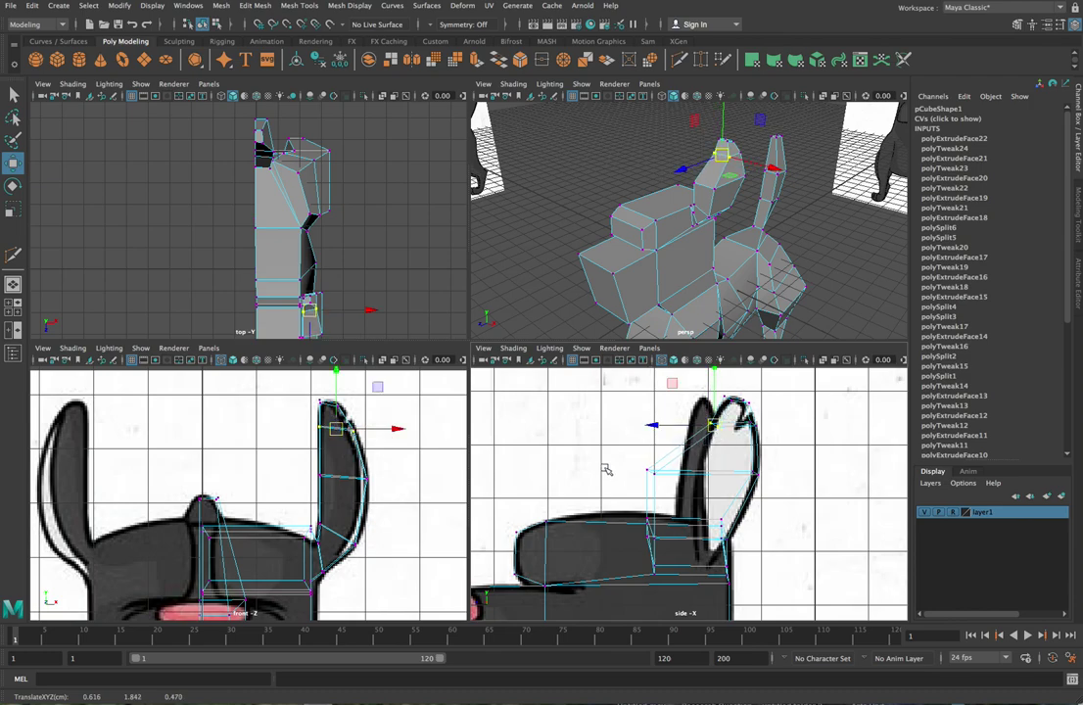
mouse_move(661, 480)
left_mouse_down()
mouse_move(647, 468)
mouse_move(623, 474)
mouse_move(643, 474)
left_mouse_up()
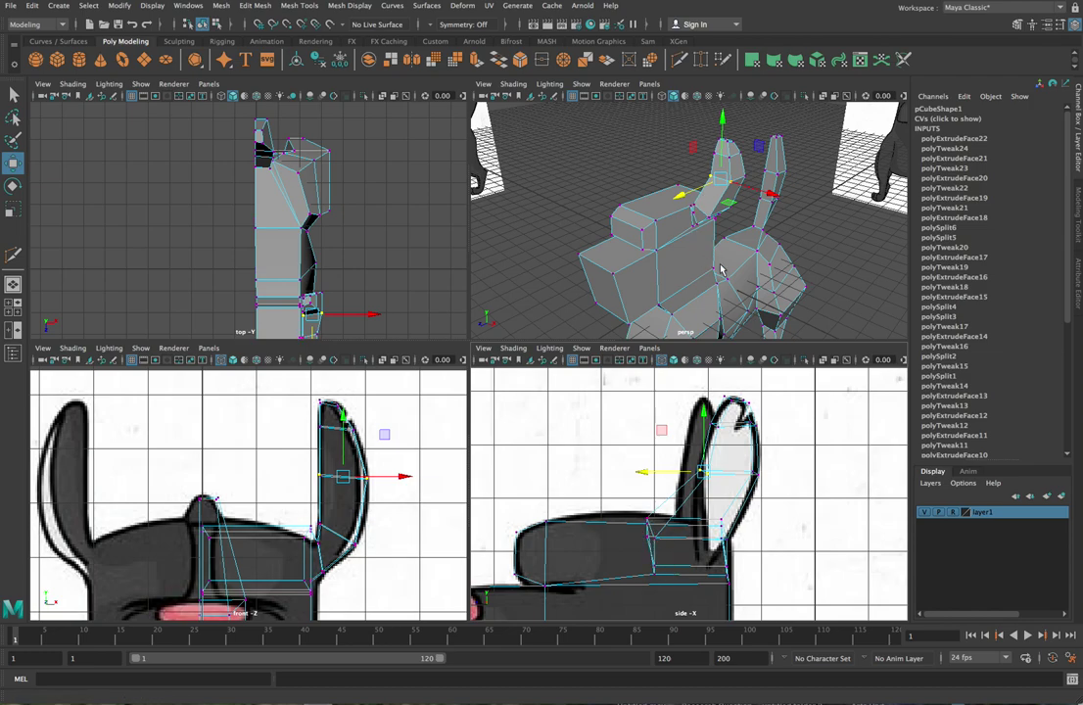
- Move the front vertices at the ear's base back to the reference ear's front edge and the rear base vertices slightly forward
scroll(704, 221, "up", 5)
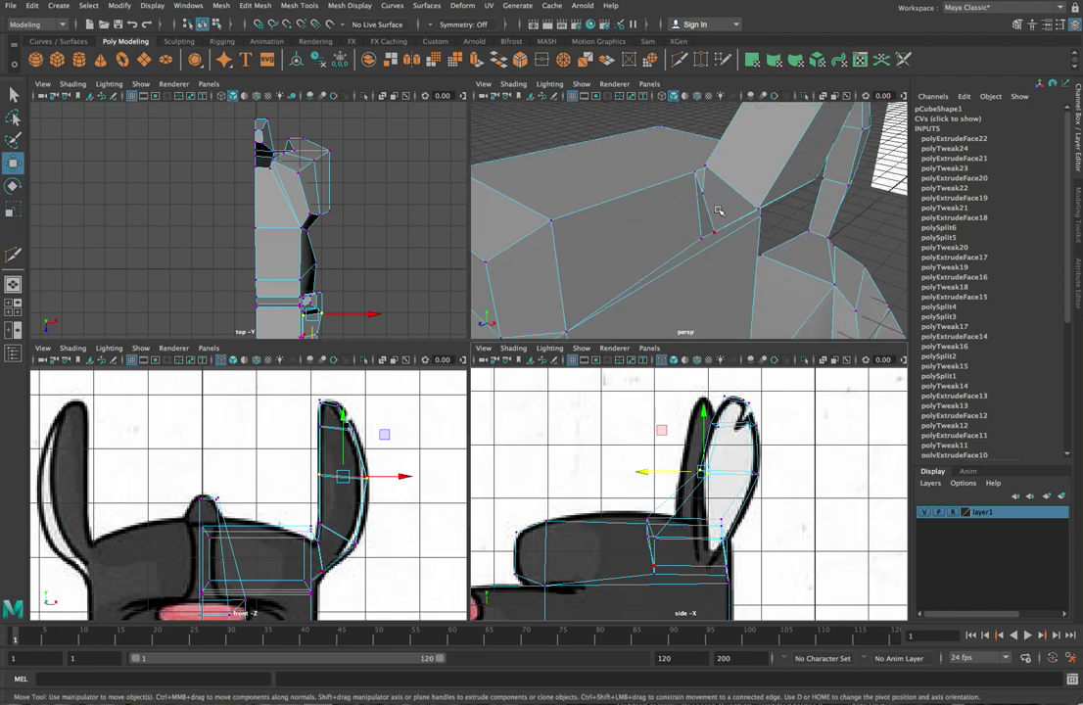
left_click(706, 193)
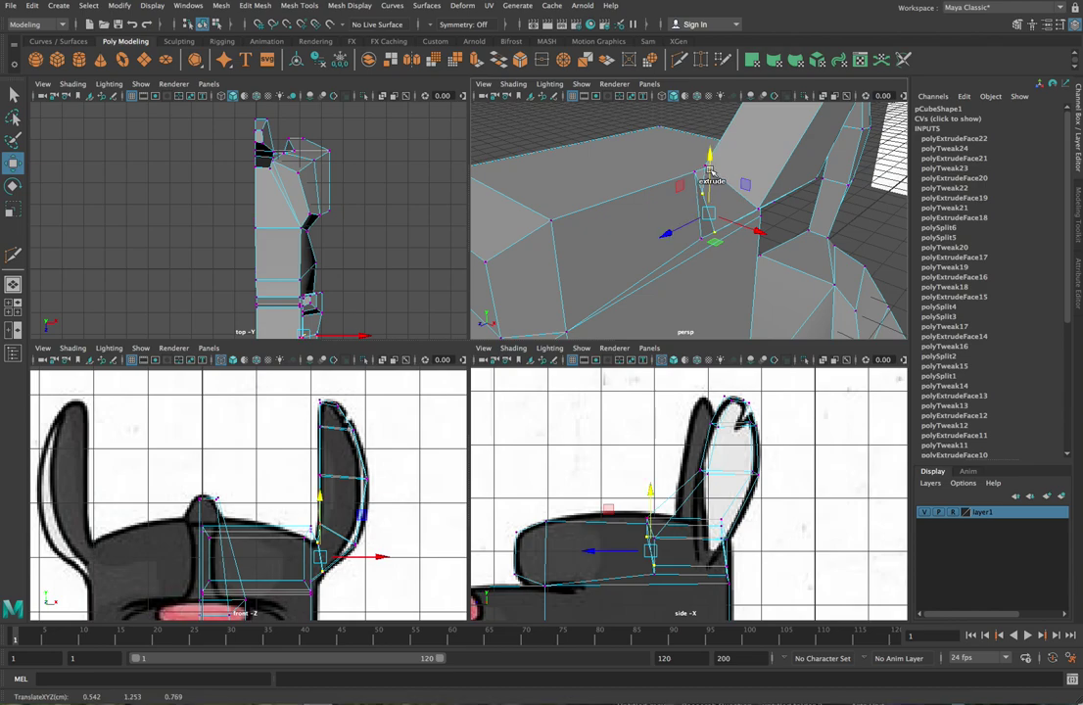
left_click(758, 208, "shift")
mouse_move(832, 247)
left_mouse_down("alt")
mouse_move(805, 231)
mouse_move(811, 241)
left_mouse_up("alt")
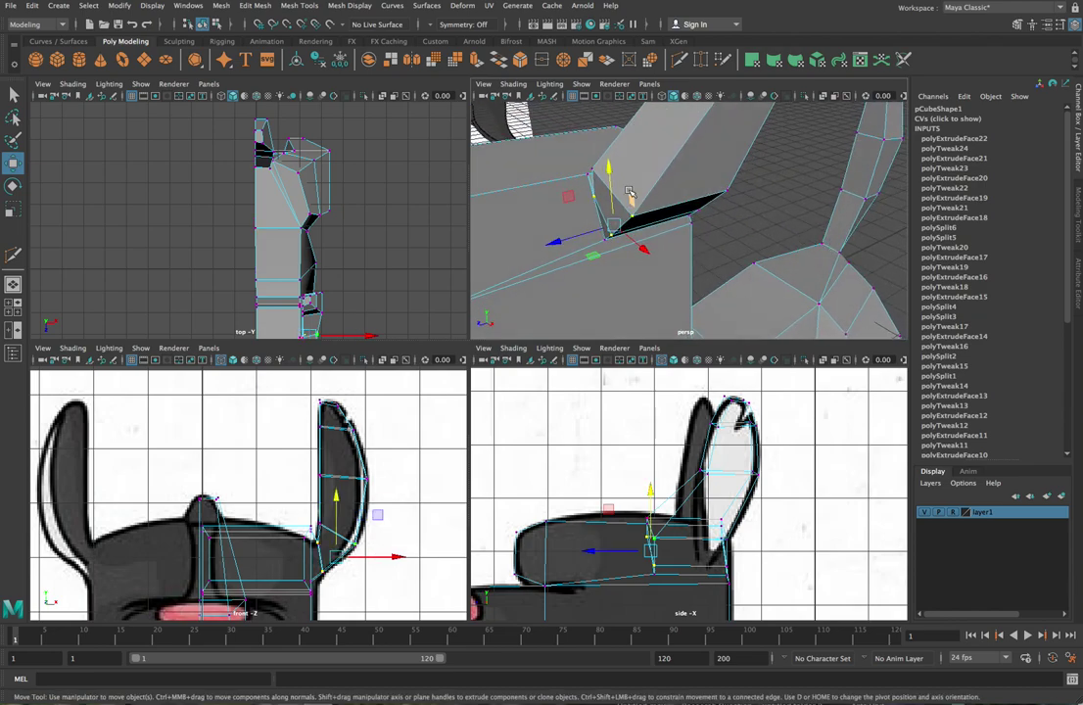
left_click(593, 168, "shift")
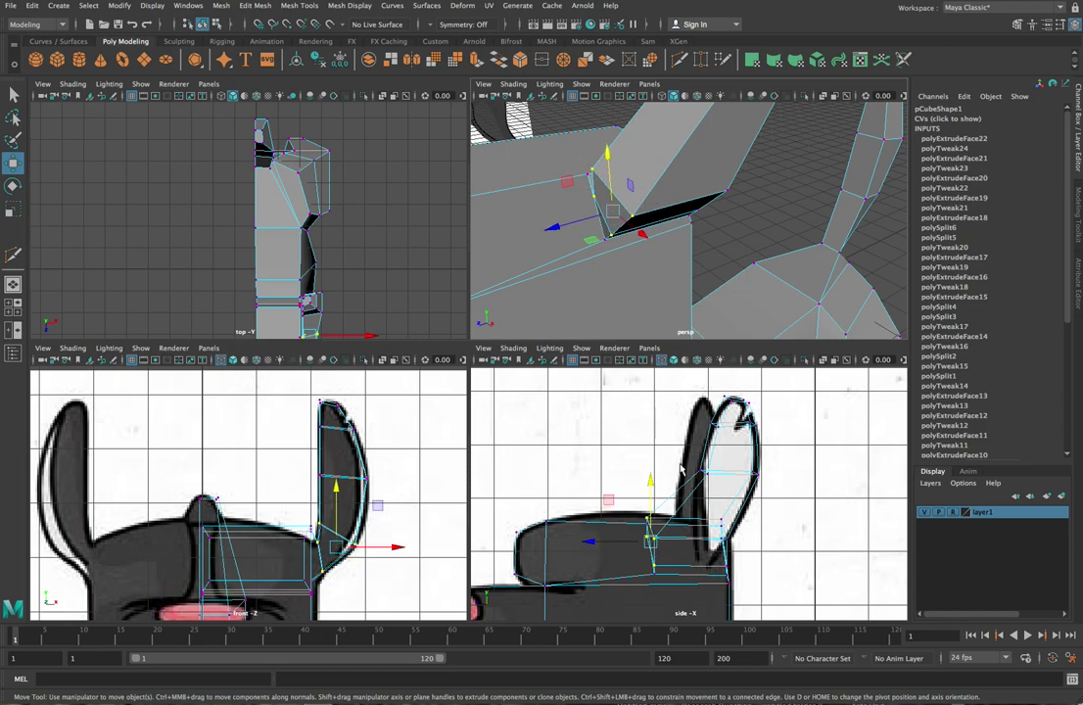
middle_click_drag(590, 544, 639, 538)
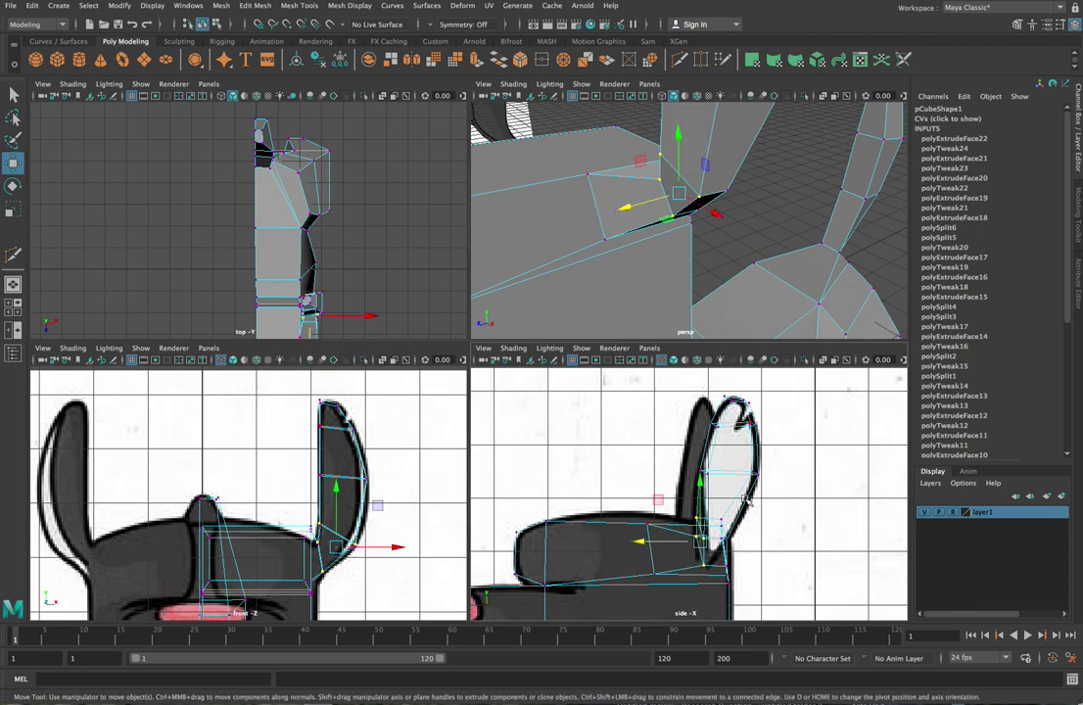
left_click(732, 570)
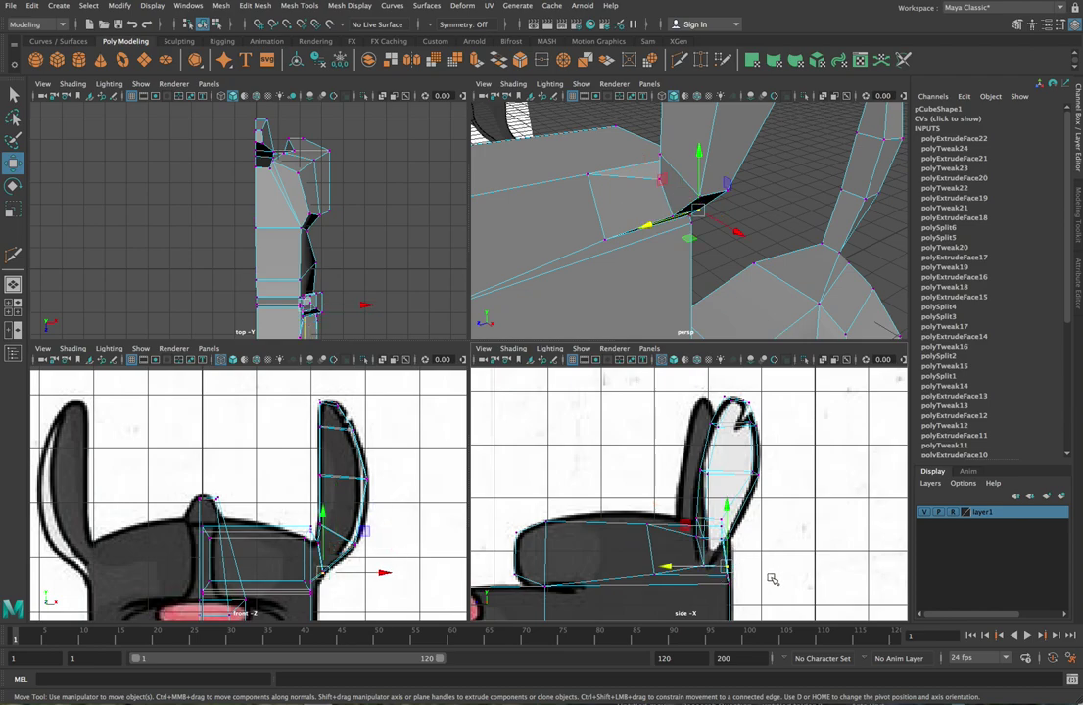
middle_click_drag(666, 566, 655, 563)
- Select the three faces on the ear's outer side, from the tip section down to the base section
left_click_drag(729, 221, 689, 208, "alt")
scroll(738, 232, "down", 3)
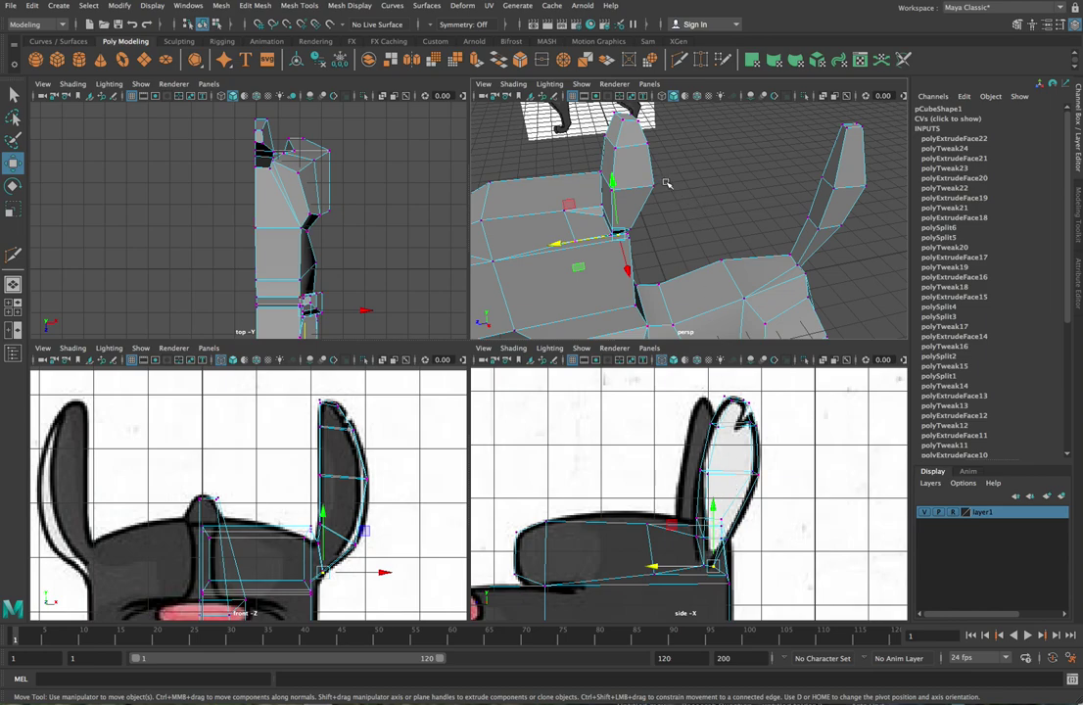
right_click(701, 167)
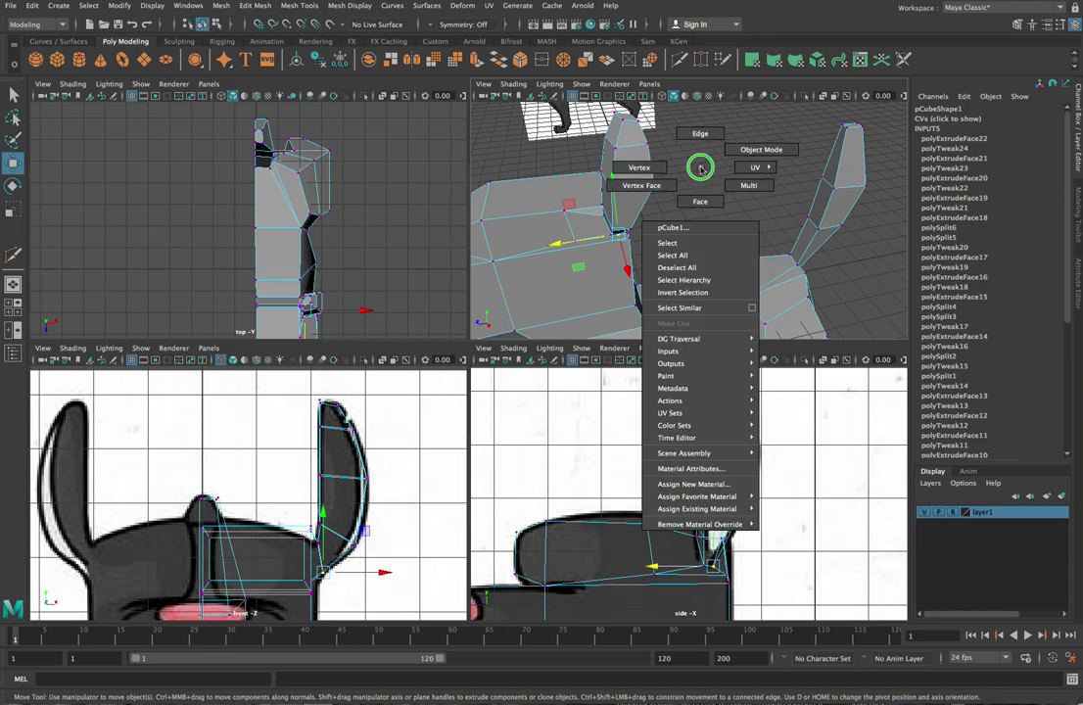
right_click_drag(701, 169, 715, 203)
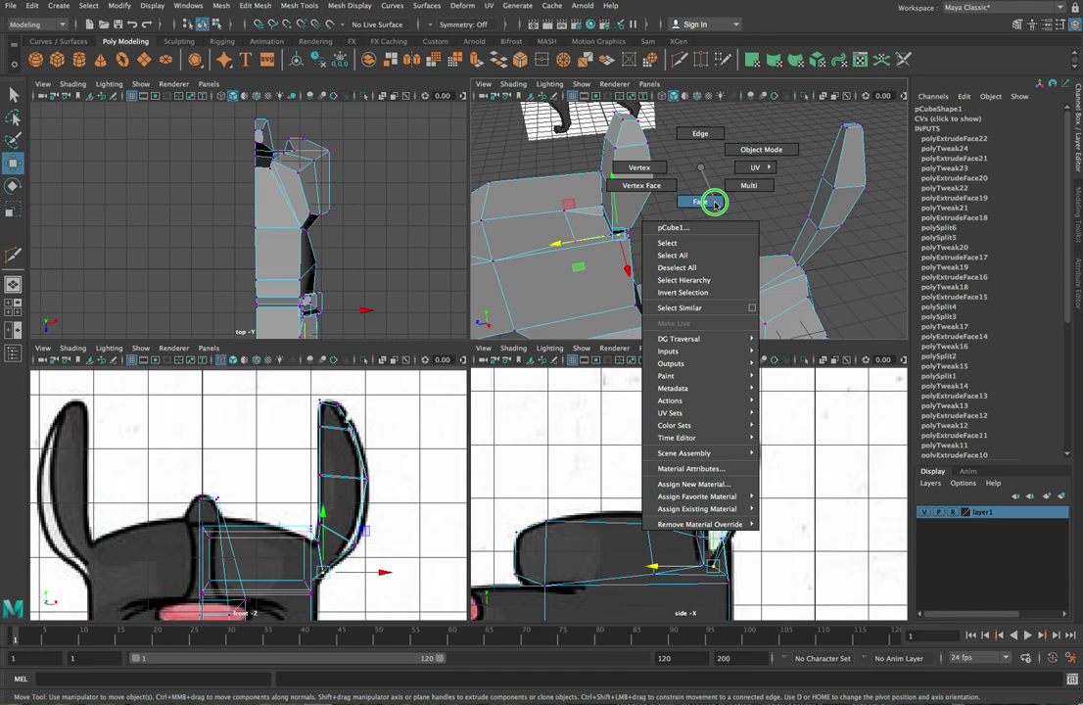
right_click_drag(715, 203, 715, 203)
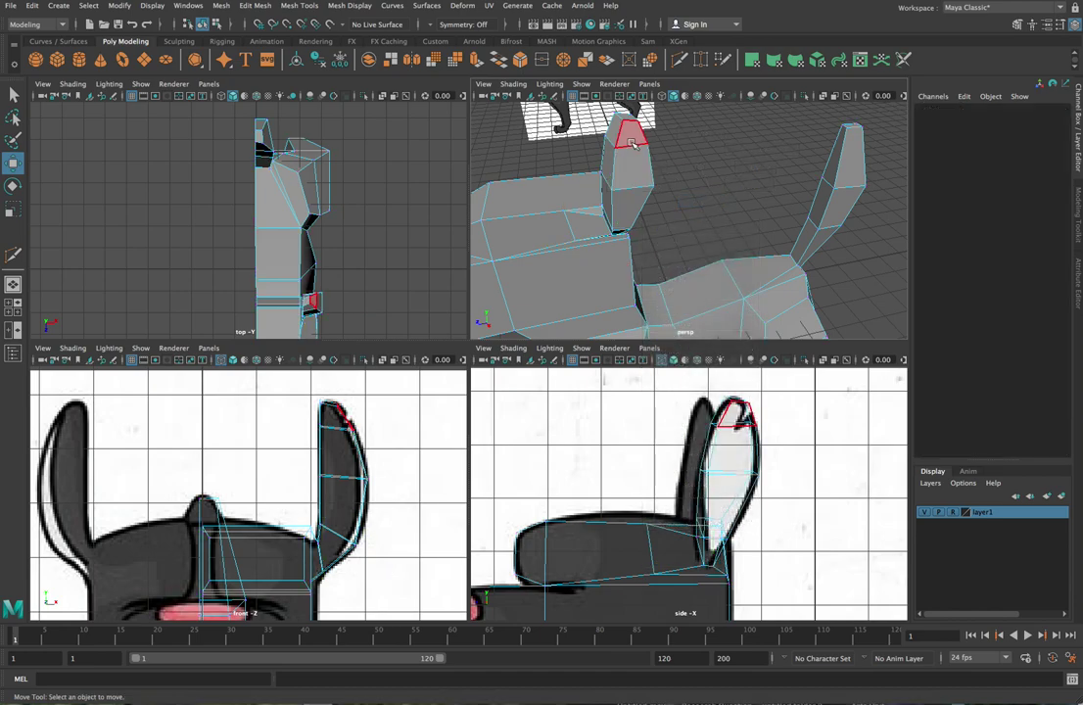
left_click(630, 141)
left_click(635, 170, "shift")
left_click(622, 218, "shift")
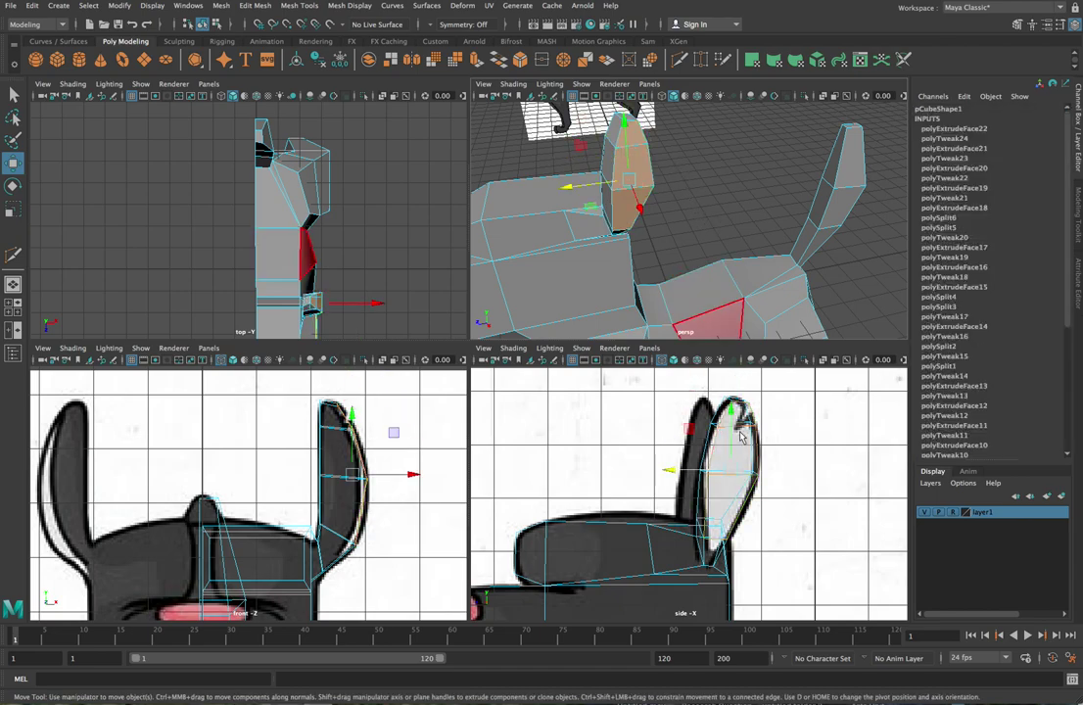
left_click(654, 182, "shift")
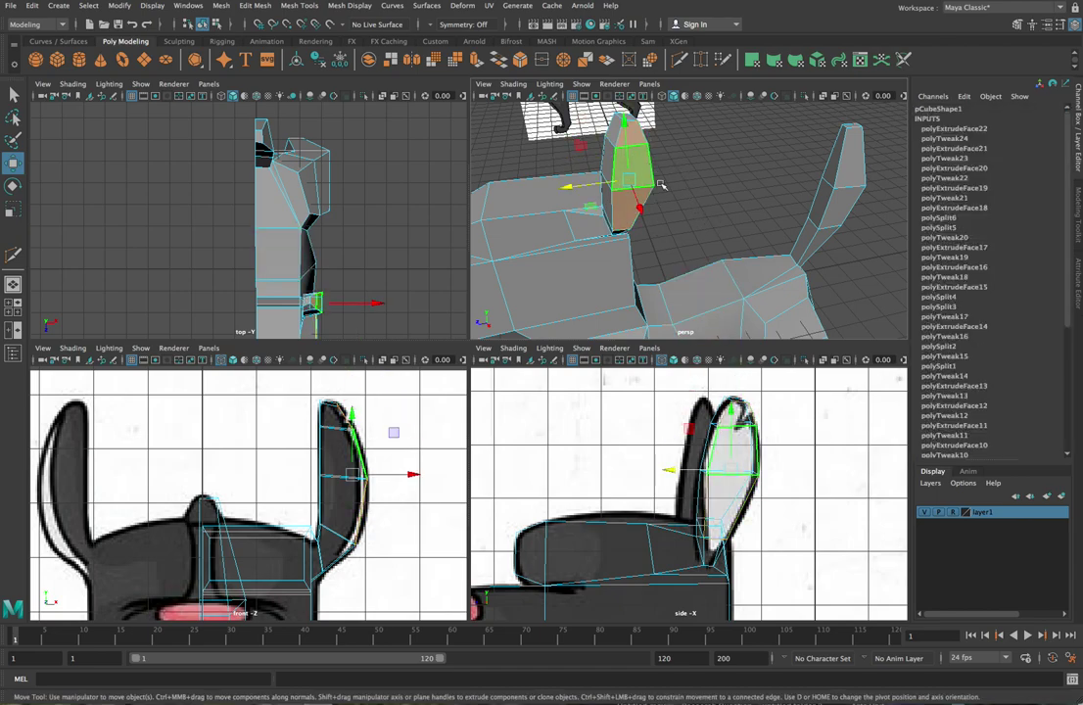
key("Delete")
mouse_move(739, 243)
left_mouse_down("alt")
mouse_move(706, 239)
mouse_move(682, 263)
mouse_move(726, 252)
mouse_move(697, 225)
mouse_move(703, 244)
mouse_move(706, 223)
mouse_move(736, 219)
left_mouse_up("alt")
key("ctrl+z")
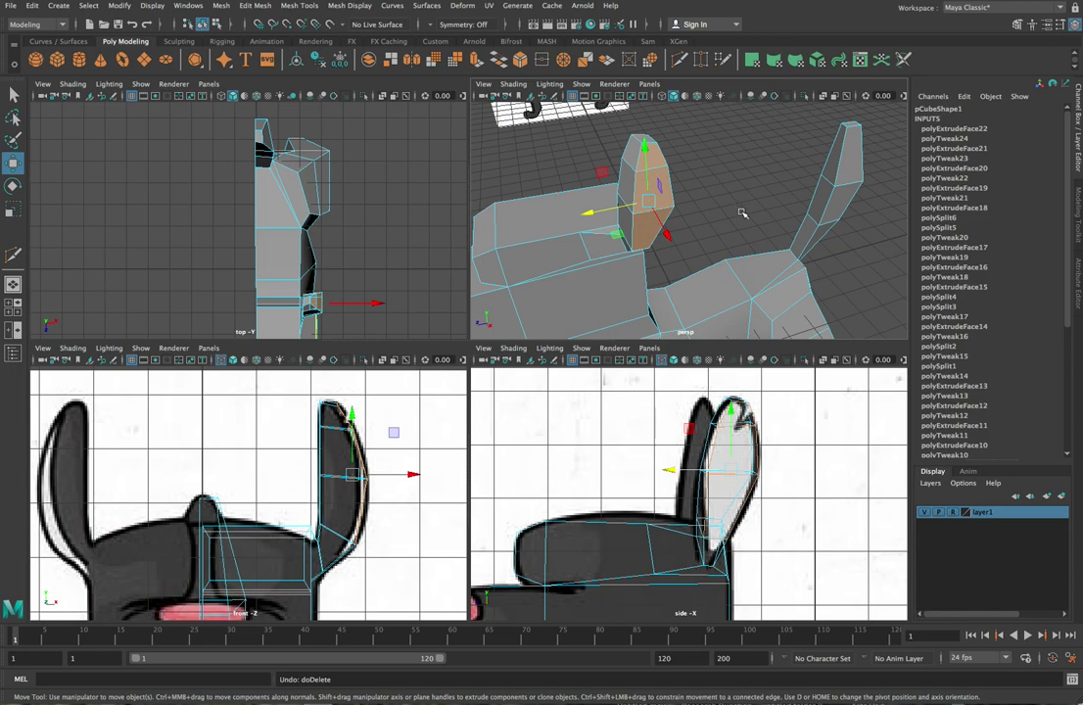
- Extrude the ear's outer faces in place with an offset of 0.02 to inset them
key("ctrl+e")
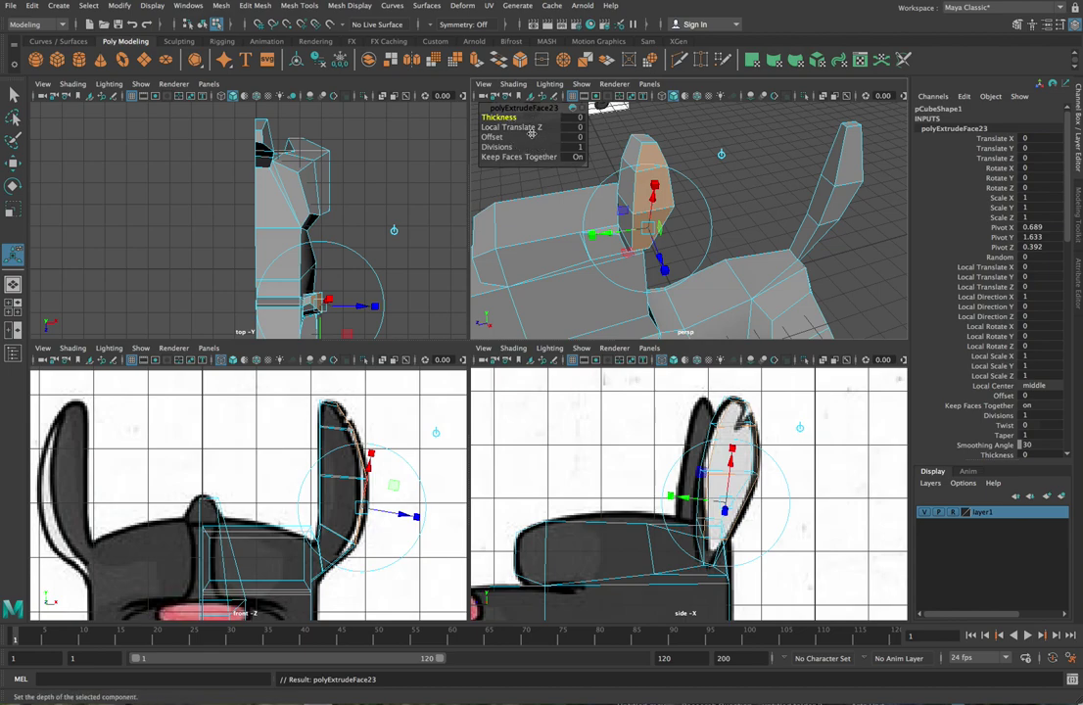
left_click(573, 137)
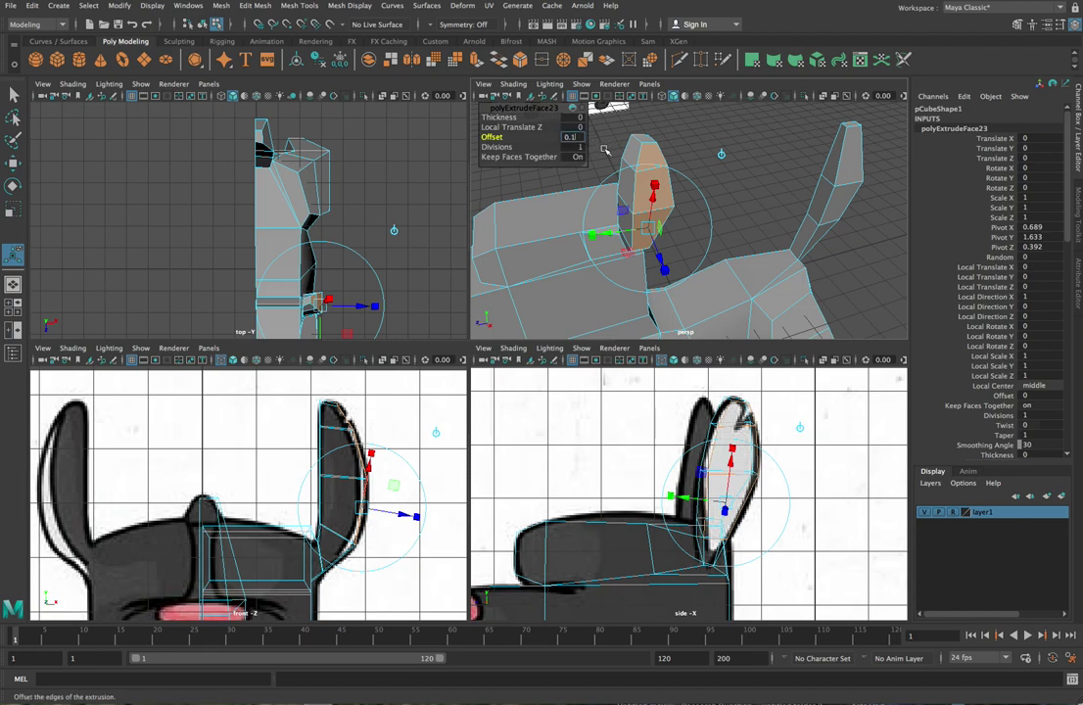
key("Tab")
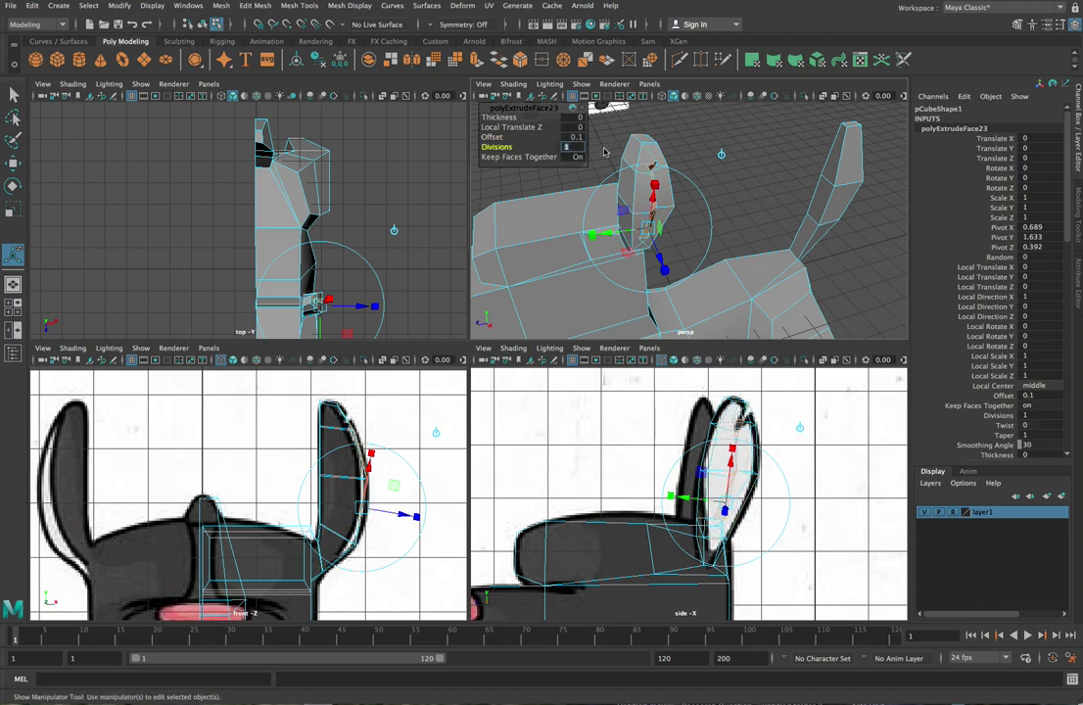
left_click(582, 137)
left_click(577, 137)
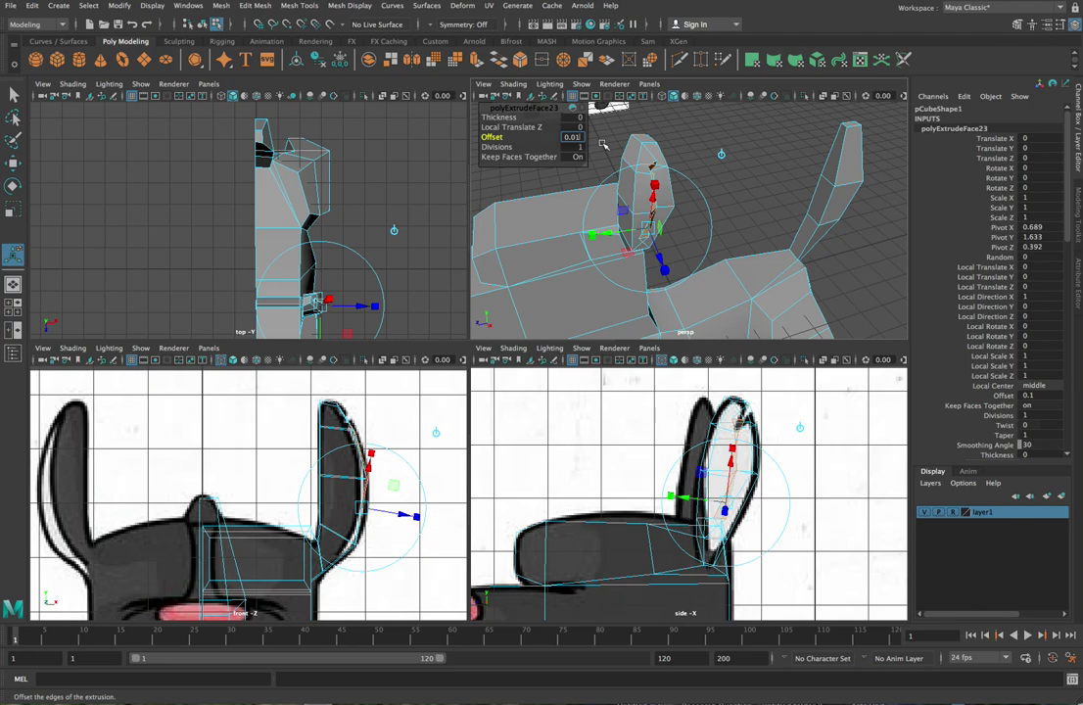
key("Return")
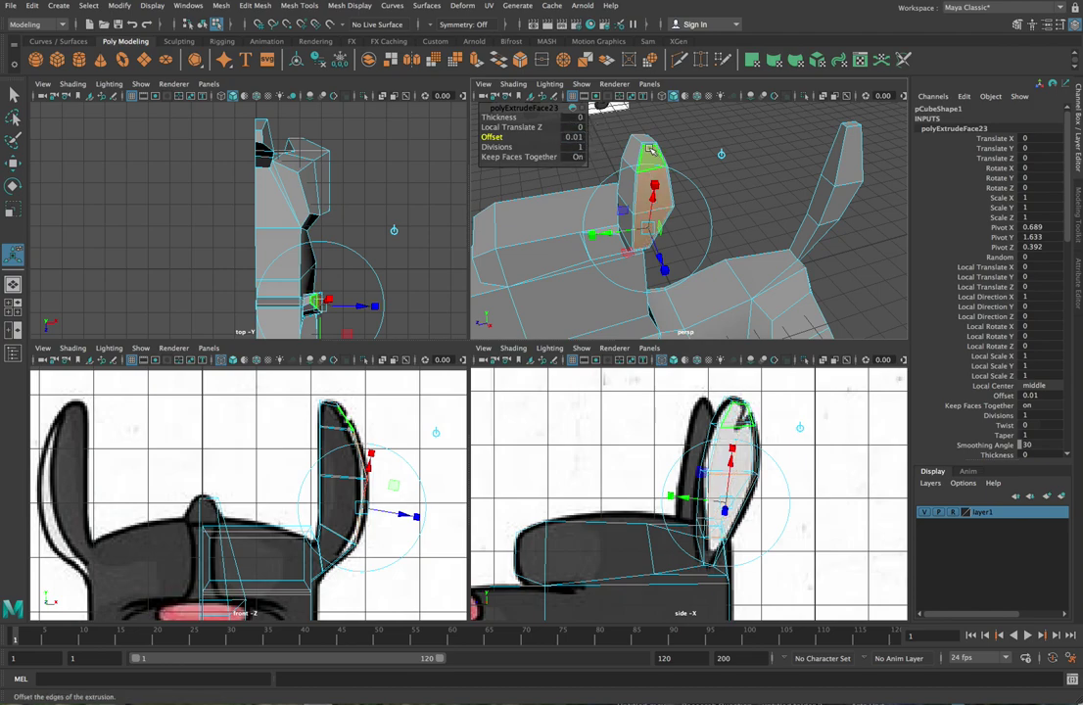
left_click(574, 138)
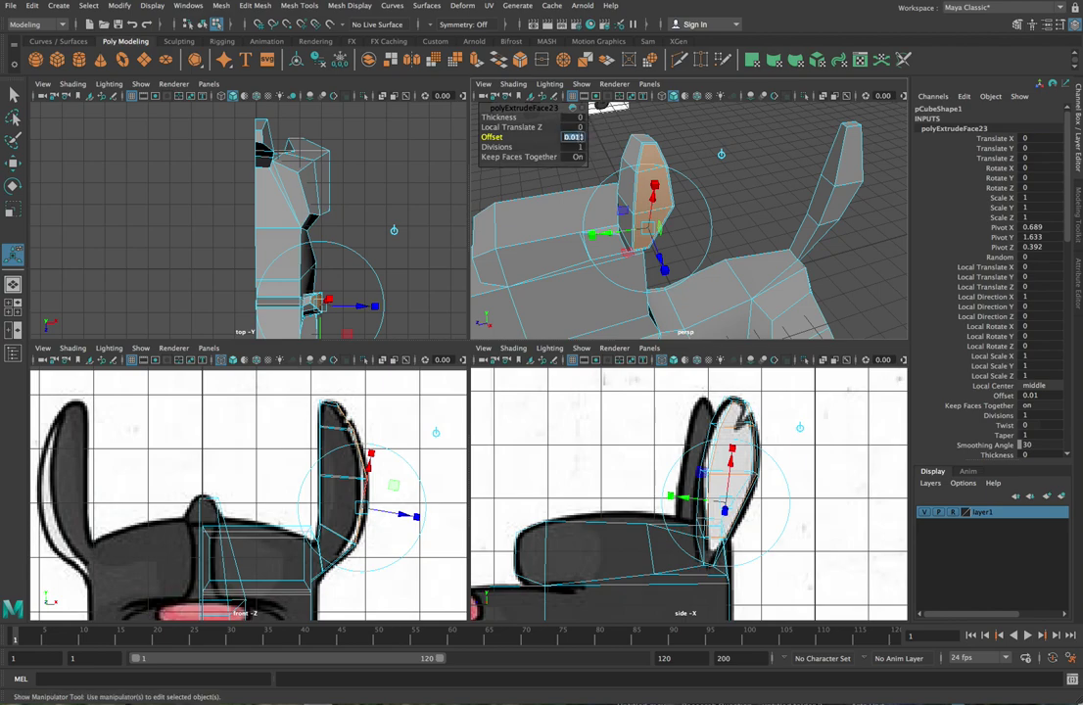
type("0")
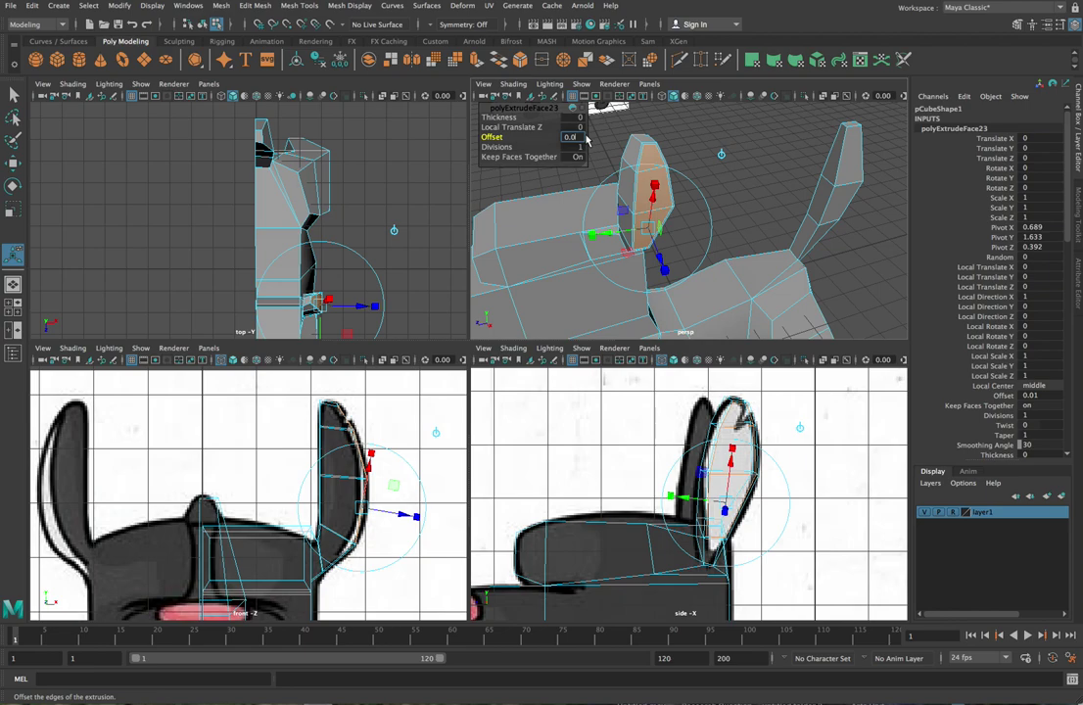
key("Return")
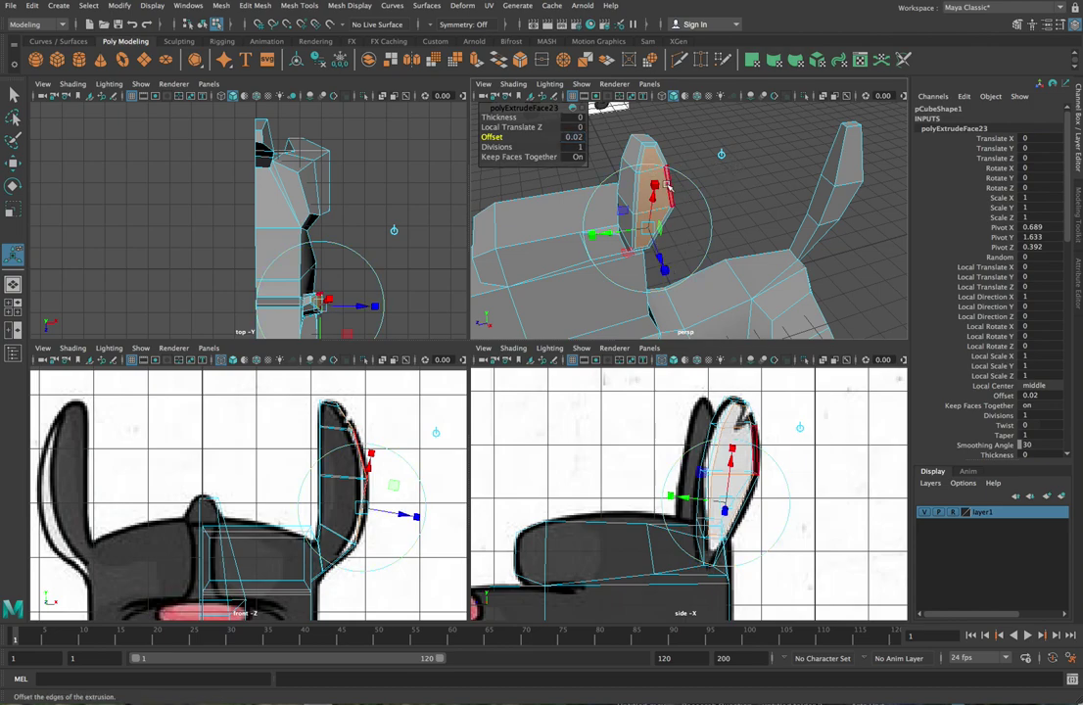
- Extrude the inset ear faces inward by -0.107 and scale them to about 0.78 by 0.66 to hollow out the ear
left_click(760, 169)
double_click(654, 163)
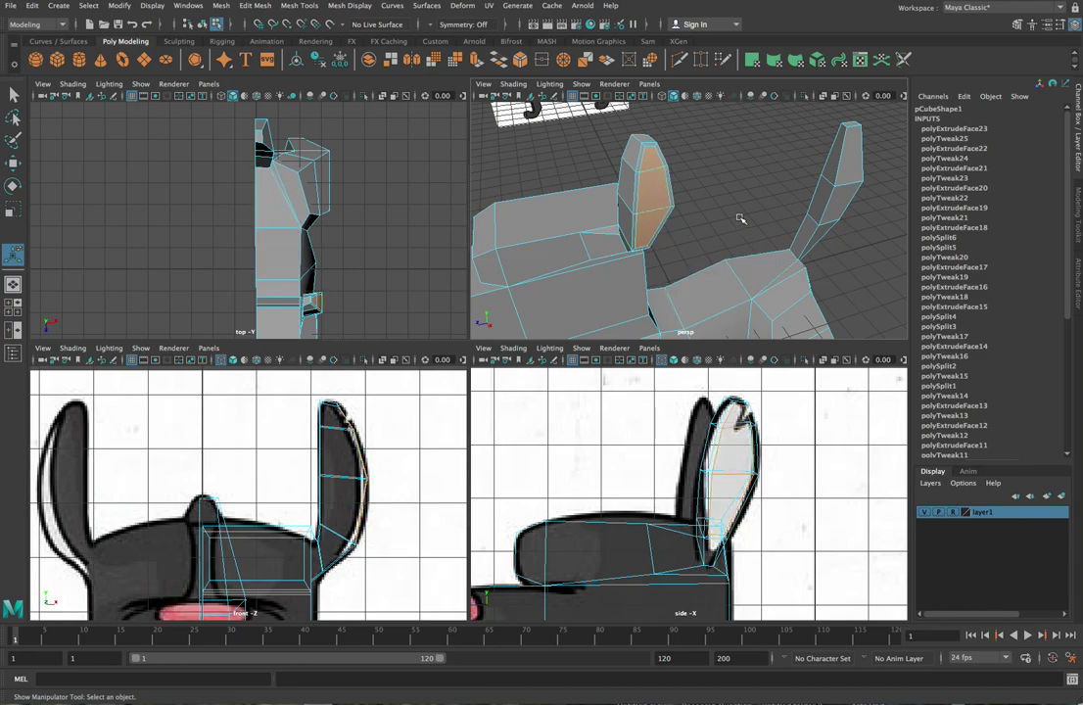
left_click(650, 162, "shift")
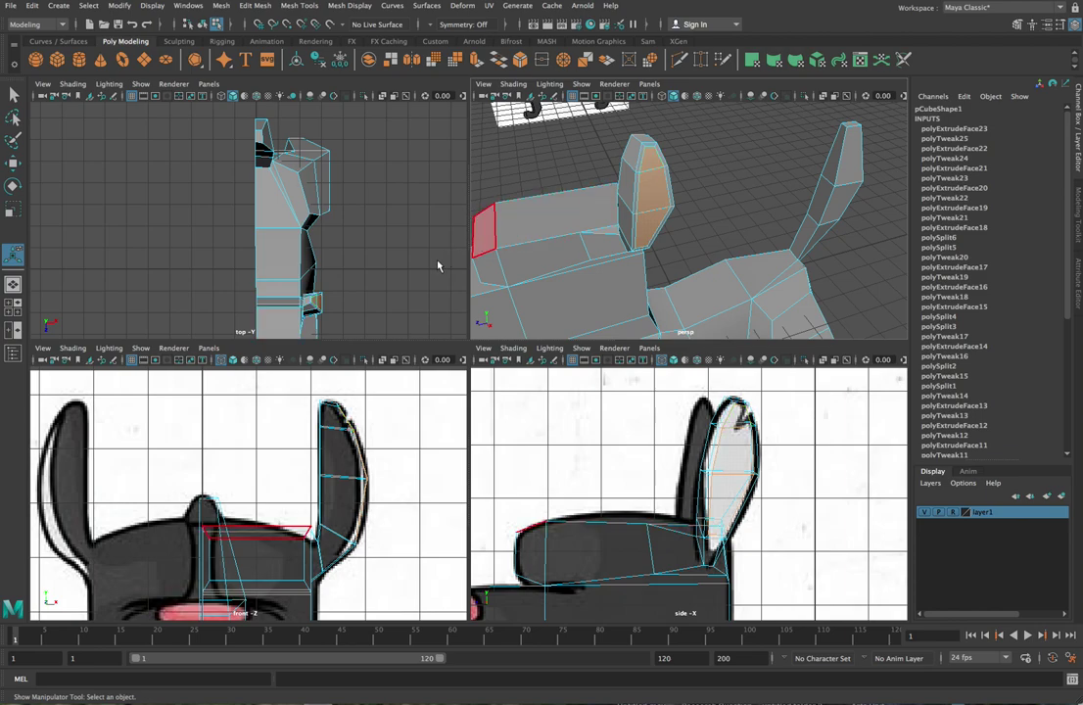
key("ctrl+e")
left_click_drag(661, 258, 652, 243)
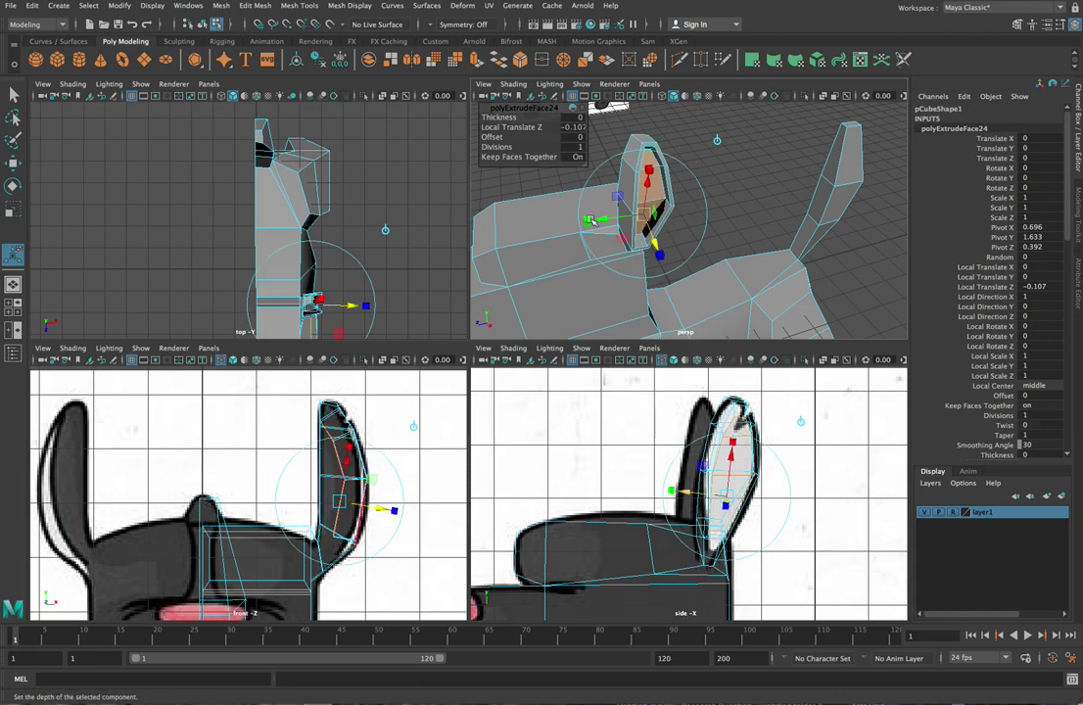
left_click_drag(588, 222, 608, 220)
left_click_drag(648, 167, 648, 181)
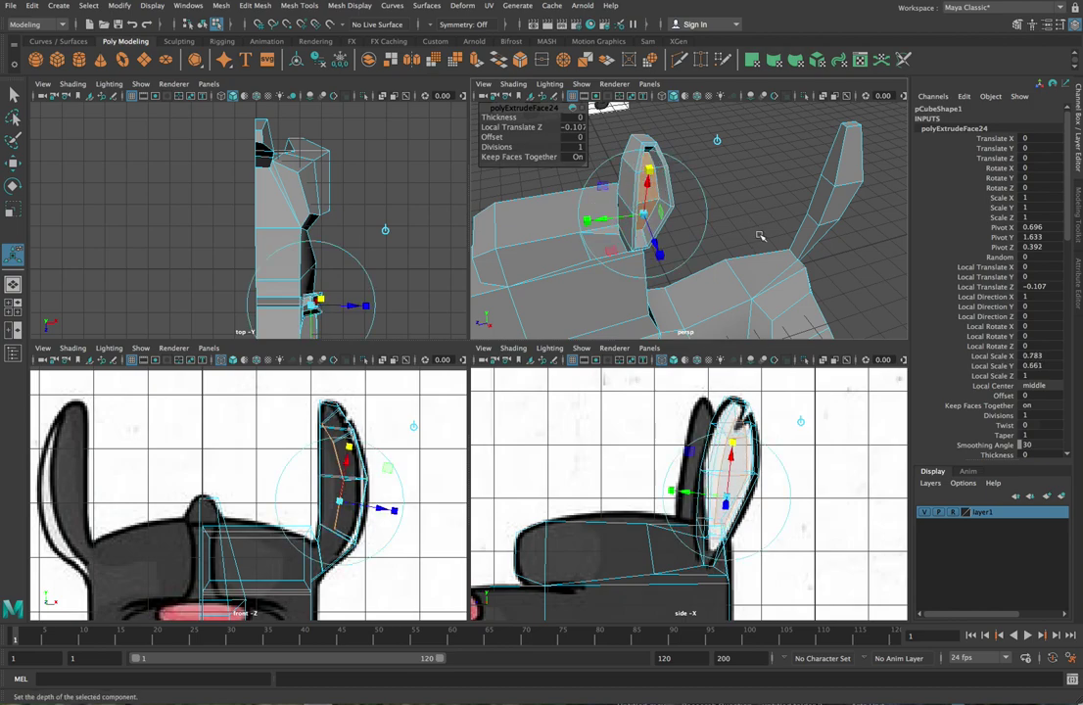
left_click_drag(794, 217, 752, 189, "alt")
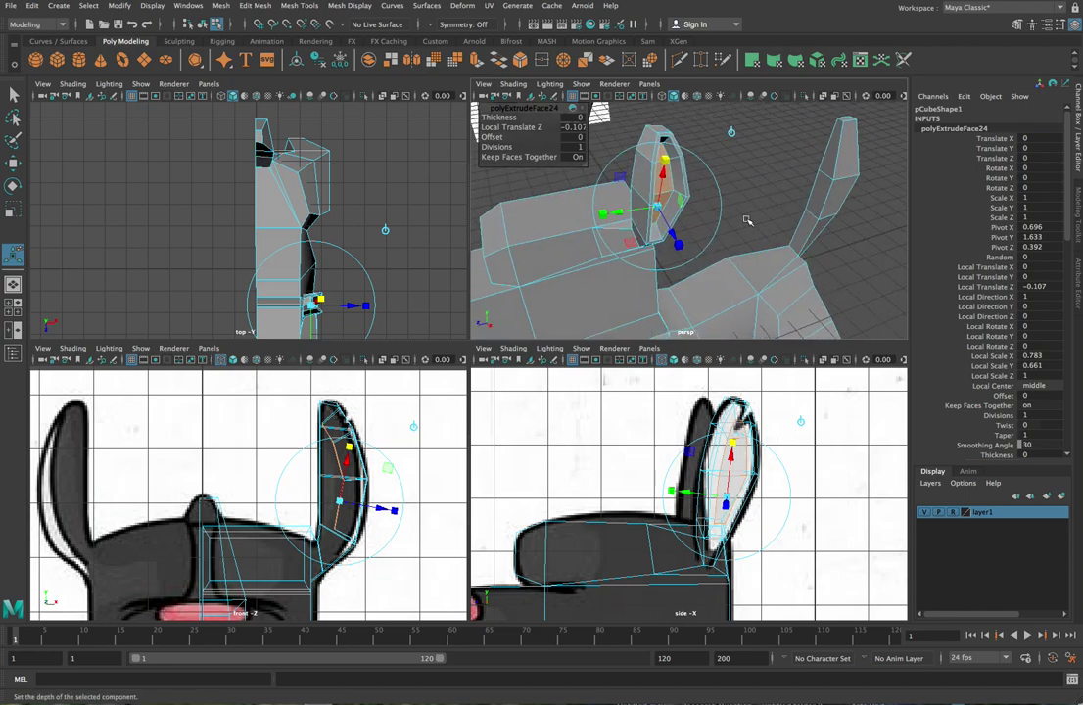
- Move the ear hollow's inner vertices at the tip, upper and middle levels toward the ear's inner edge in the front view
left_click(765, 199)
mouse_move(729, 201)
left_mouse_down("alt")
mouse_move(701, 210)
mouse_move(781, 193)
mouse_move(768, 205)
mouse_move(737, 205)
mouse_move(748, 202)
left_mouse_up("alt")
scroll(333, 431, "up", 3)
left_click(355, 418)
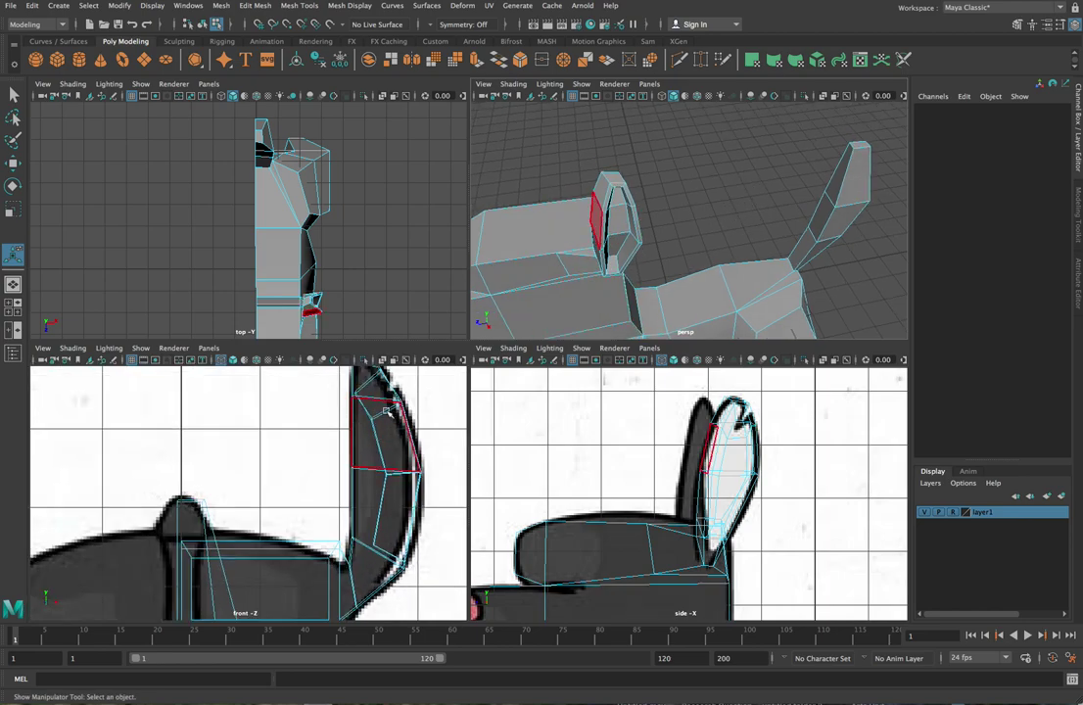
right_click_drag(389, 412, 356, 399)
left_click_drag(380, 427, 365, 411)
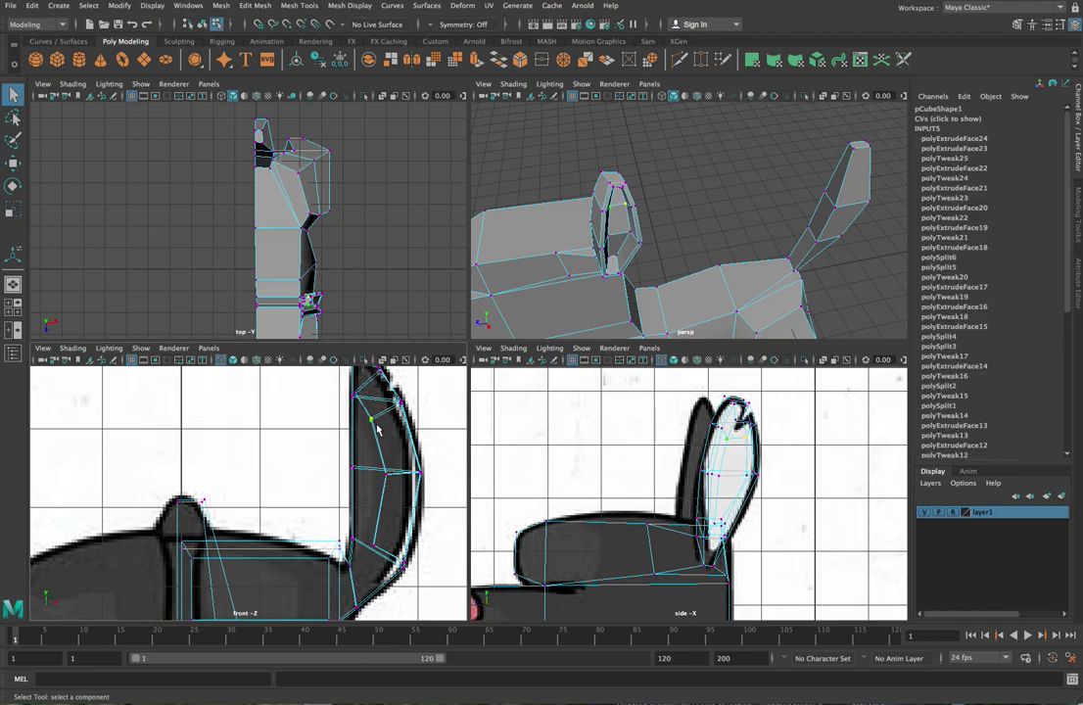
key("t")
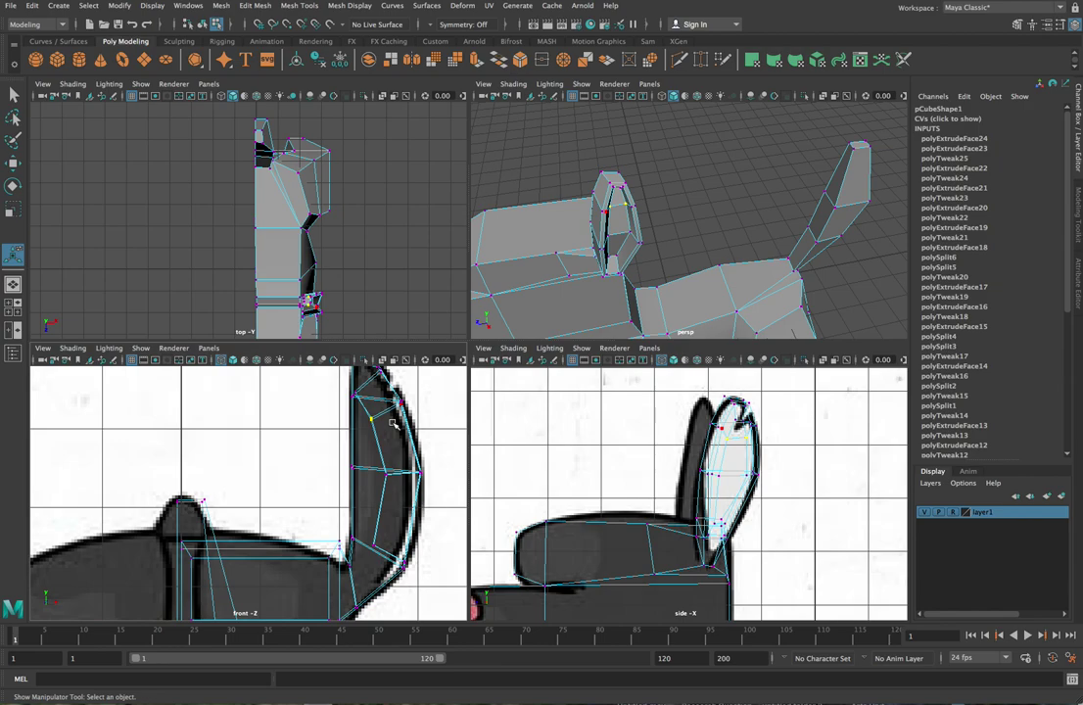
key("w")
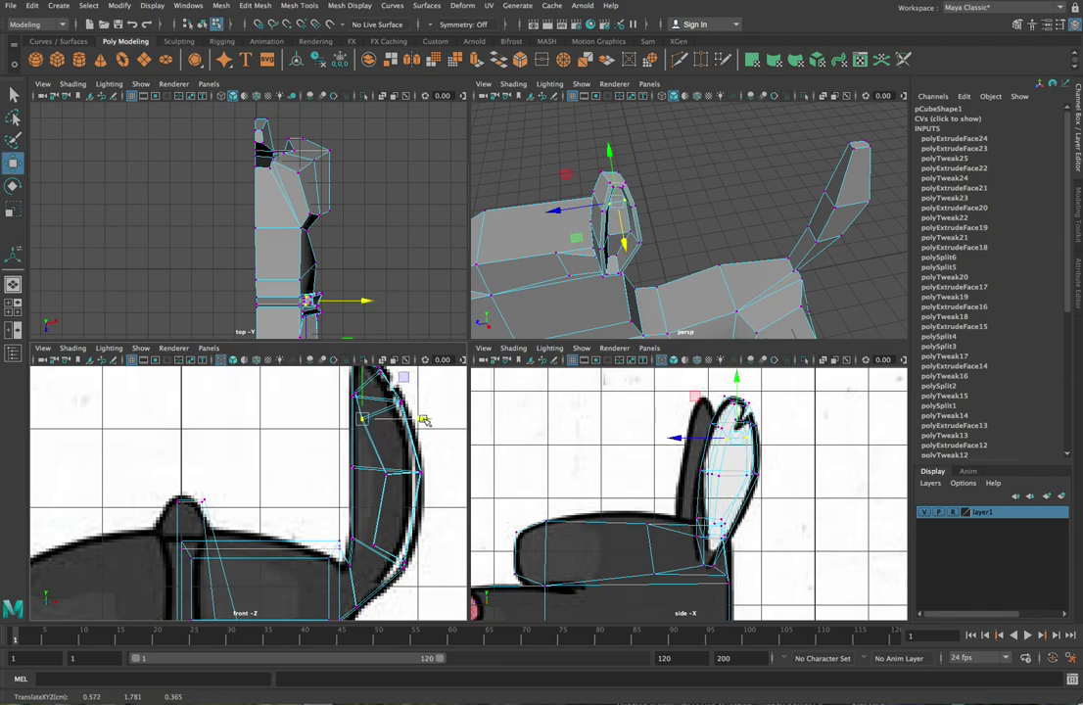
left_click_drag(365, 400, 423, 394)
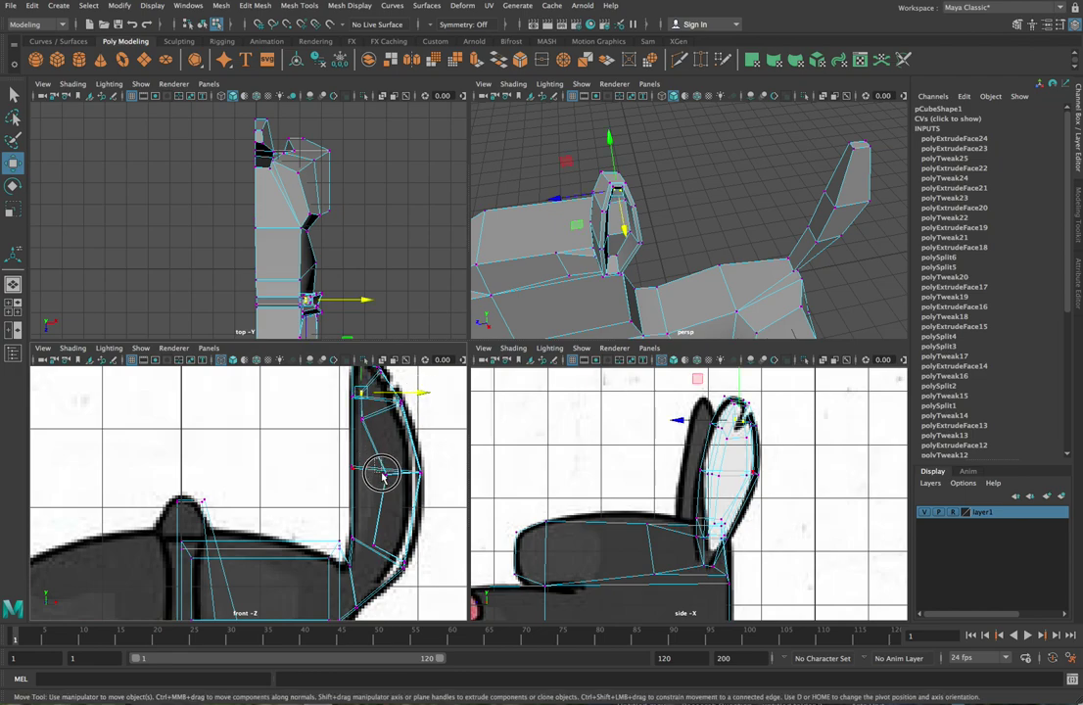
left_click_drag(396, 486, 425, 479)
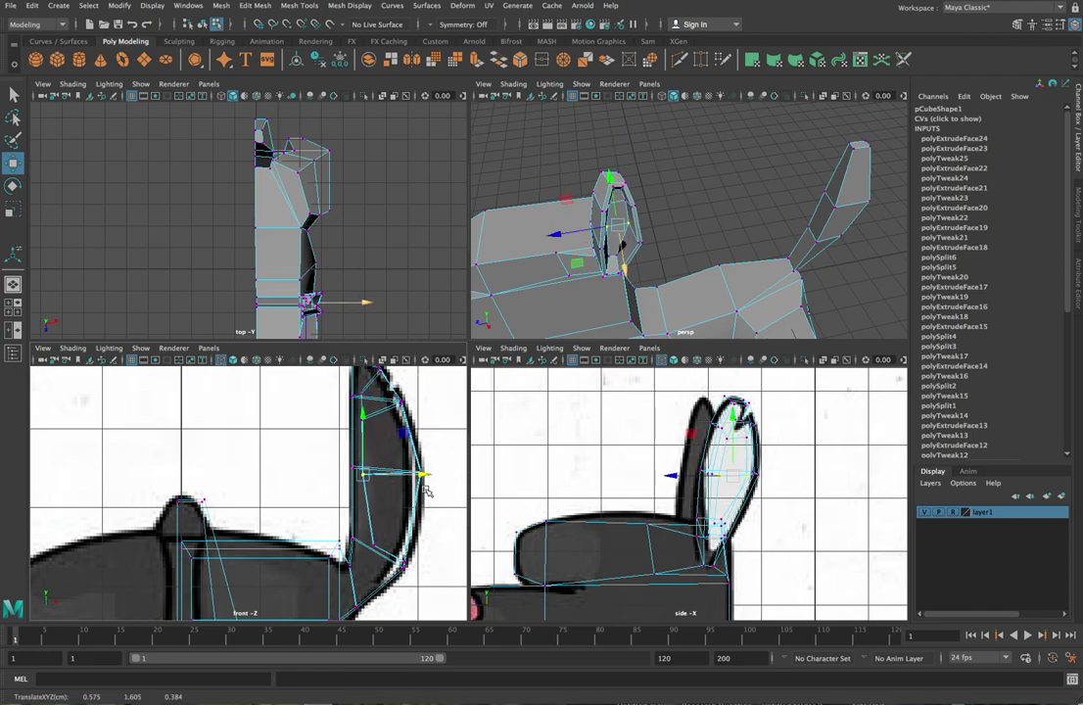
- Move the hollow's base vertices toward the ear's inner edge, placing them slightly farther out than the middle ones
left_click_drag(391, 554, 362, 539)
left_click_drag(434, 548, 422, 546)
mouse_move(713, 244)
left_mouse_down("alt")
mouse_move(657, 241)
mouse_move(750, 237)
mouse_move(720, 224)
left_mouse_up("alt")
scroll(689, 199, "up", 2)
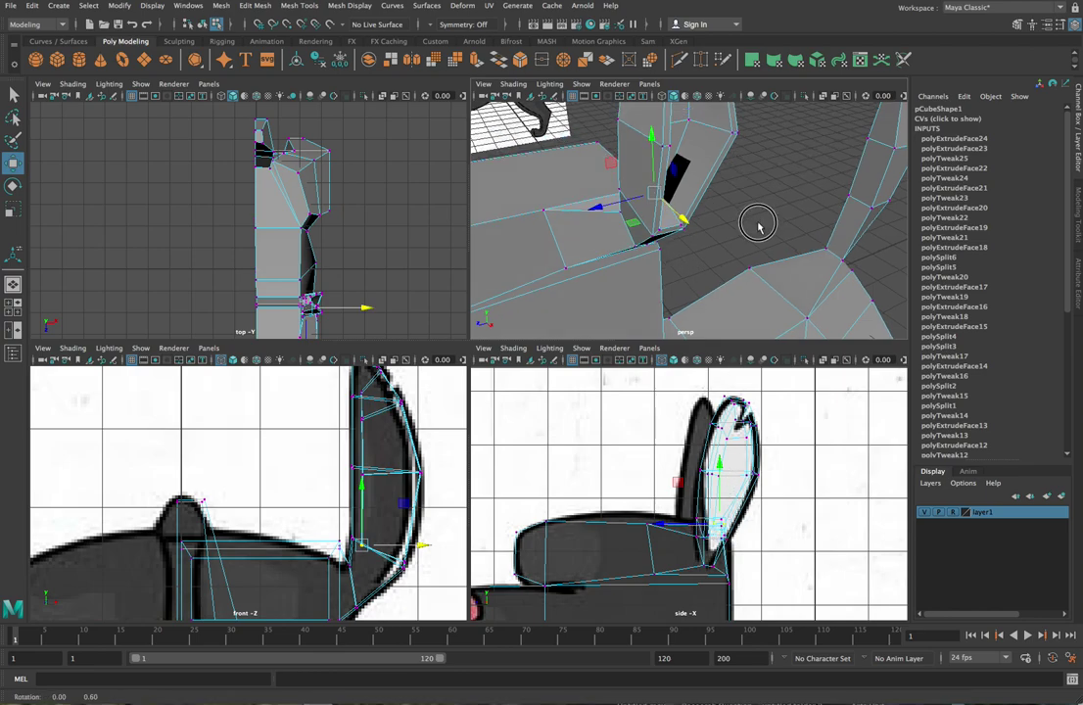
left_click_drag(757, 217, 755, 234, "alt")
left_click_drag(666, 321, 681, 334)
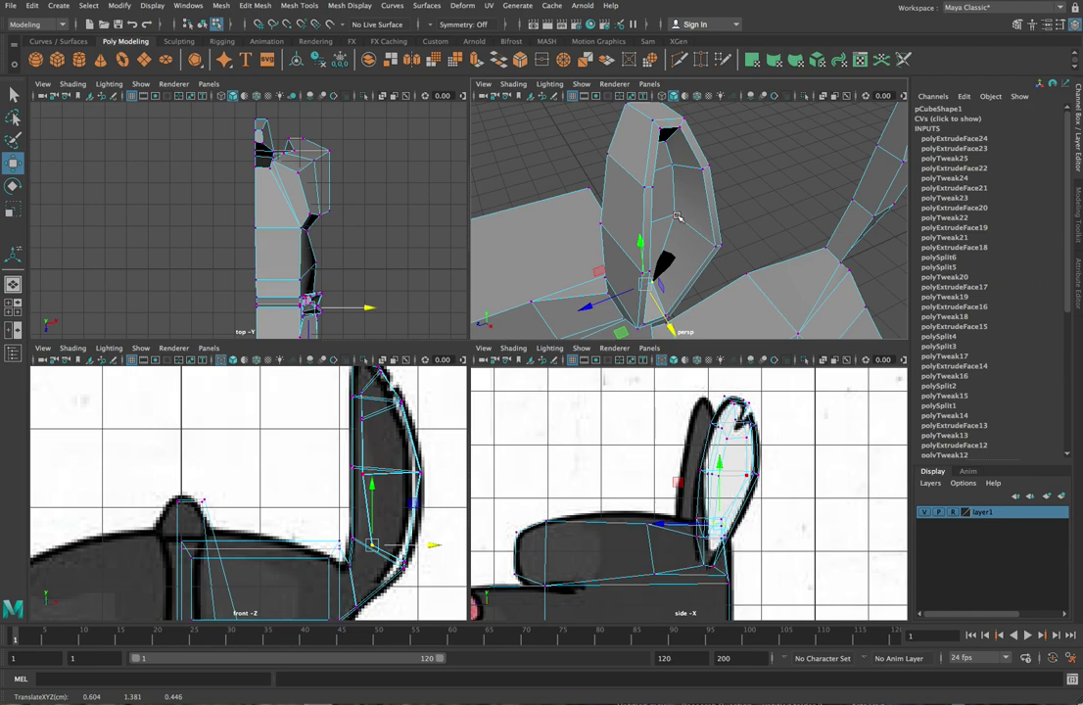
- Move the hollow's rear middle vertex slightly forward and clear the selection
left_click(676, 216)
left_click_drag(621, 233, 757, 250)
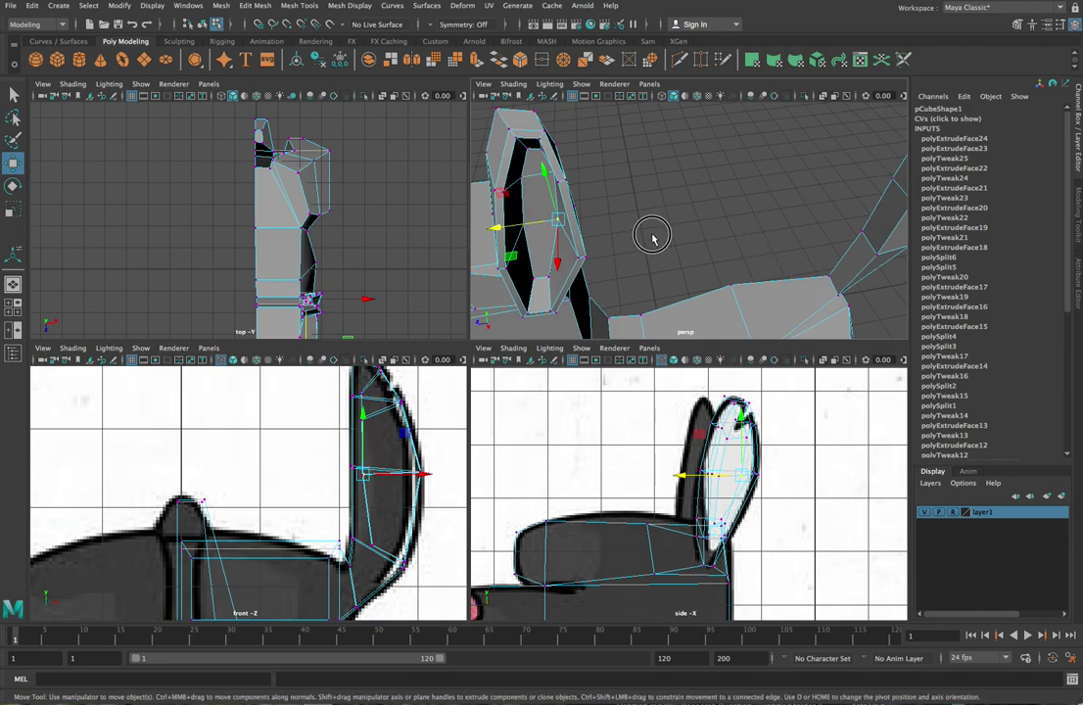
left_click(617, 235)
left_click_drag(617, 235, 776, 244, "alt")
scroll(743, 241, "down", 5)
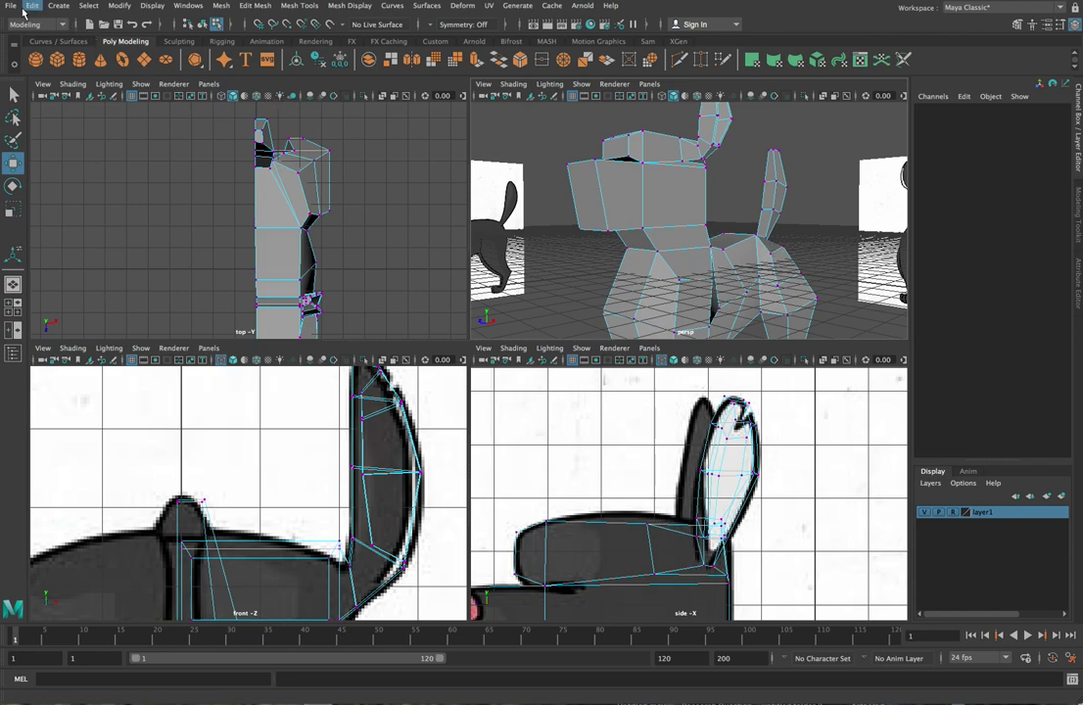
- Save the scene "doggo4 part 3.mb", continuing past the file notice
left_click(11, 6)
left_click(46, 51)
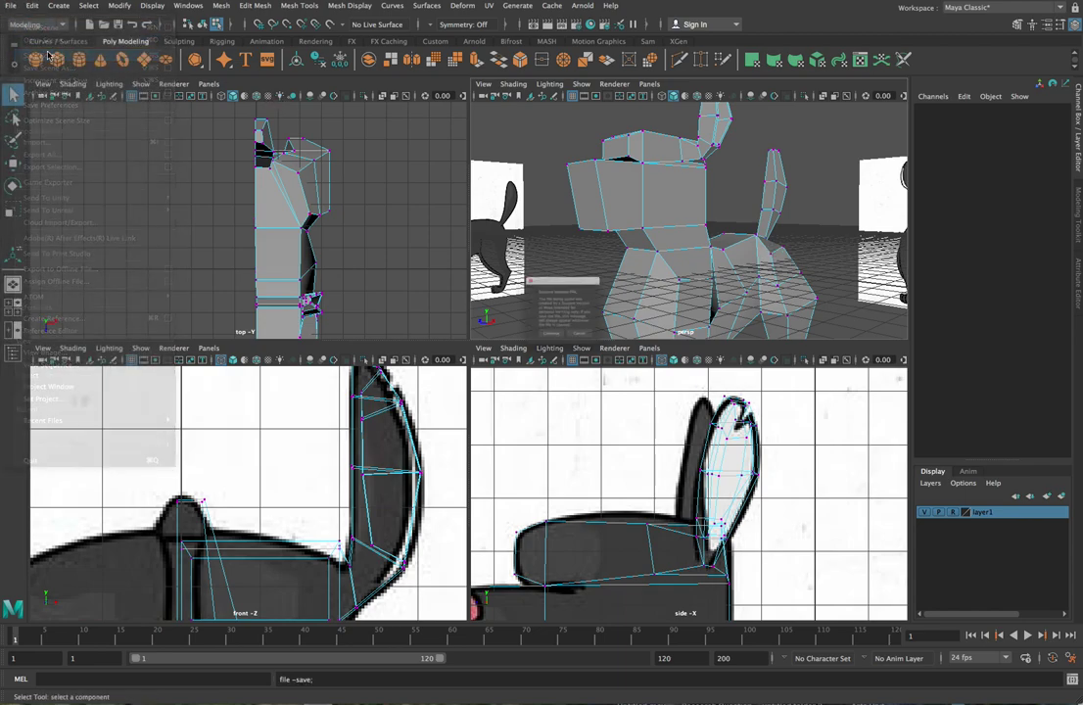
left_click(598, 352)
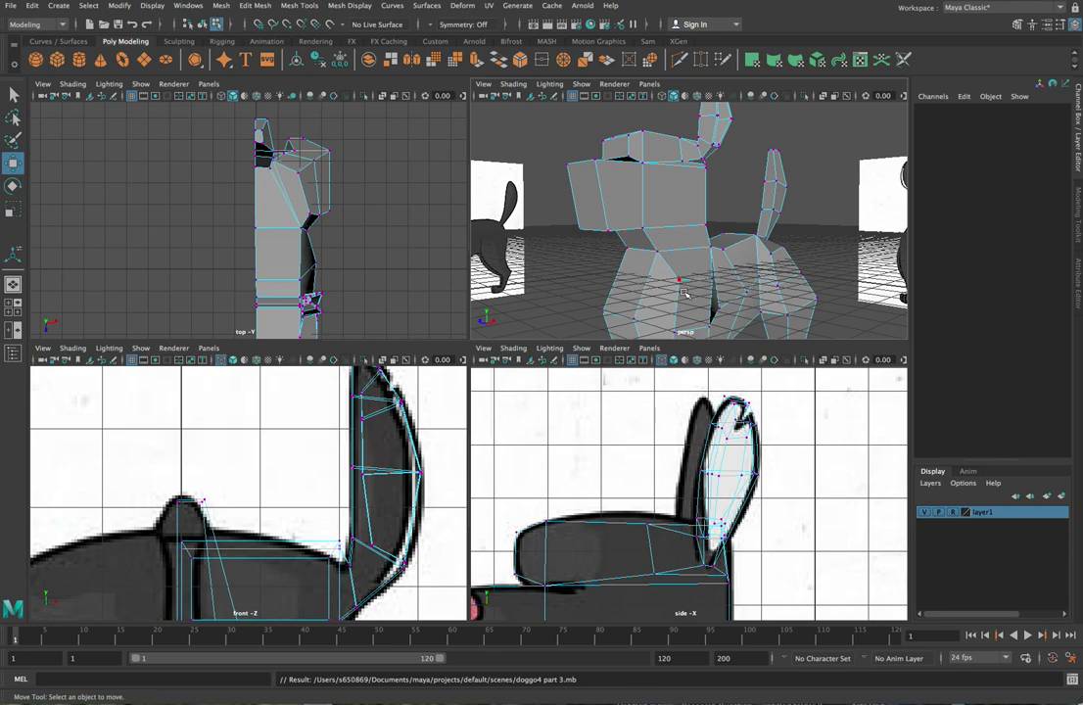
mouse_move(685, 270)
left_mouse_down("alt")
mouse_move(614, 245)
mouse_move(694, 259)
mouse_move(648, 244)
mouse_move(619, 244)
mouse_move(817, 292)
mouse_move(750, 291)
mouse_move(699, 280)
mouse_move(701, 271)
left_mouse_up("alt")
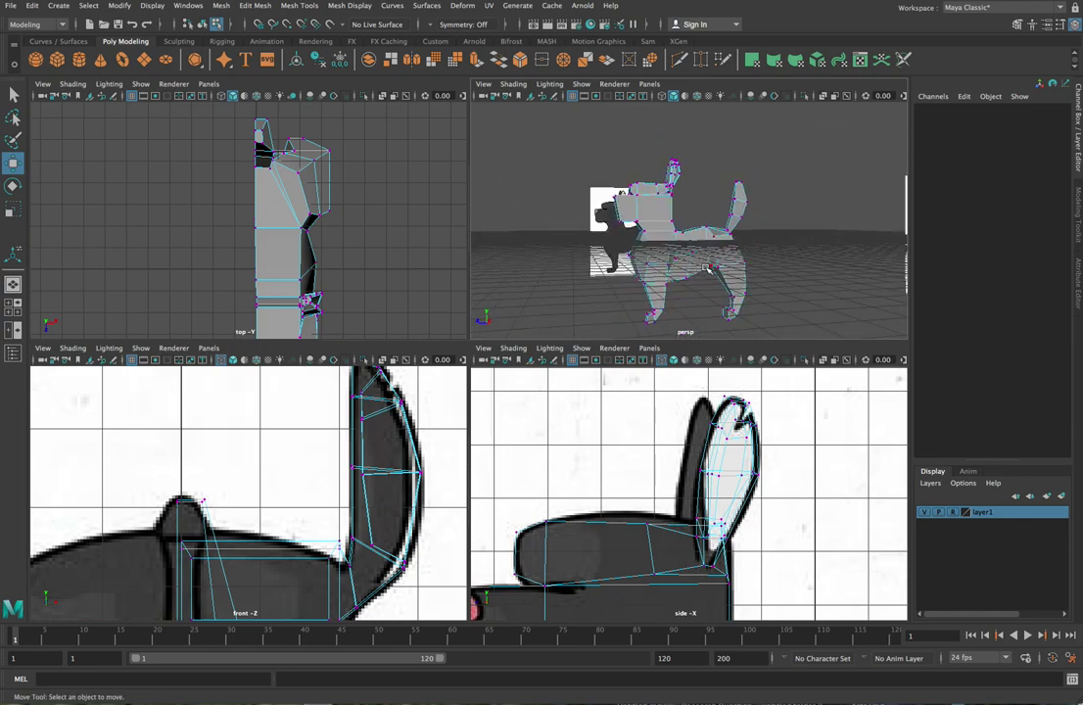